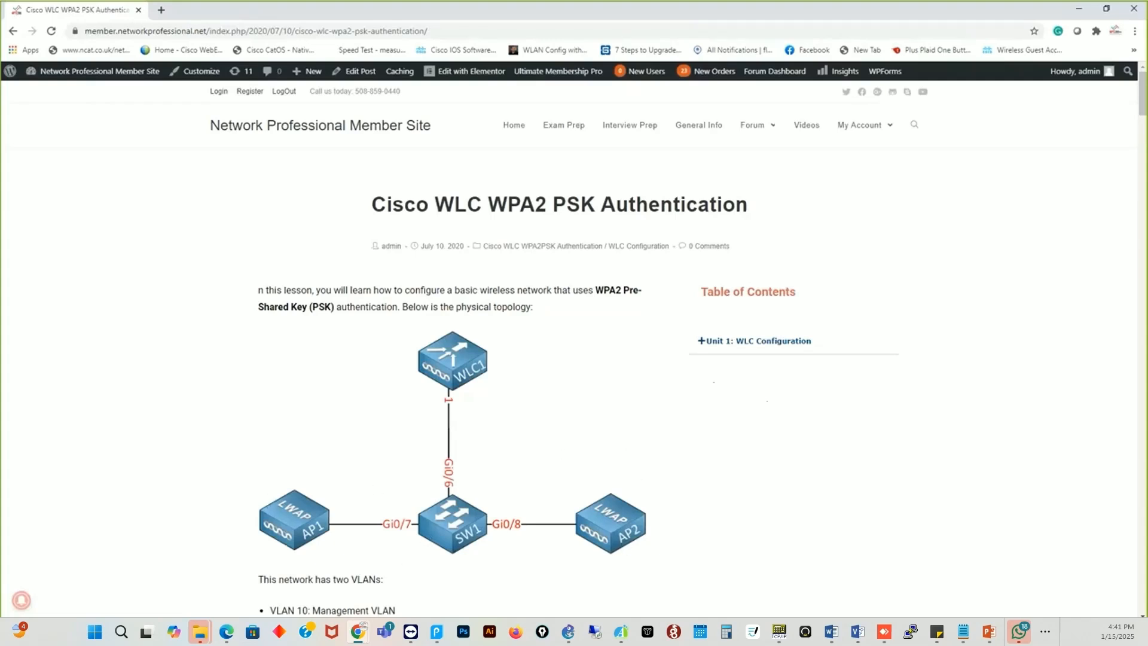
Step: Switch to the AnyDesk session showing the PuTTY consoles and minimize both console windows to reveal the remote desktop
mouse_move(358, 631)
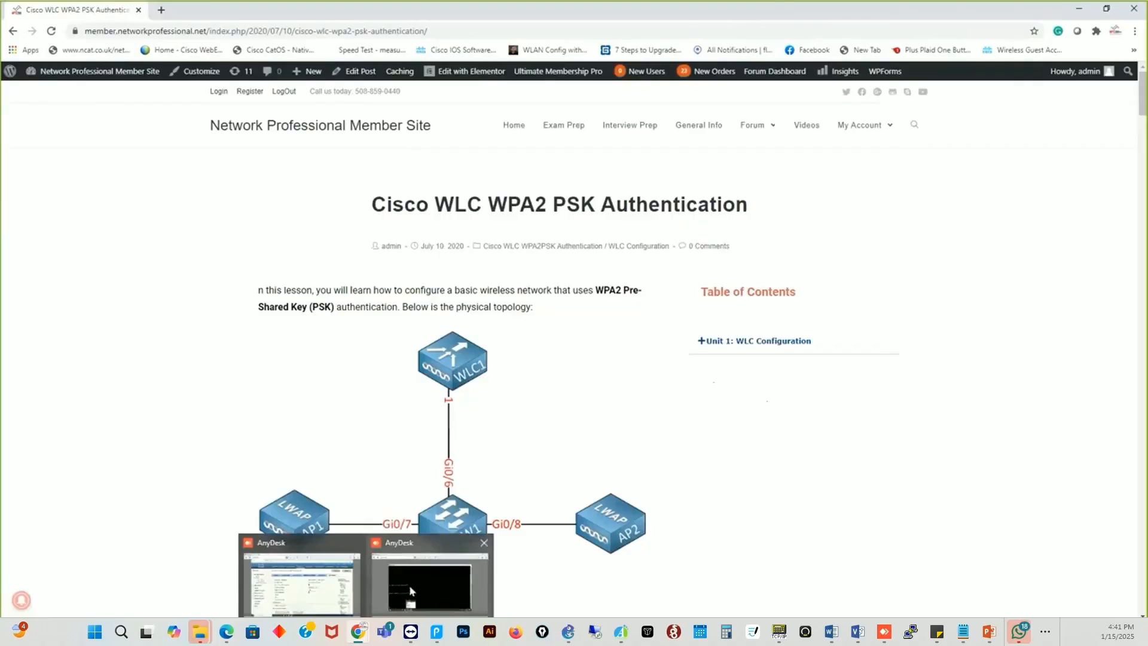
left_click(409, 584)
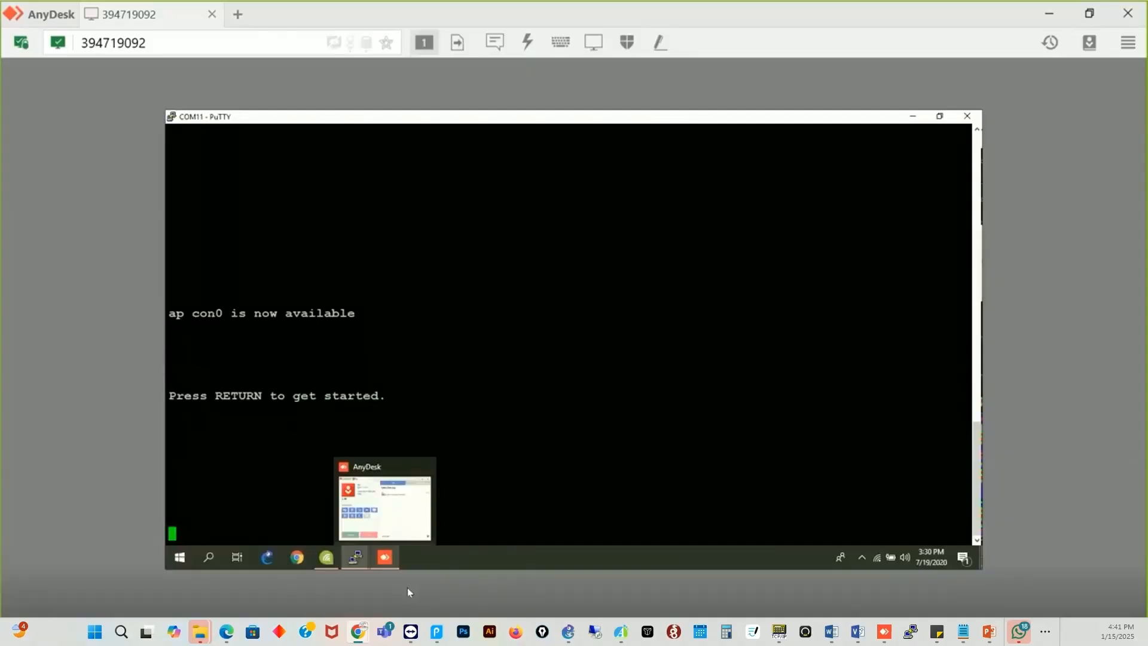
left_click(913, 117)
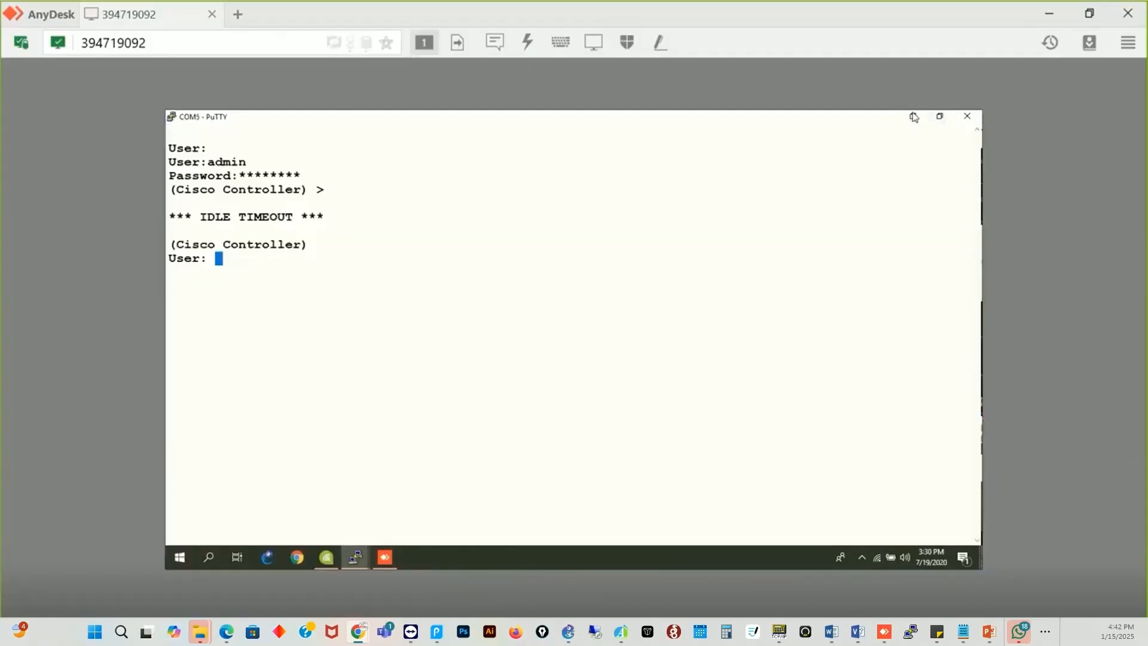
left_click(913, 116)
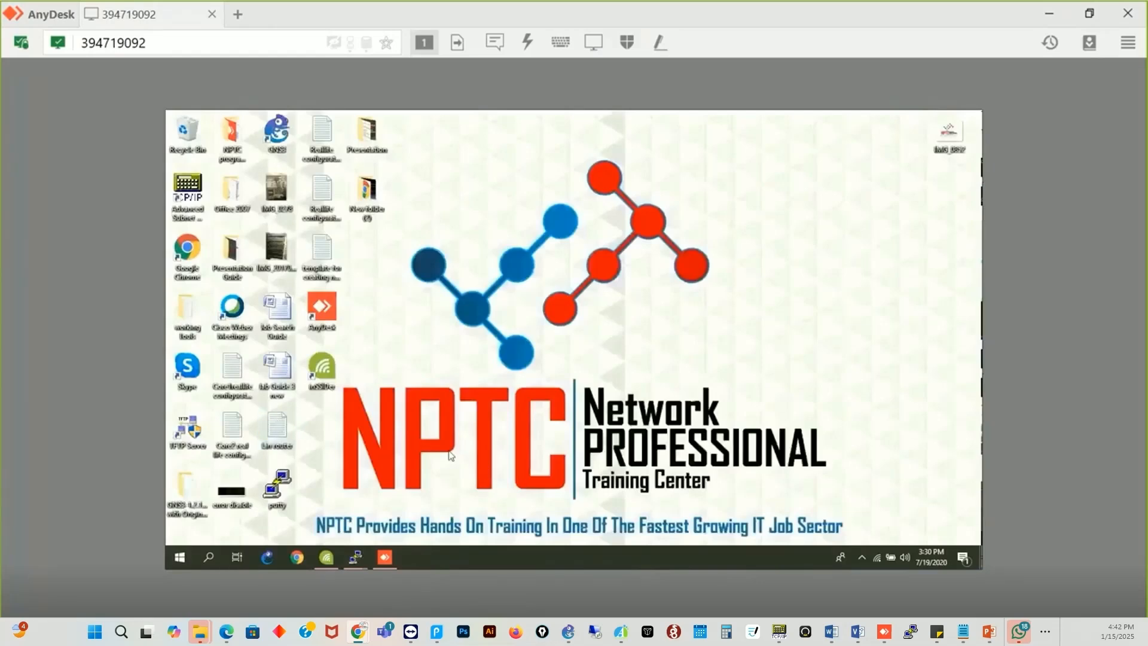
Step: Launch PuTTY on the remote desktop and open a Telnet connection to 10.0.0.250
double_click(270, 498)
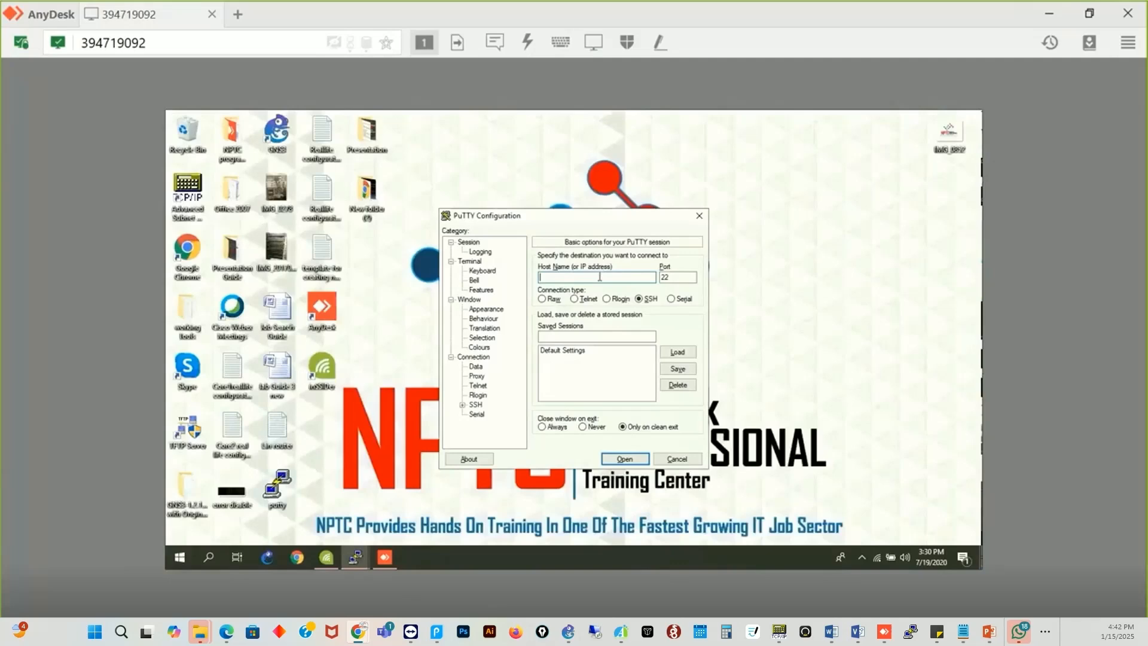
type("10.0.0")
type(".1")
type("250")
left_click(575, 300)
left_click(624, 458)
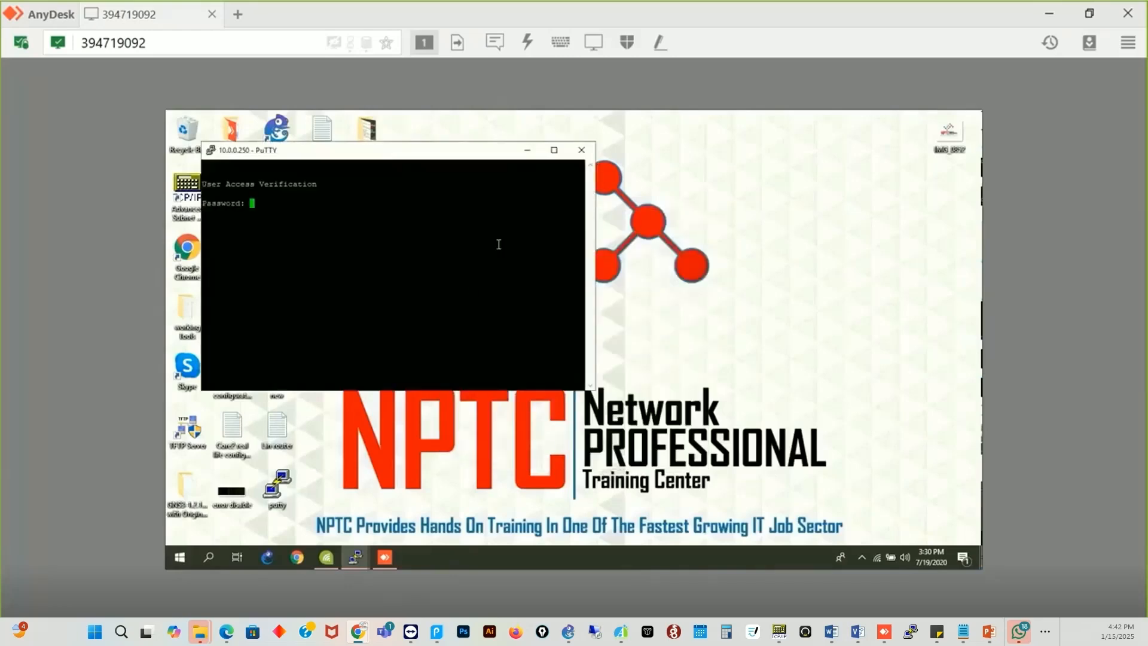
Step: Change the current PuTTY session's terminal font to Courier New, Bold, size 16
right_click(493, 153)
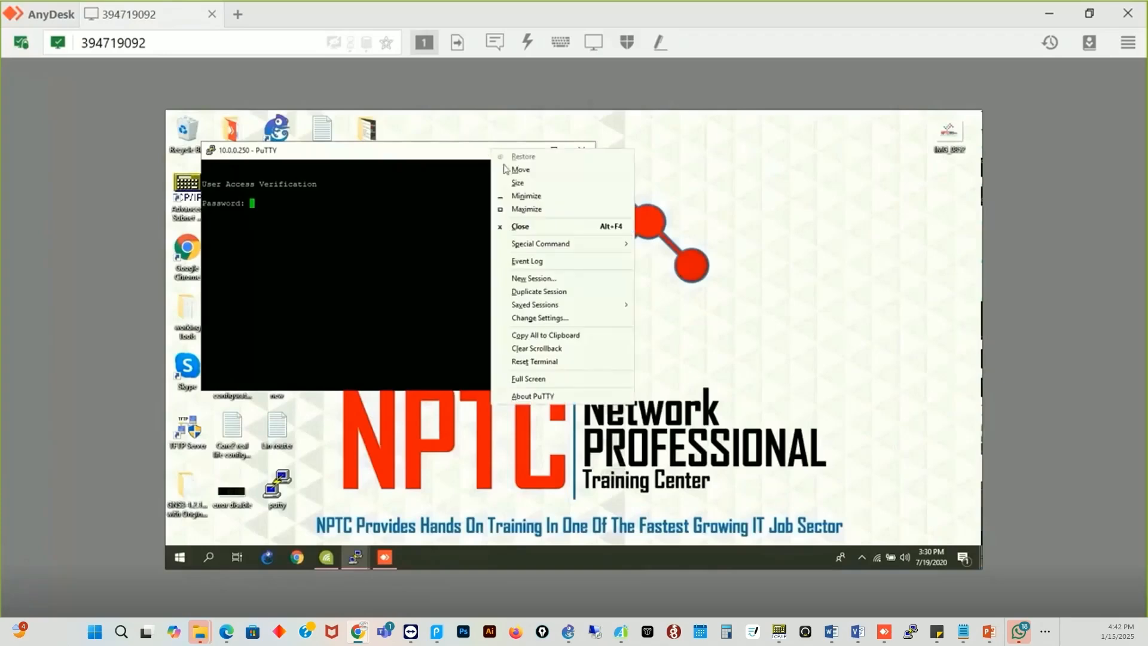
left_click(546, 318)
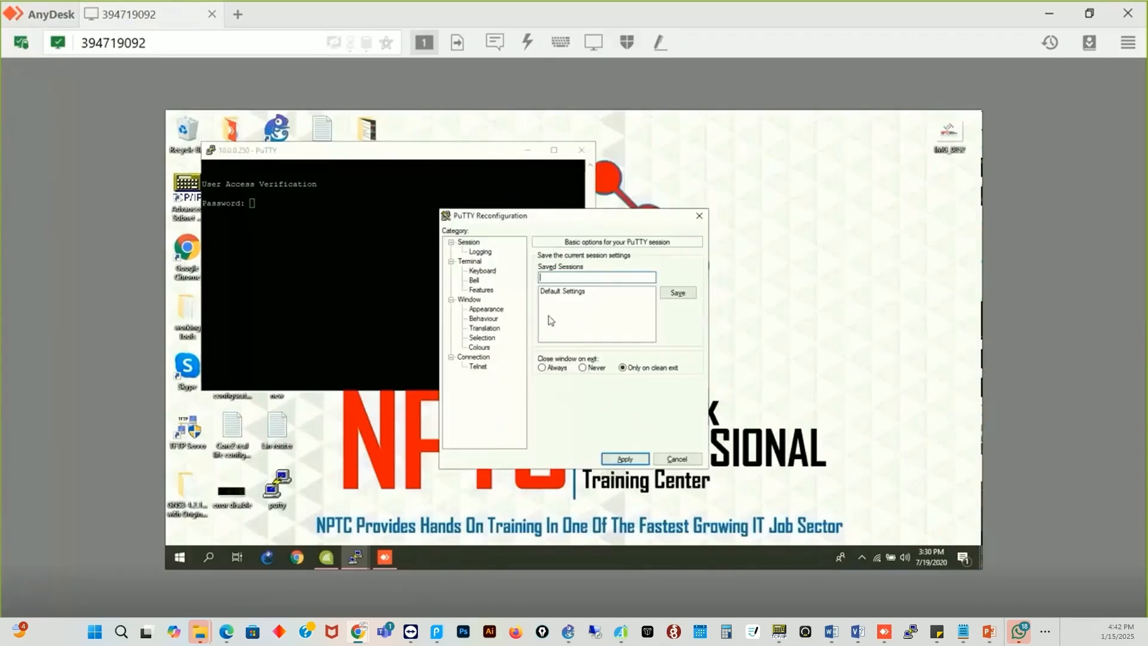
left_click(494, 311)
left_click(678, 327)
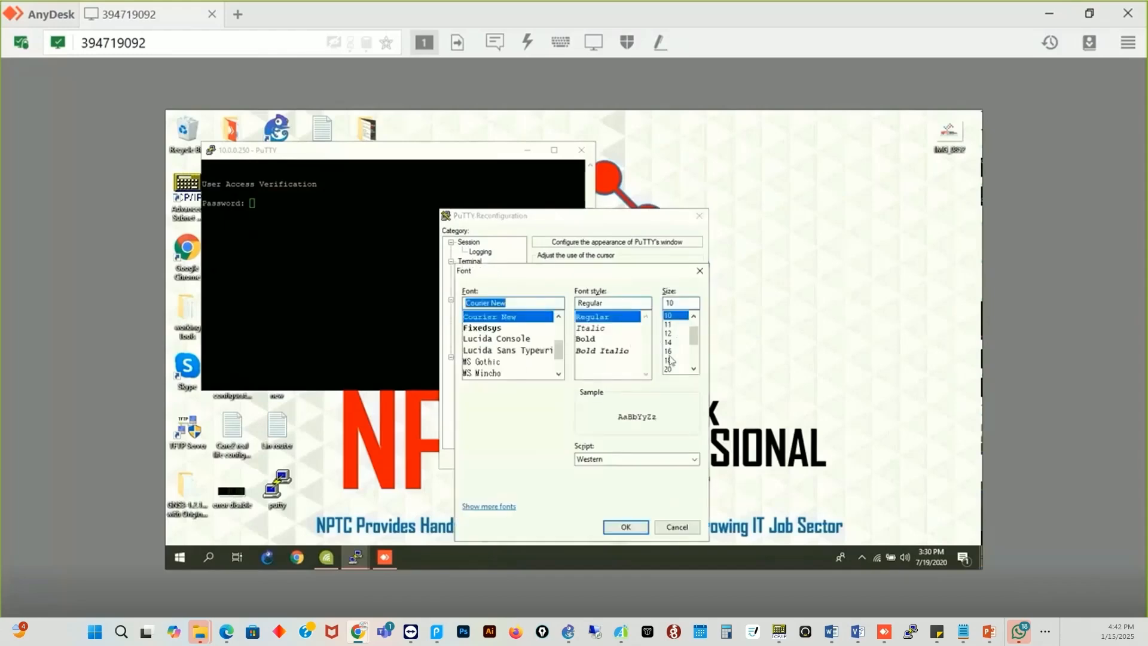
left_click(669, 352)
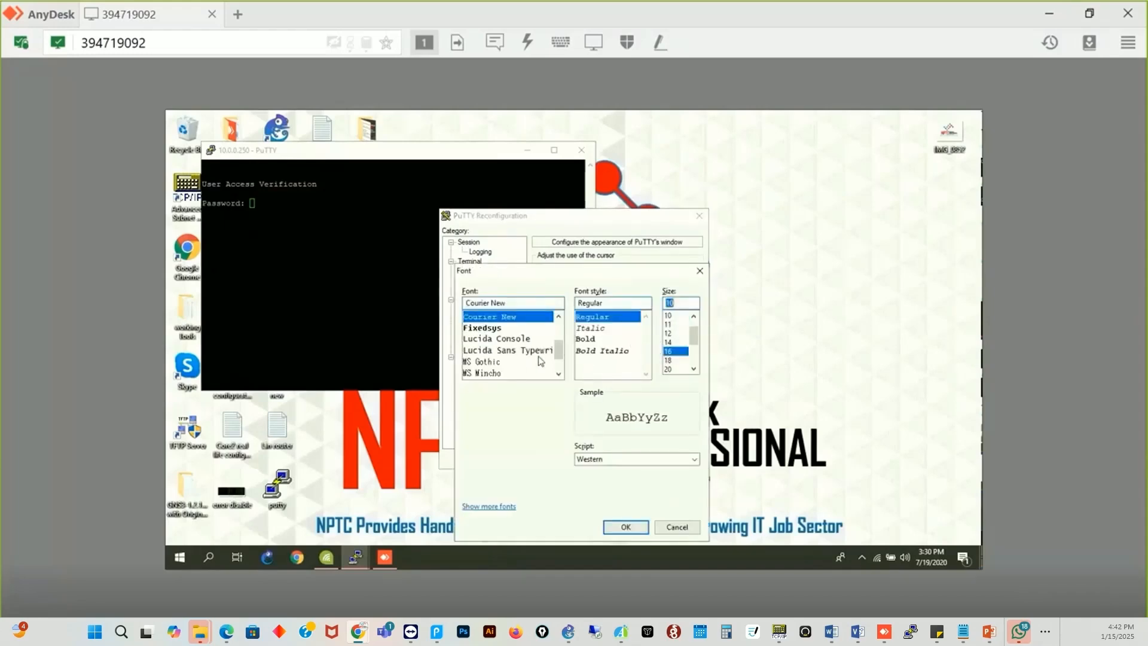
left_click(582, 340)
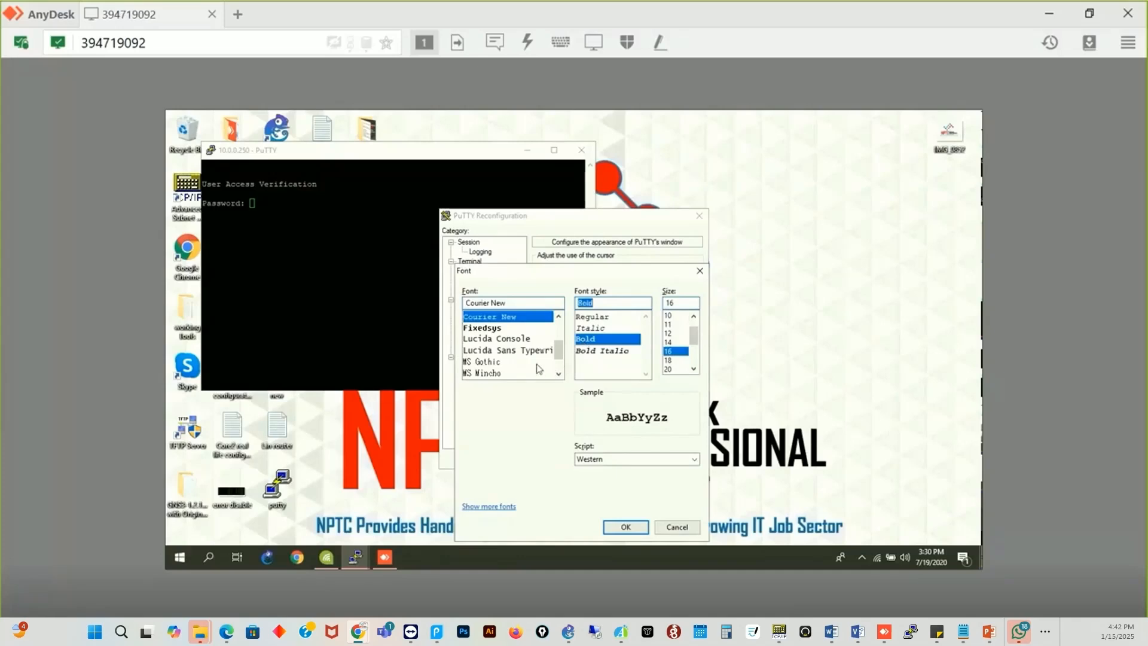
left_click(622, 529)
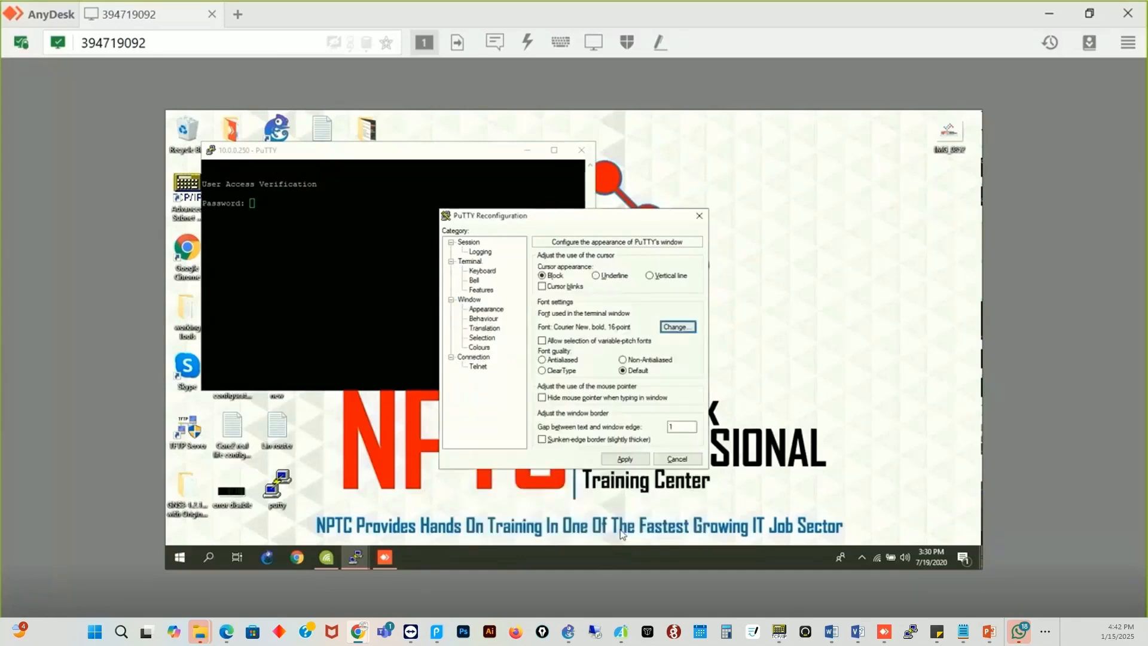
Step: Enable the use of system colours for the terminal and apply the changed session settings
left_click(485, 348)
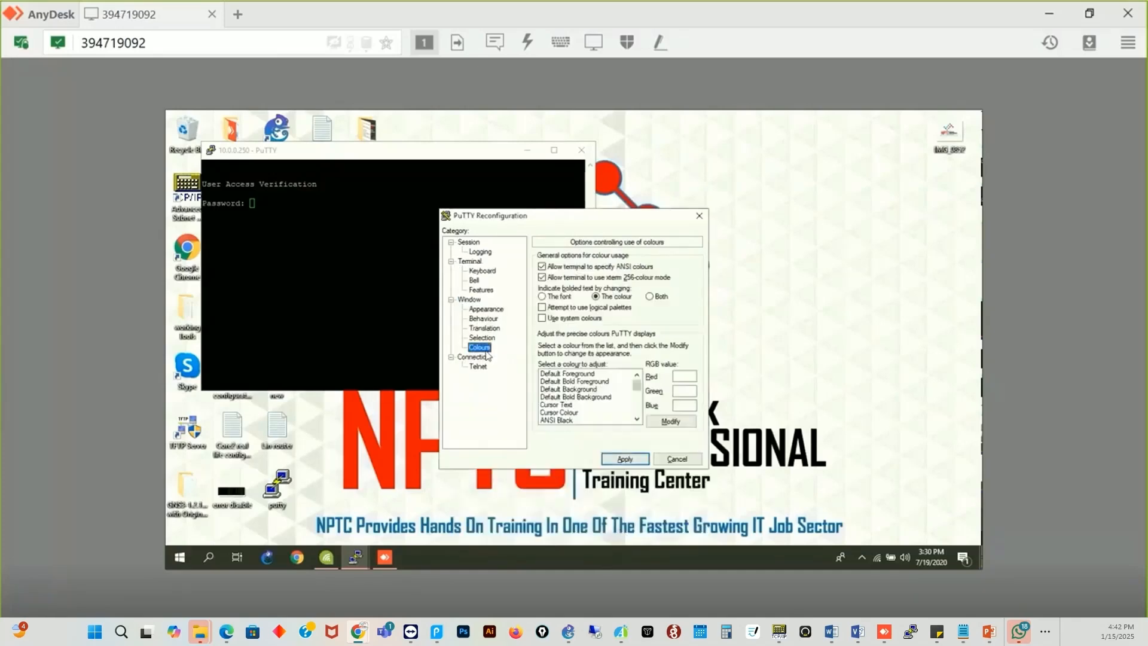
left_click(542, 318)
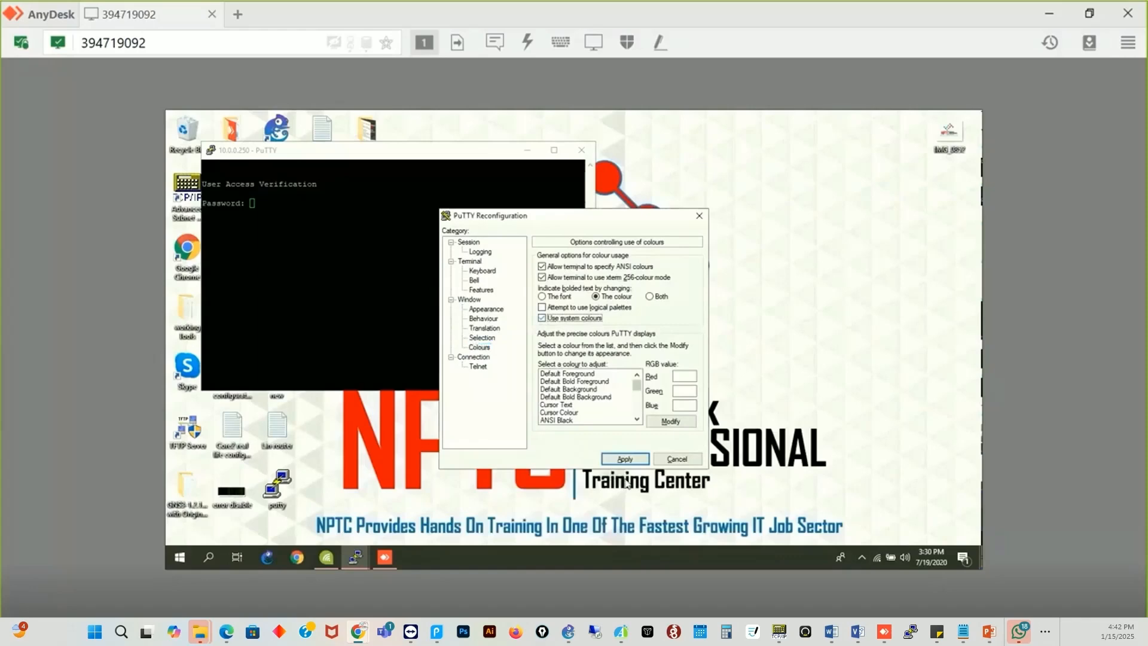
left_click(624, 459)
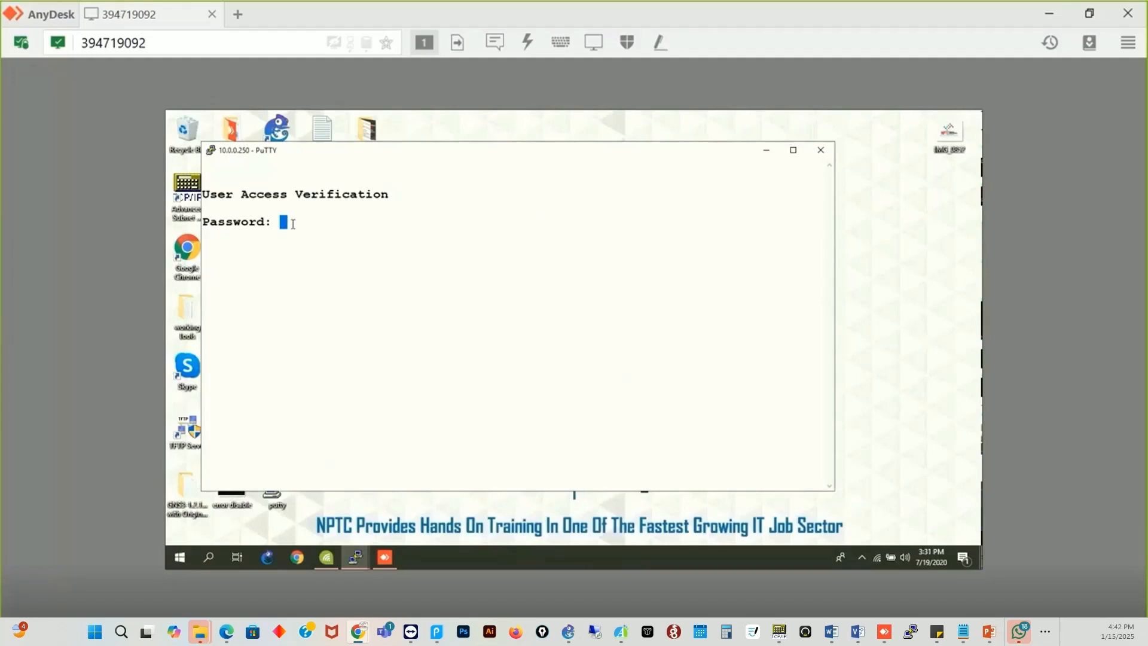
Step: Log in to the switch with the access password and enter privileged mode with en and the enable password
key("Return")
type("en")
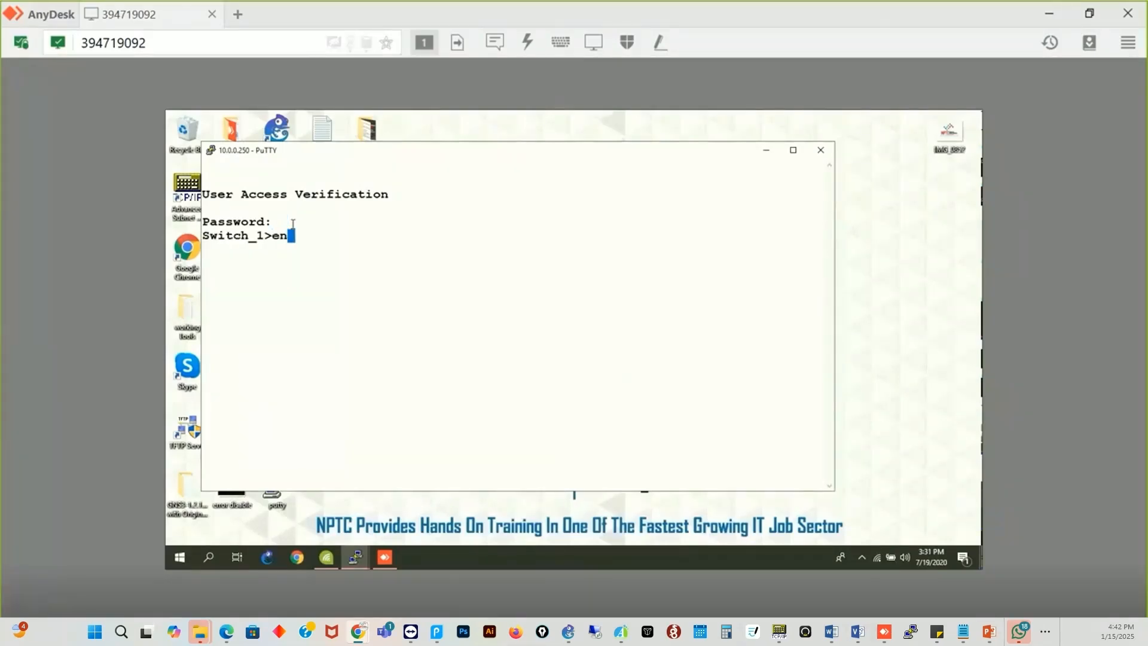
key("Return")
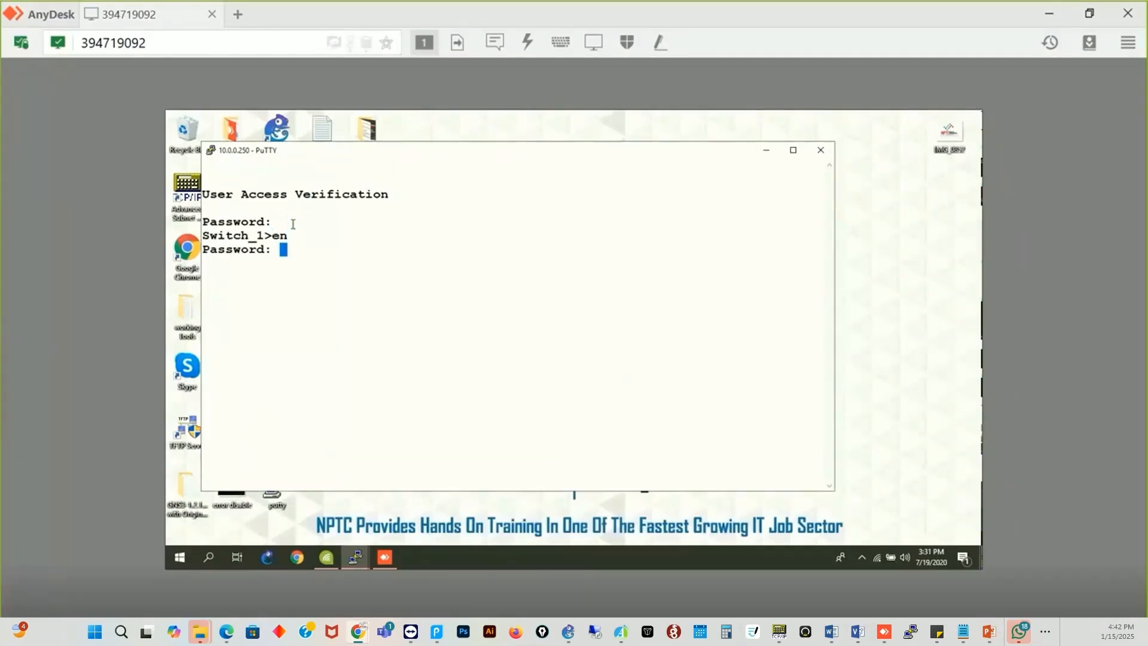
key("Return")
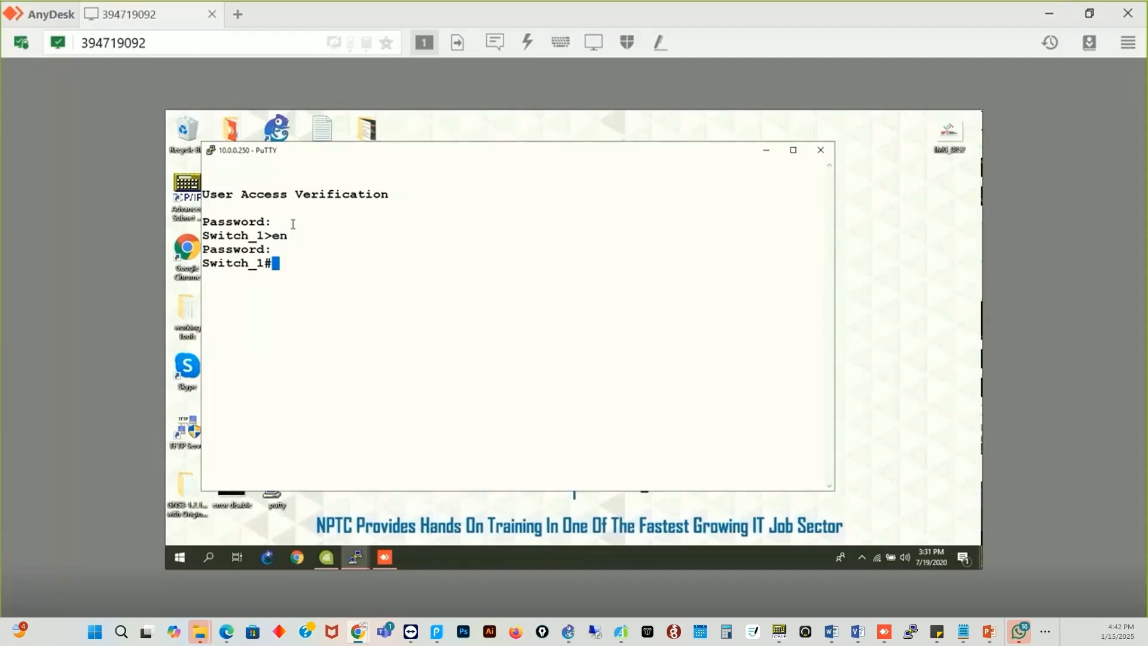
Step: List the switch's addressed interfaces with "show ip int br | exclude unassi" and check the Vlan30 entry
type("show")
type("ip int br ")
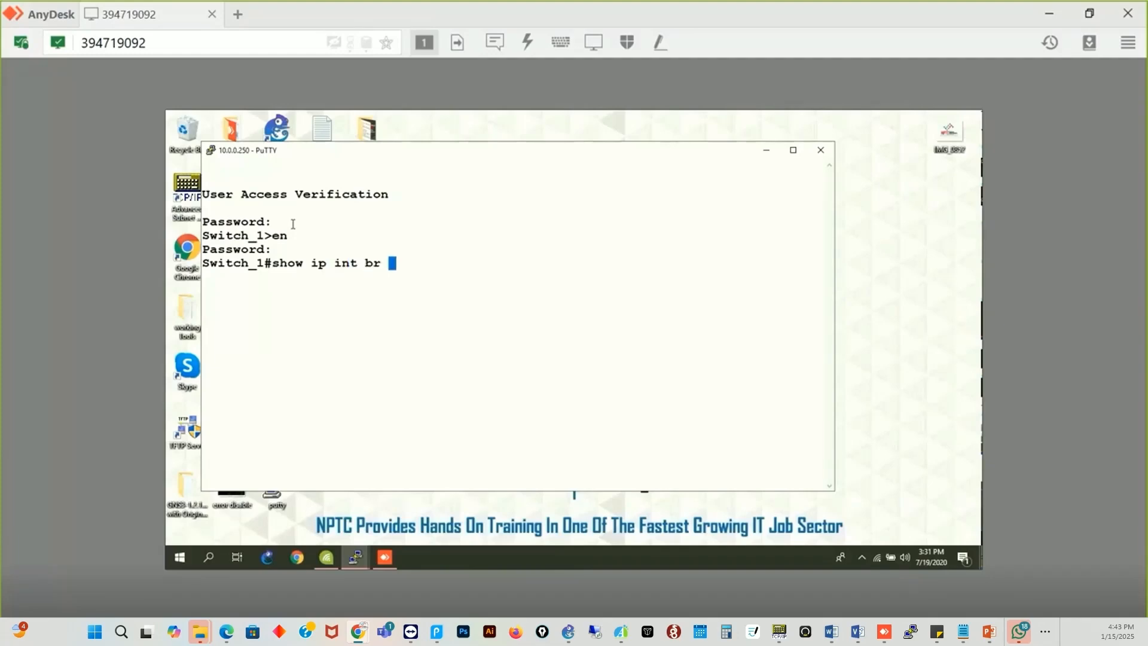
type("| exclude un")
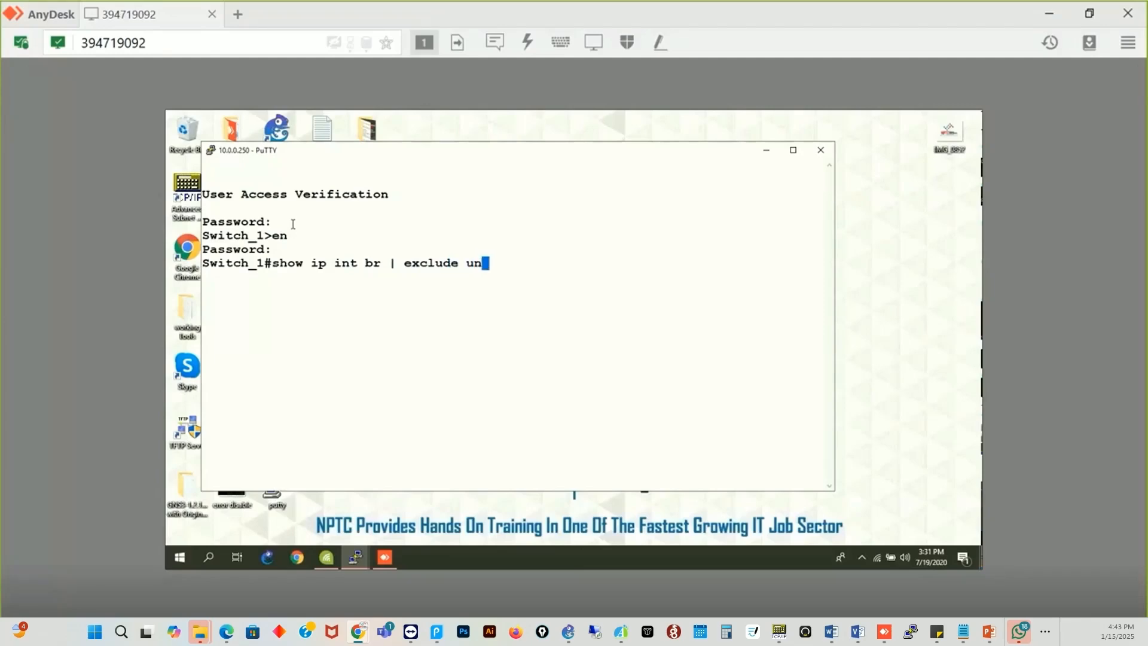
type("assi")
key("Tab")
key("Return")
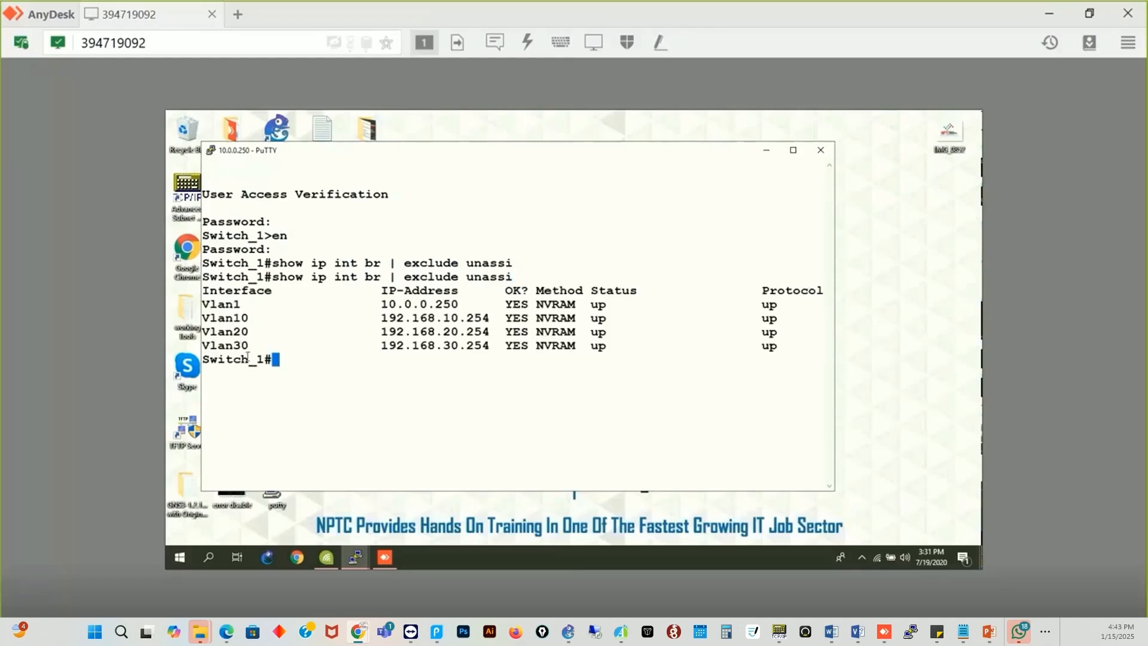
left_click_drag(253, 346, 203, 338)
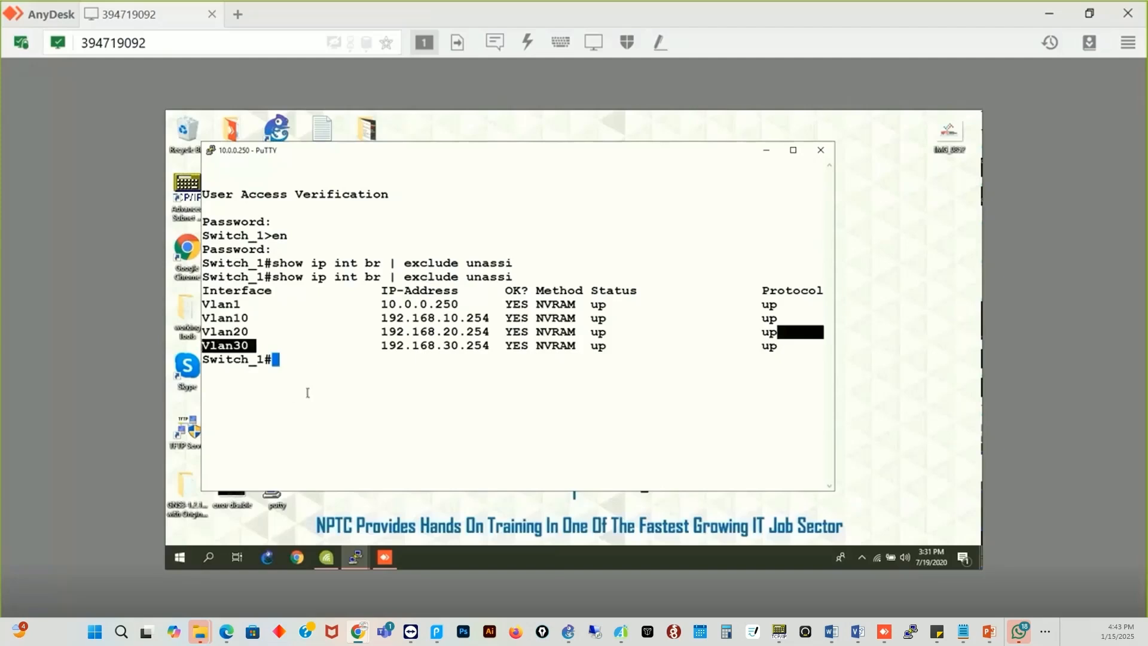
left_click(317, 367)
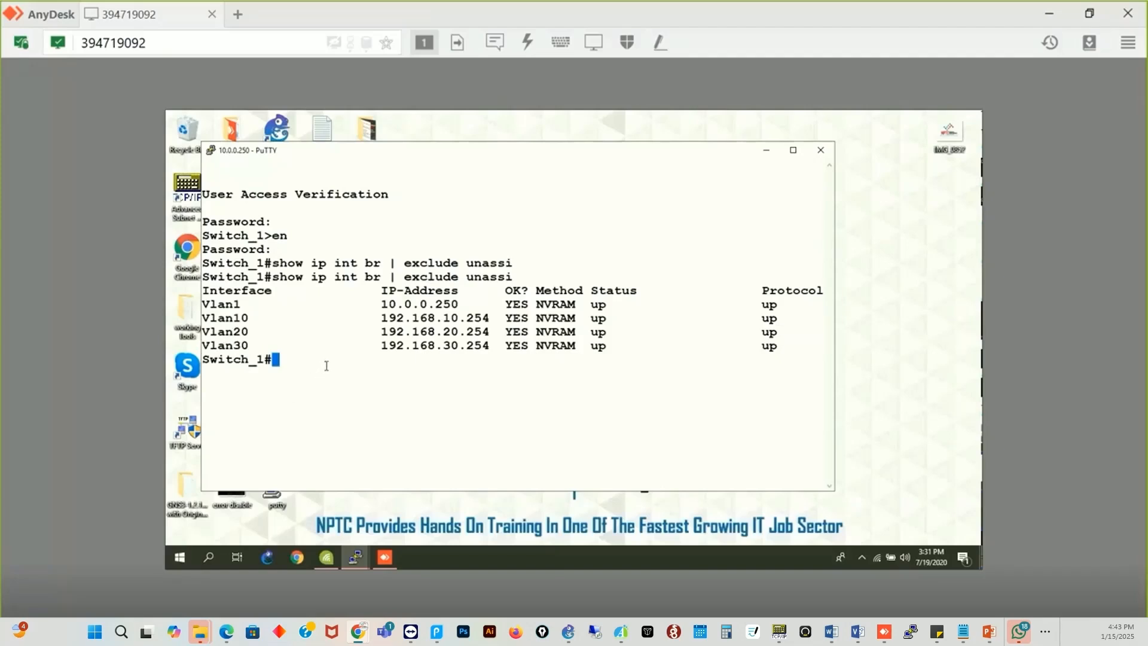
Step: Run "show run | sec dhcp" and review the DHCP pool entries for VLANs 20 and 30
type("show run | sec dhcp")
key("Return")
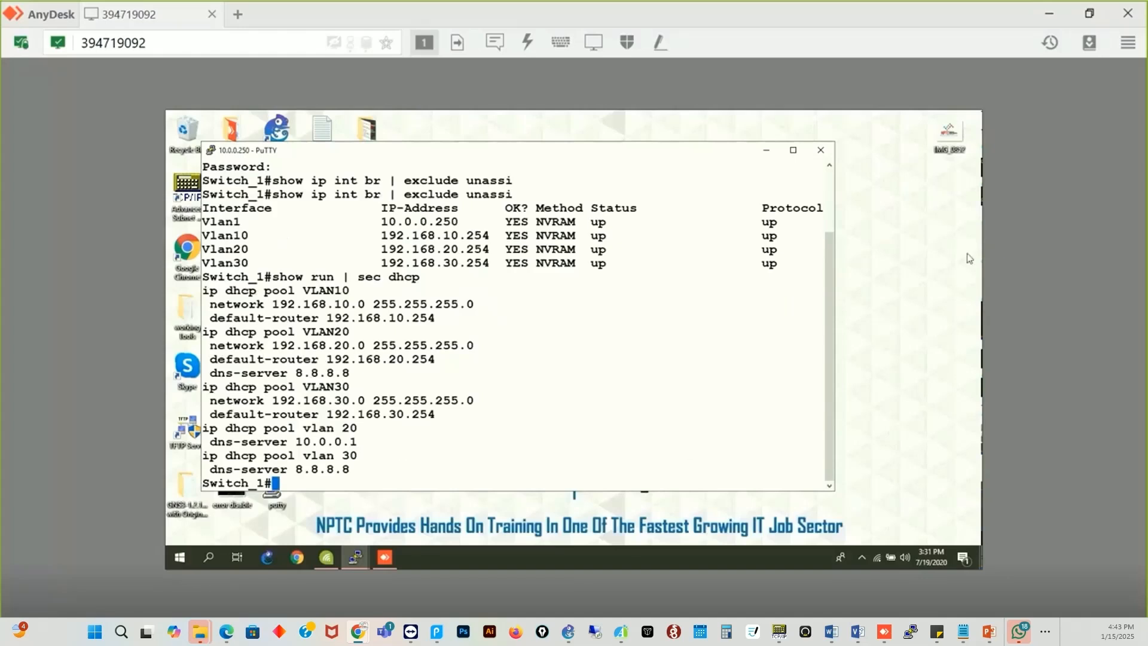
left_click_drag(358, 383, 245, 382)
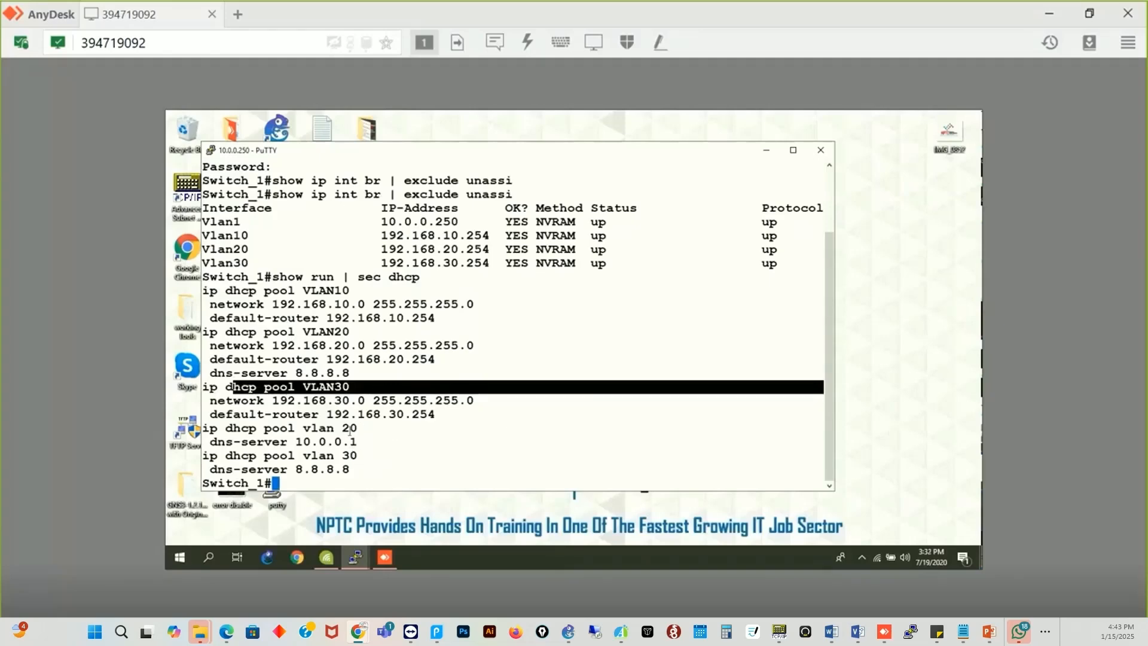
left_click_drag(350, 333, 242, 333)
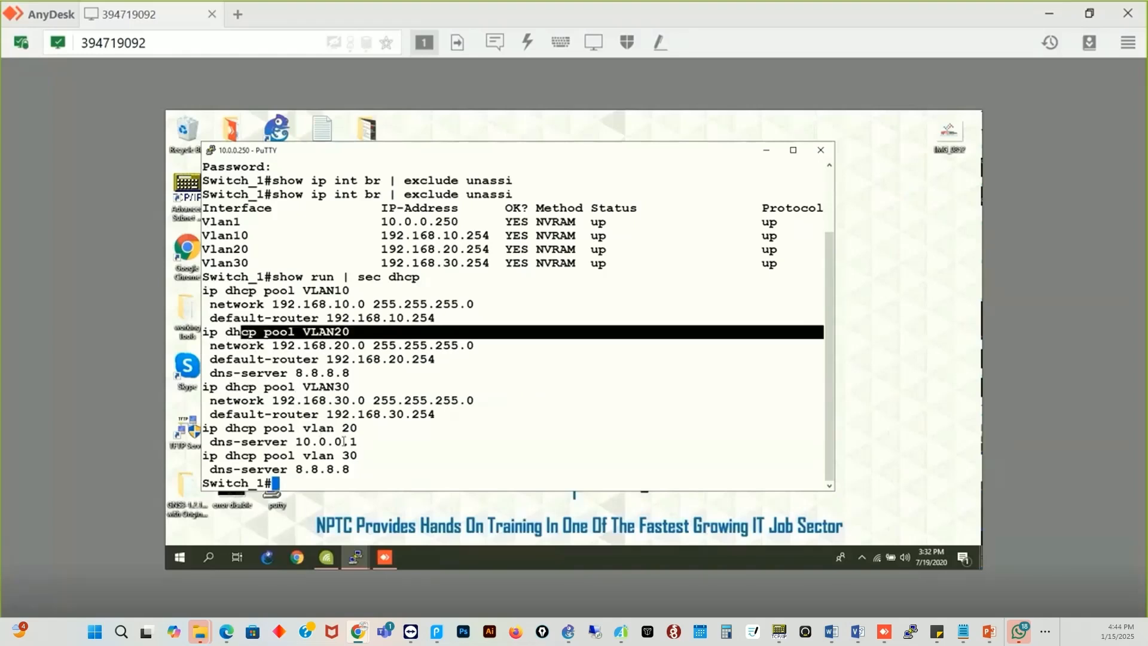
left_click_drag(358, 429, 235, 419)
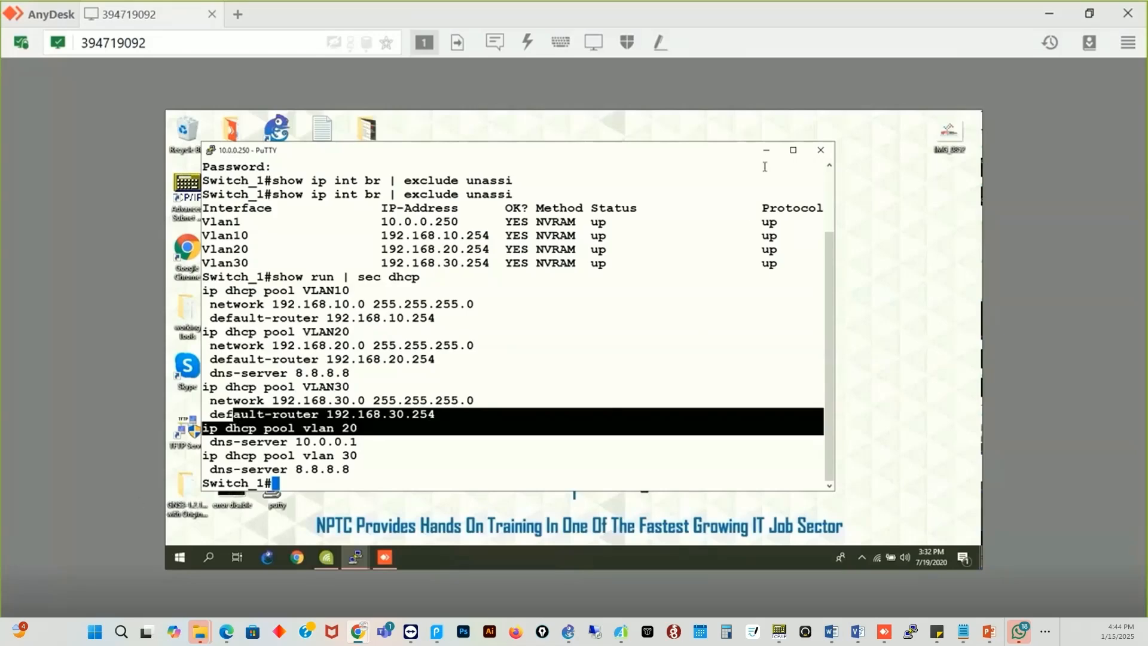
left_click_drag(205, 391, 361, 445)
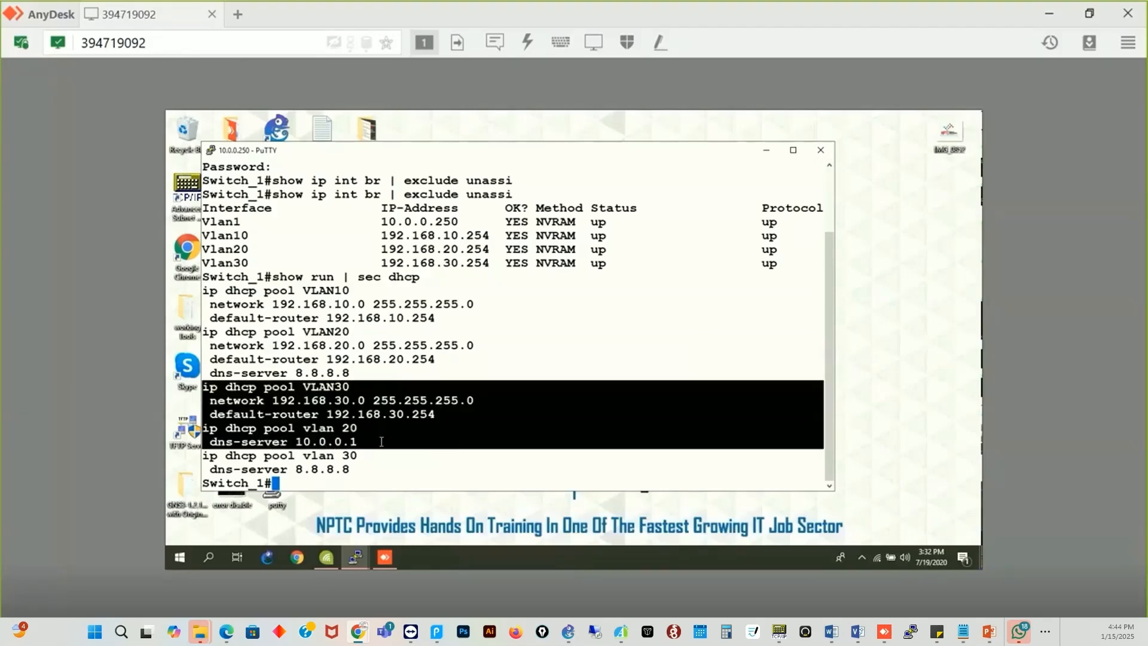
Step: Minimize the switch terminal and switch to the other AnyDesk session with the Cisco WLC web interface
left_click(766, 150)
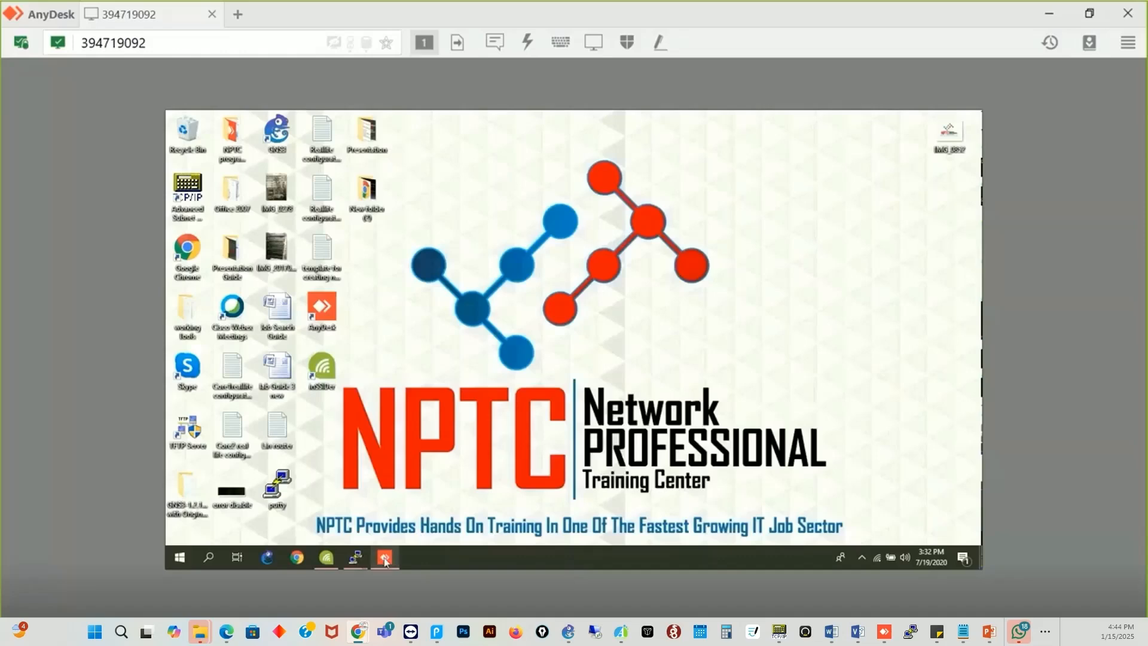
mouse_move(385, 560)
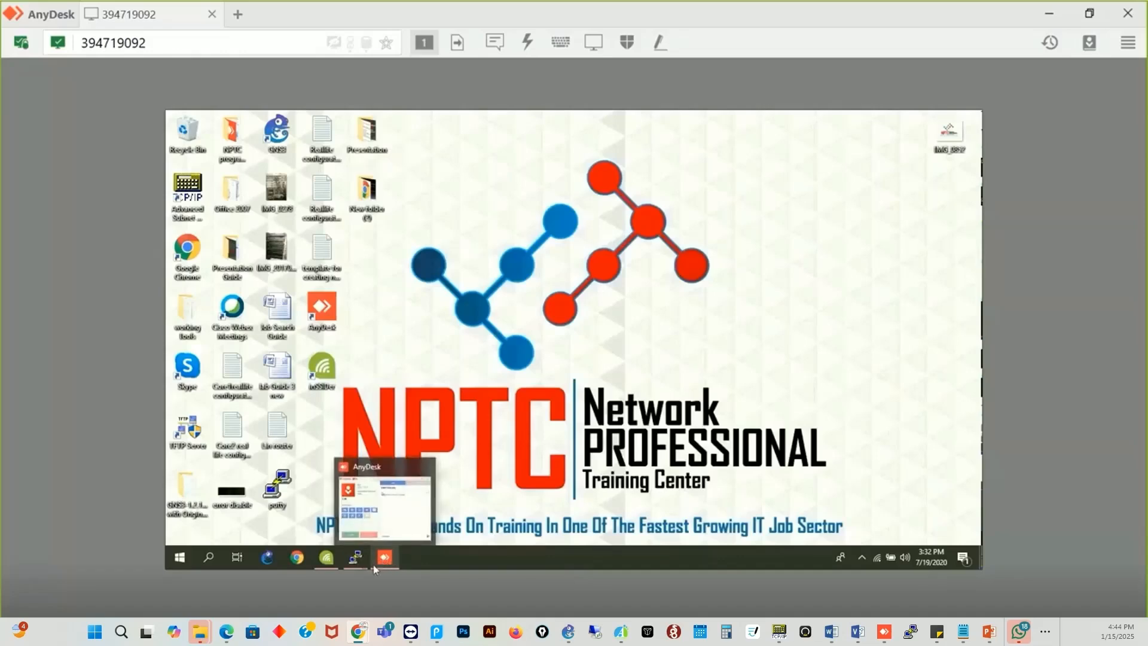
mouse_move(366, 632)
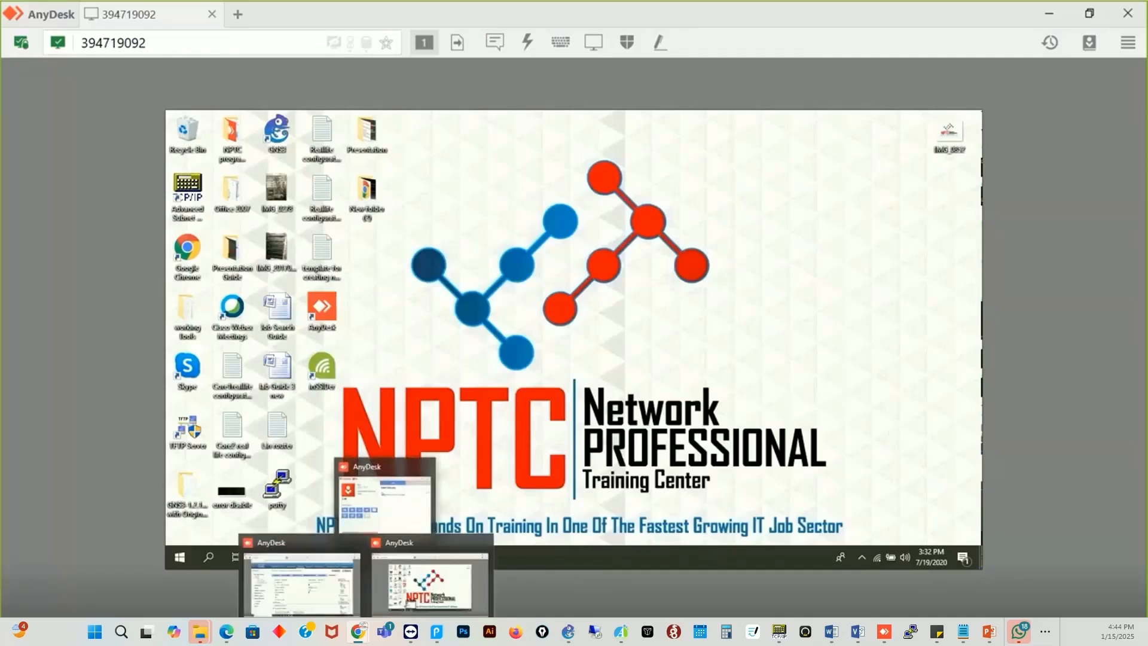
left_click(302, 583)
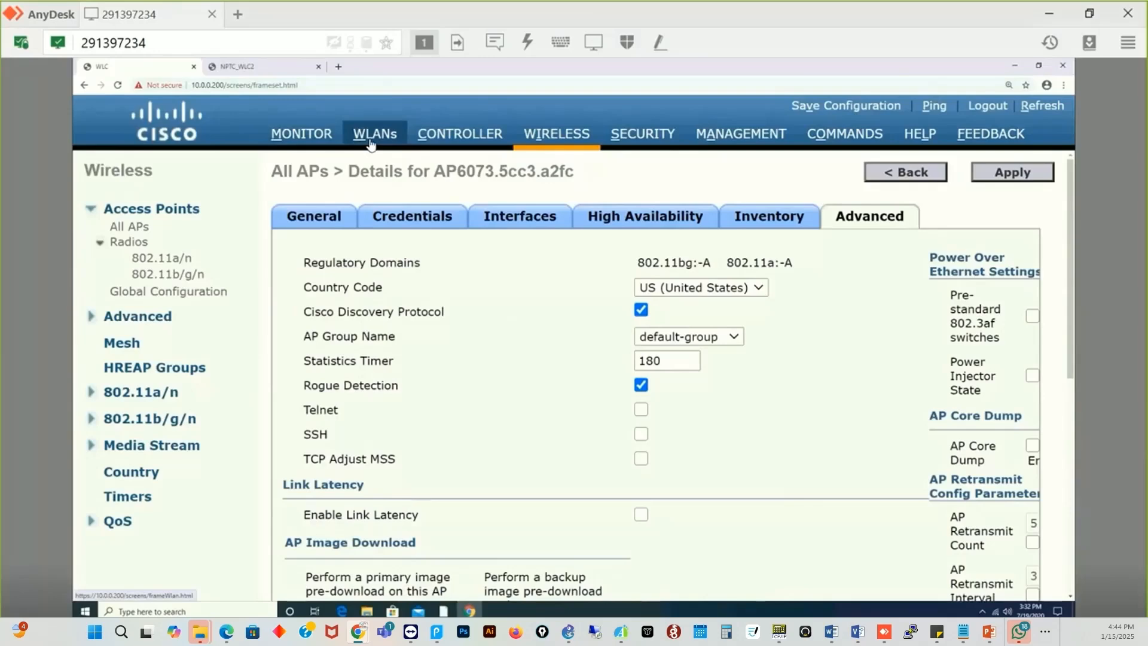
left_click(457, 137)
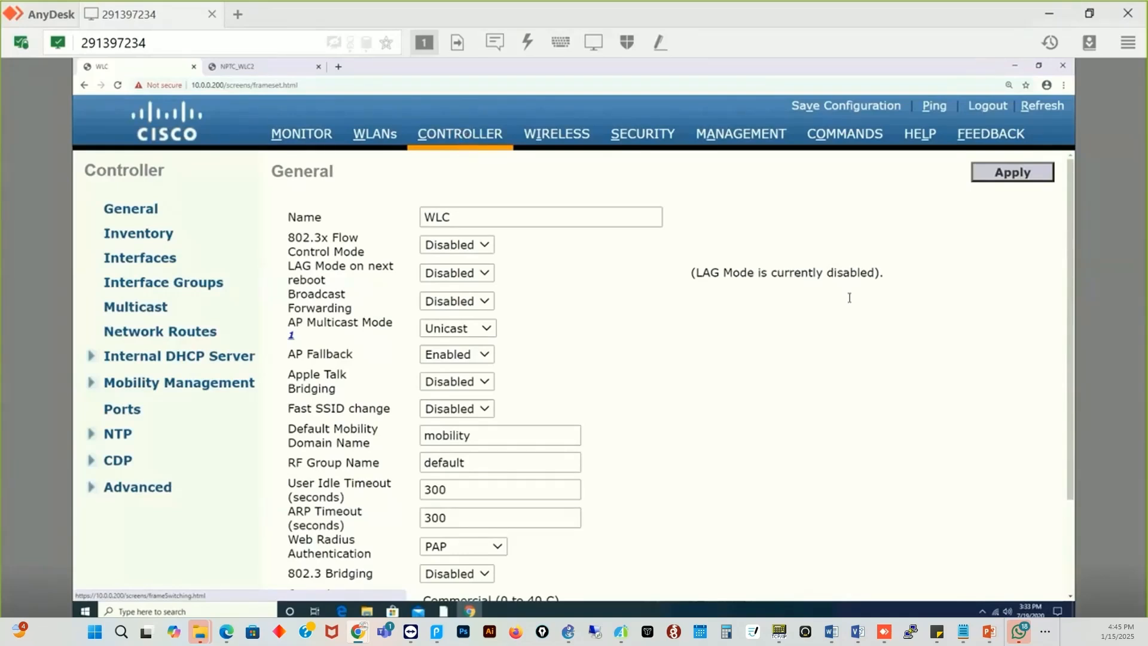
left_click(163, 264)
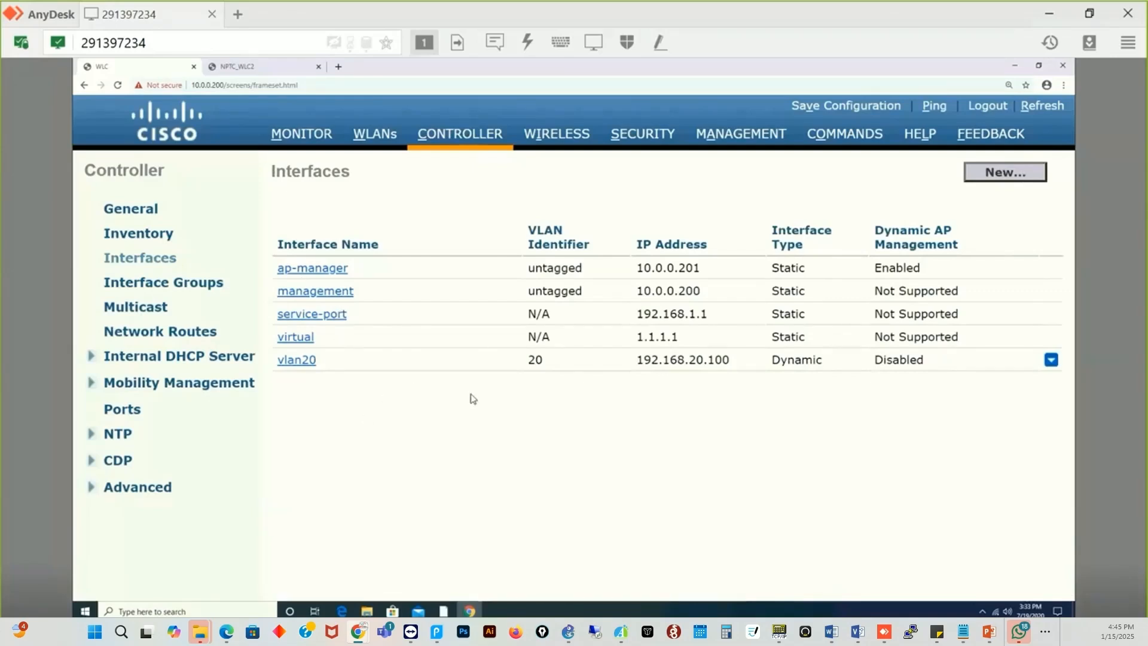
left_click(1006, 174)
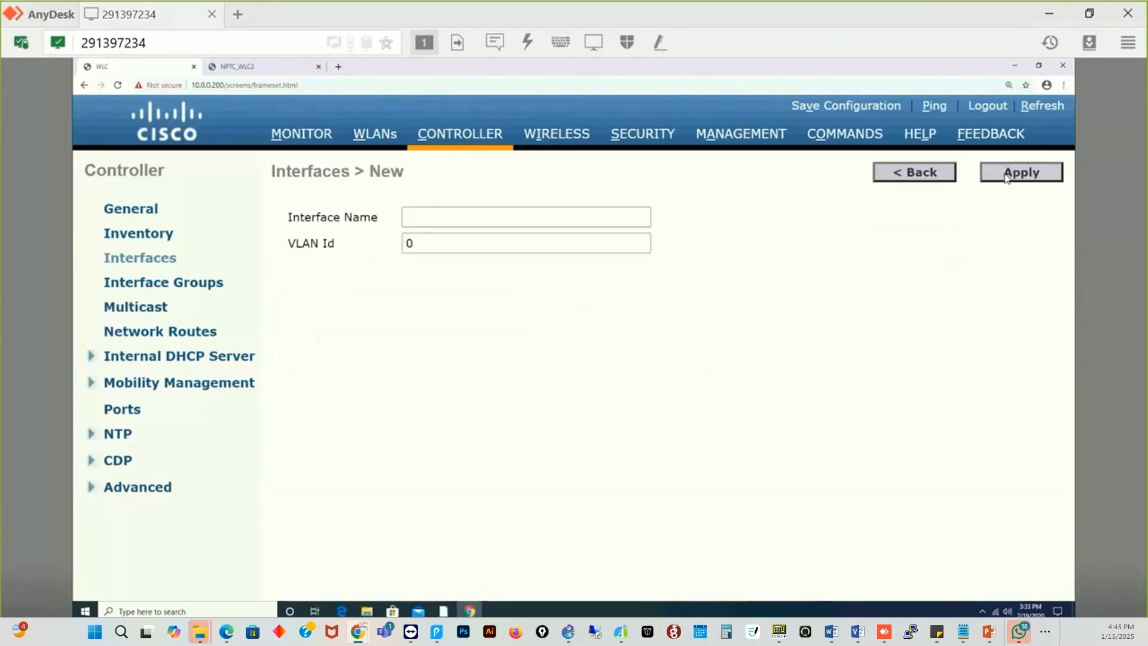
left_click(413, 221)
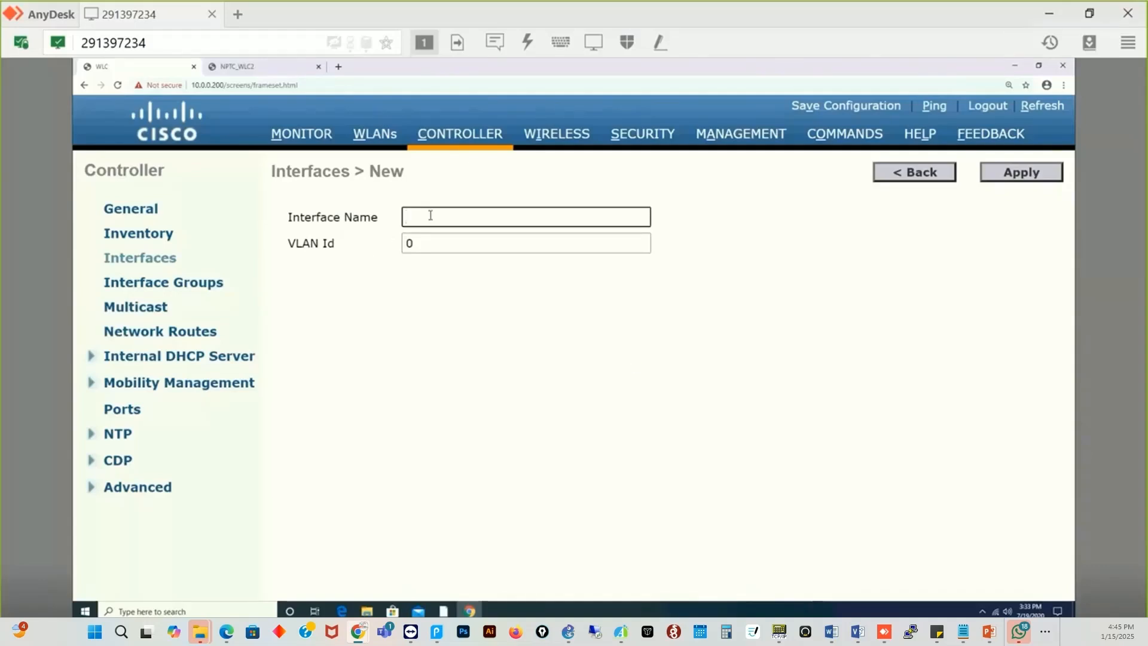
type("Vlan 3")
key("BackSpace")
key("BackSpace")
type("30")
Step: Review the general settings of the Vlan20 WLAN and the configuration of the existing vlan20 controller interface
left_click(375, 134)
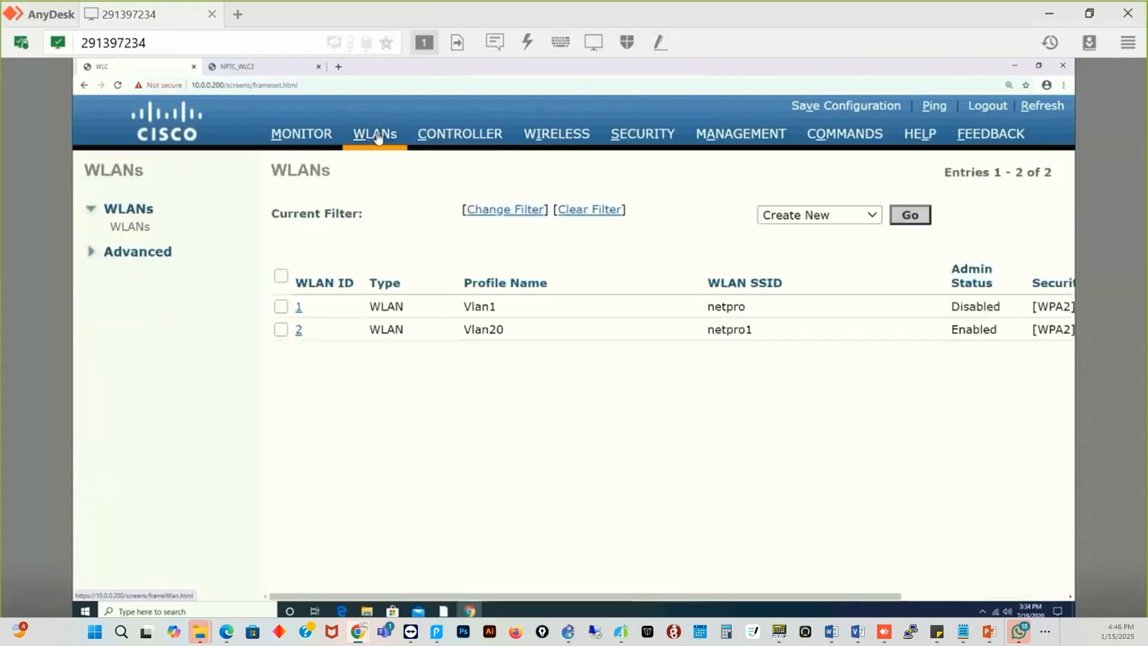
left_click(299, 332)
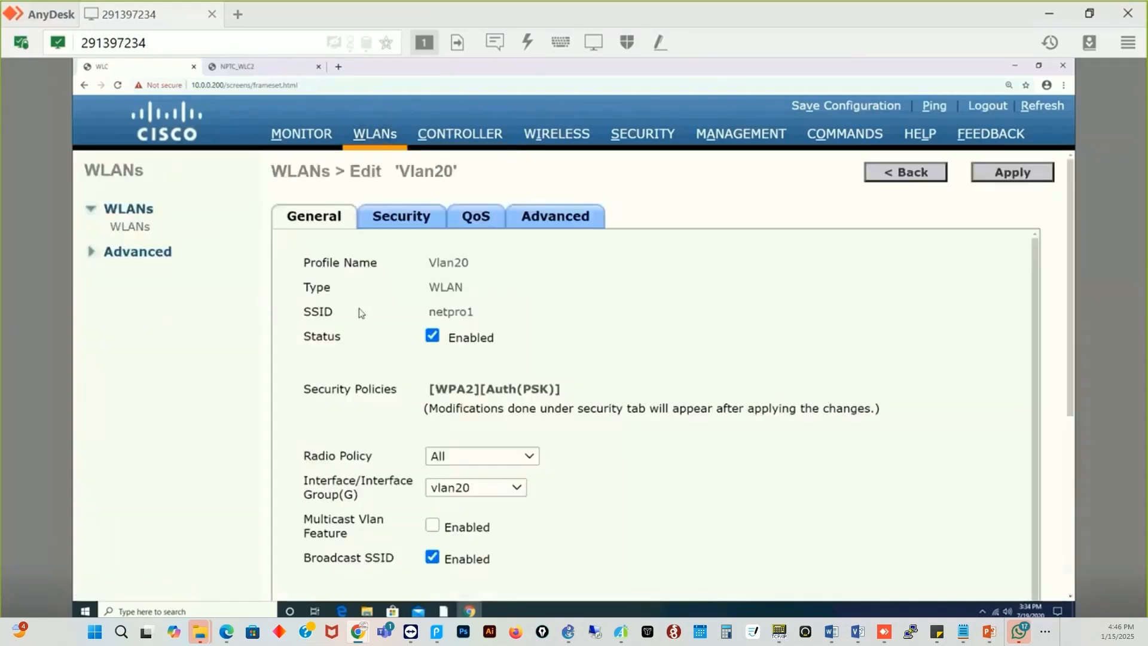
left_click(444, 136)
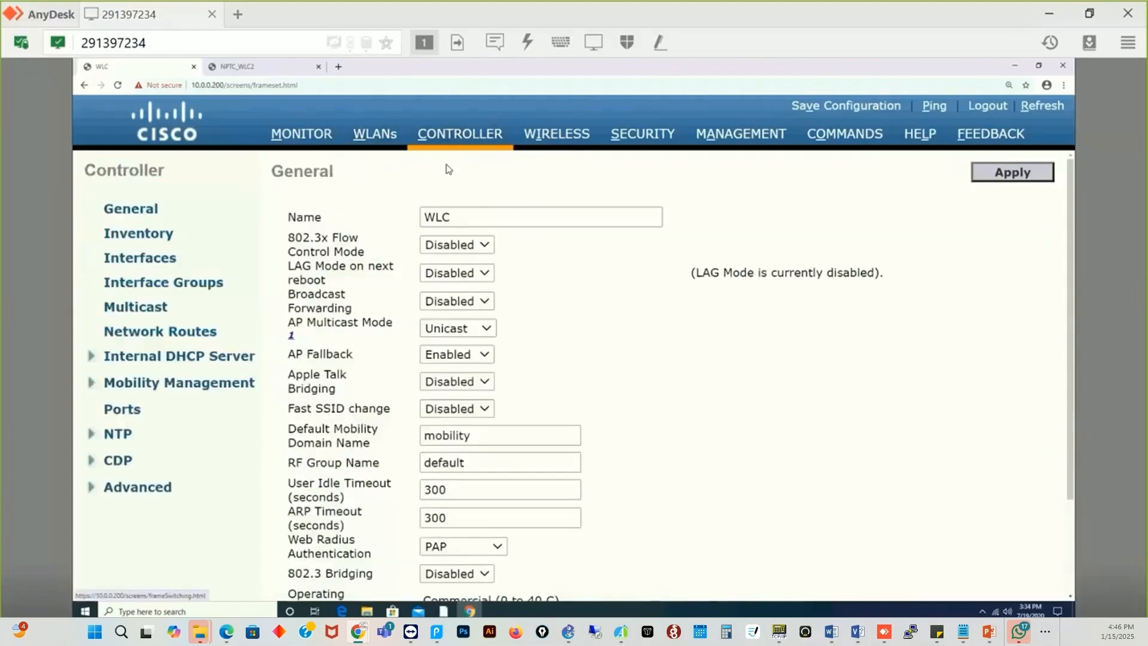
left_click(144, 266)
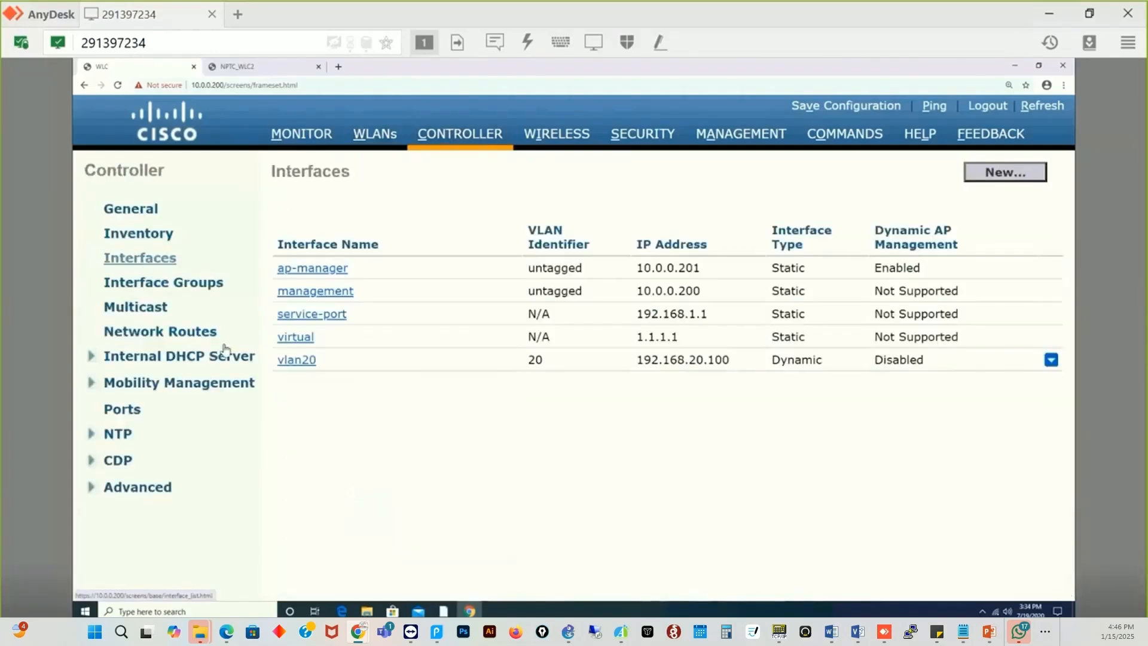
left_click(298, 363)
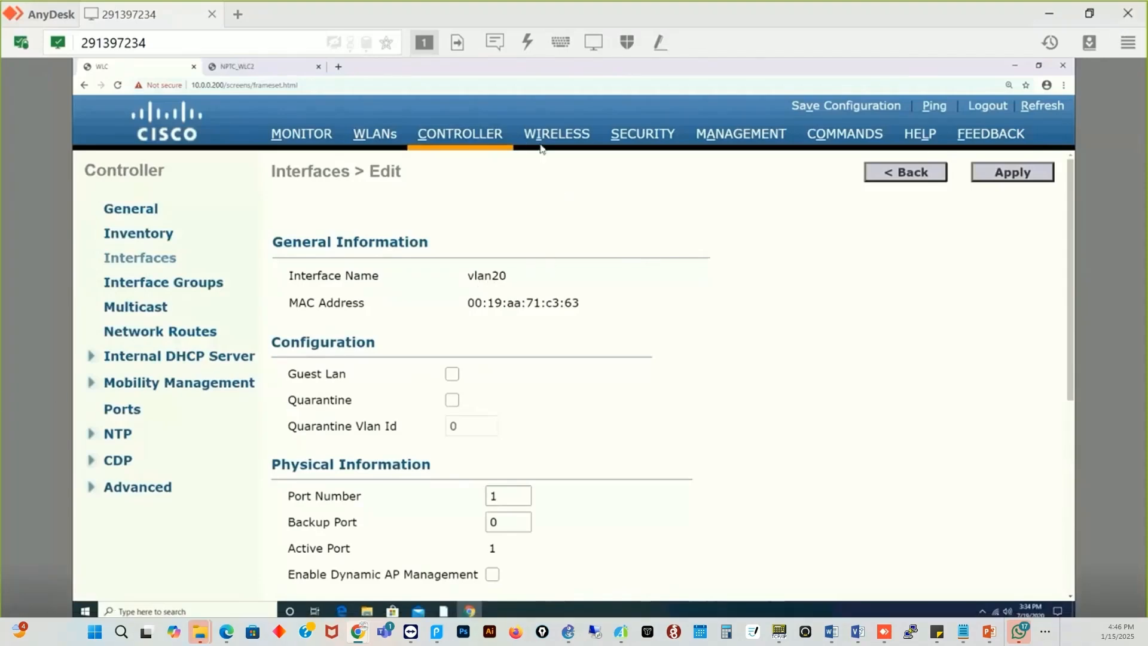
Step: Create a new controller interface named vlan30 with VLAN Id 30
left_click(462, 137)
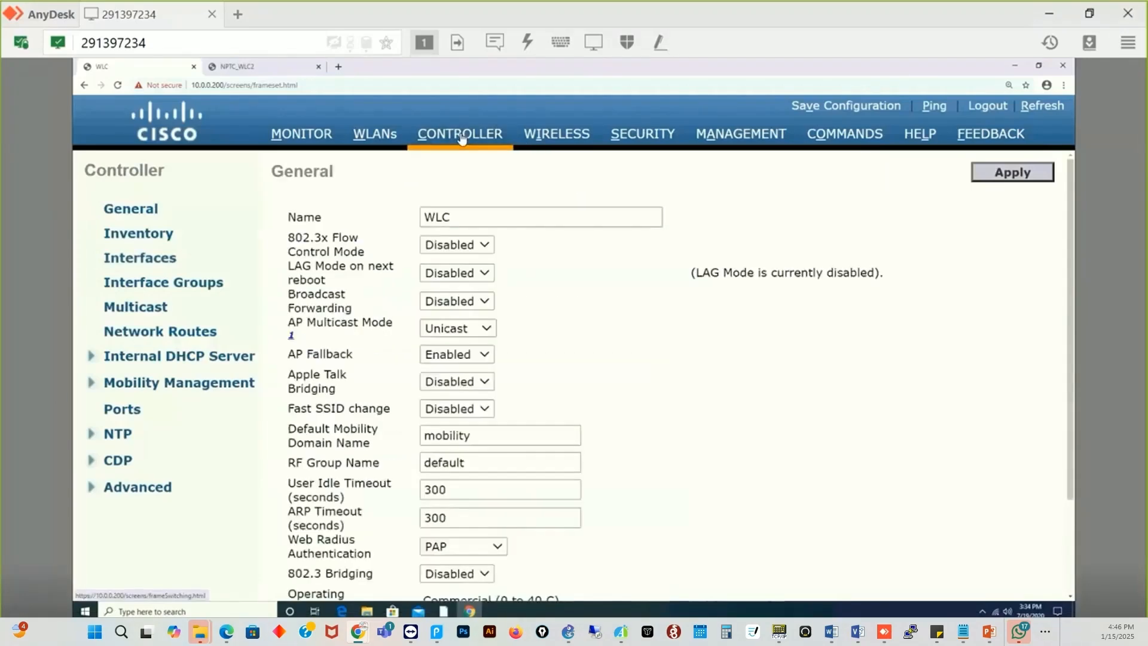
left_click(140, 261)
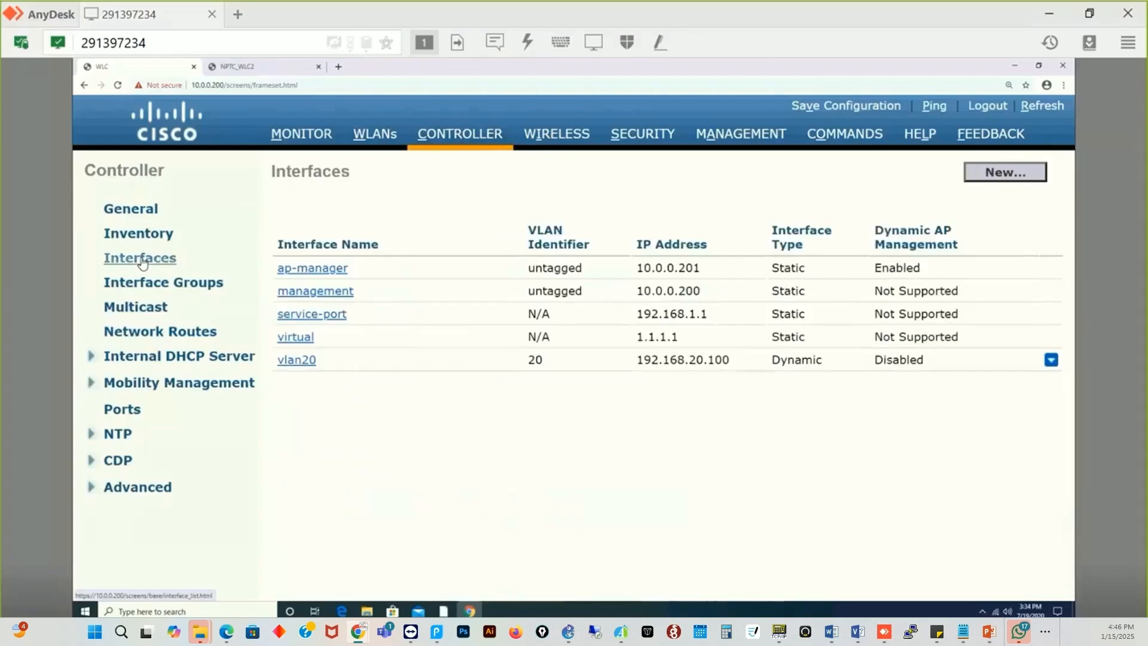
left_click(980, 178)
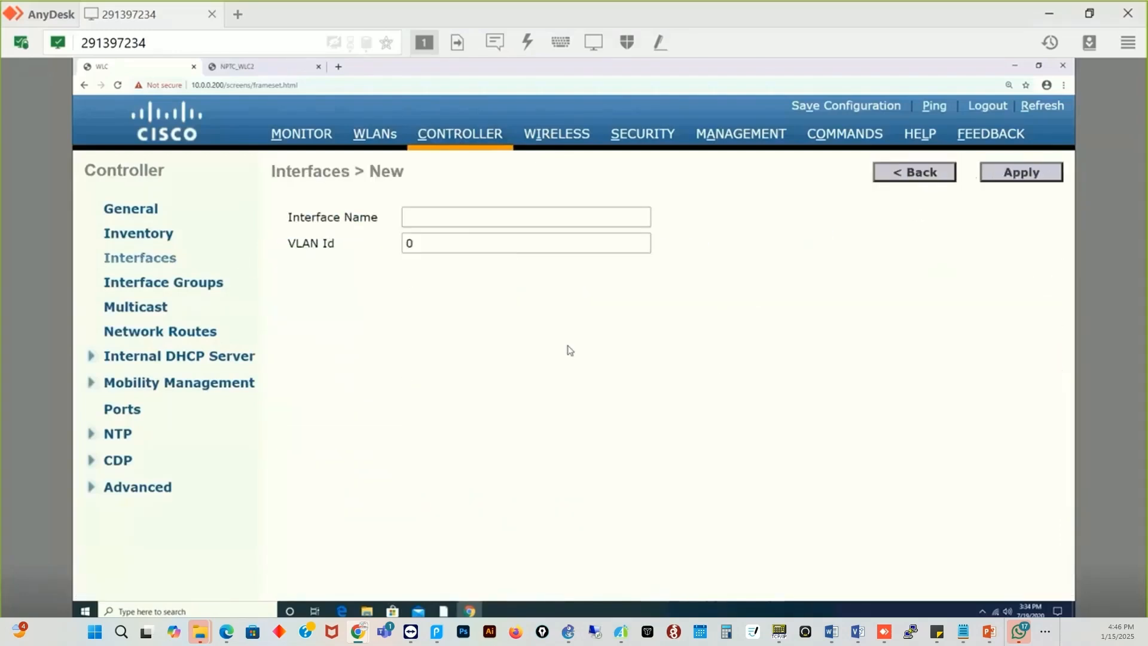
left_click(456, 217)
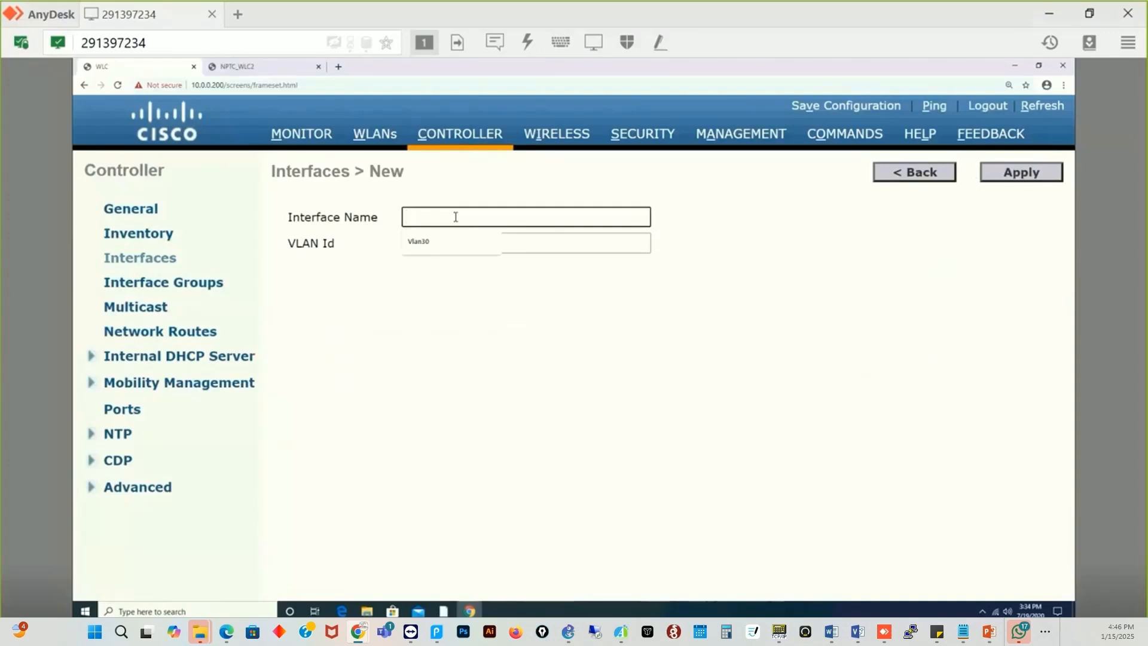
type("vlan30")
left_click(665, 336)
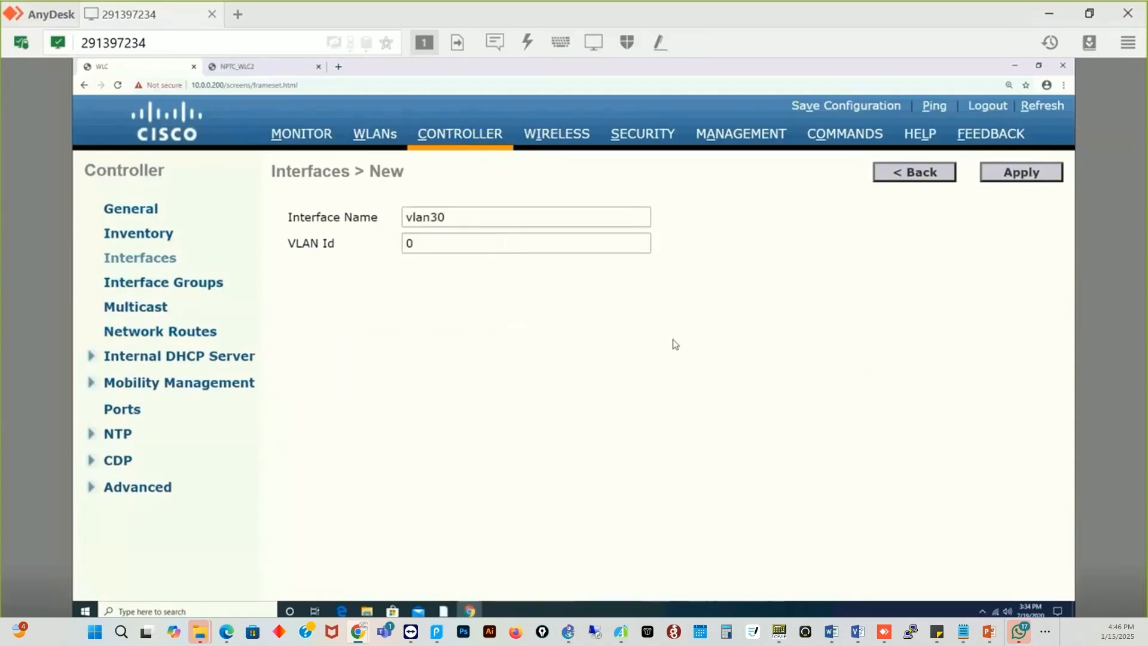
left_click(442, 244)
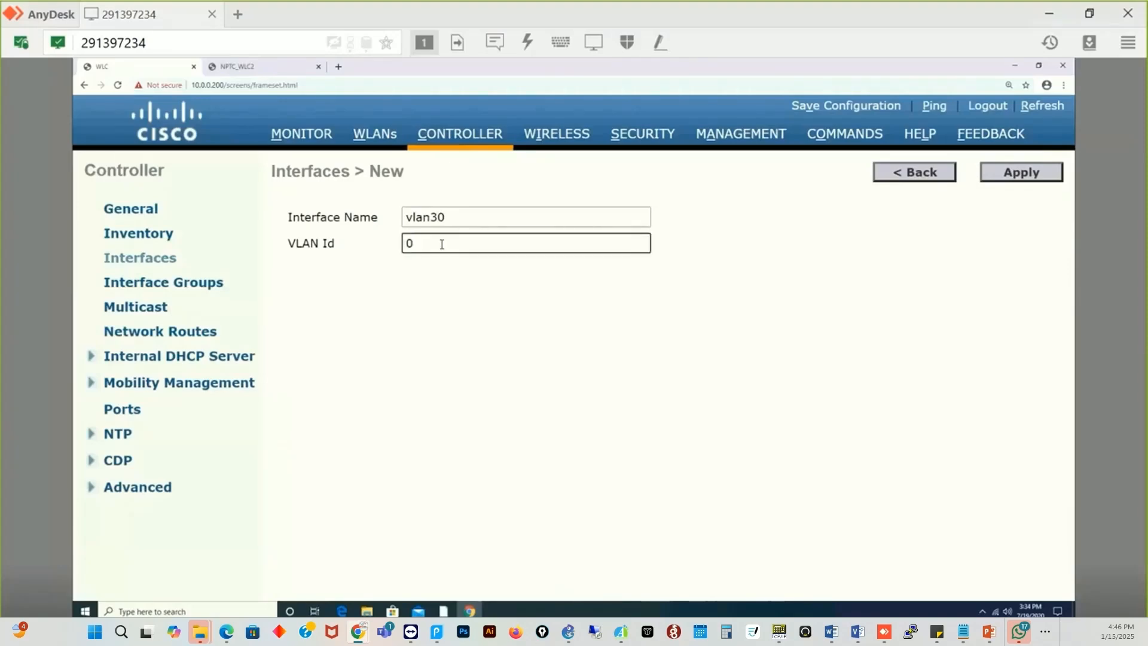
key("BackSpace")
type("30")
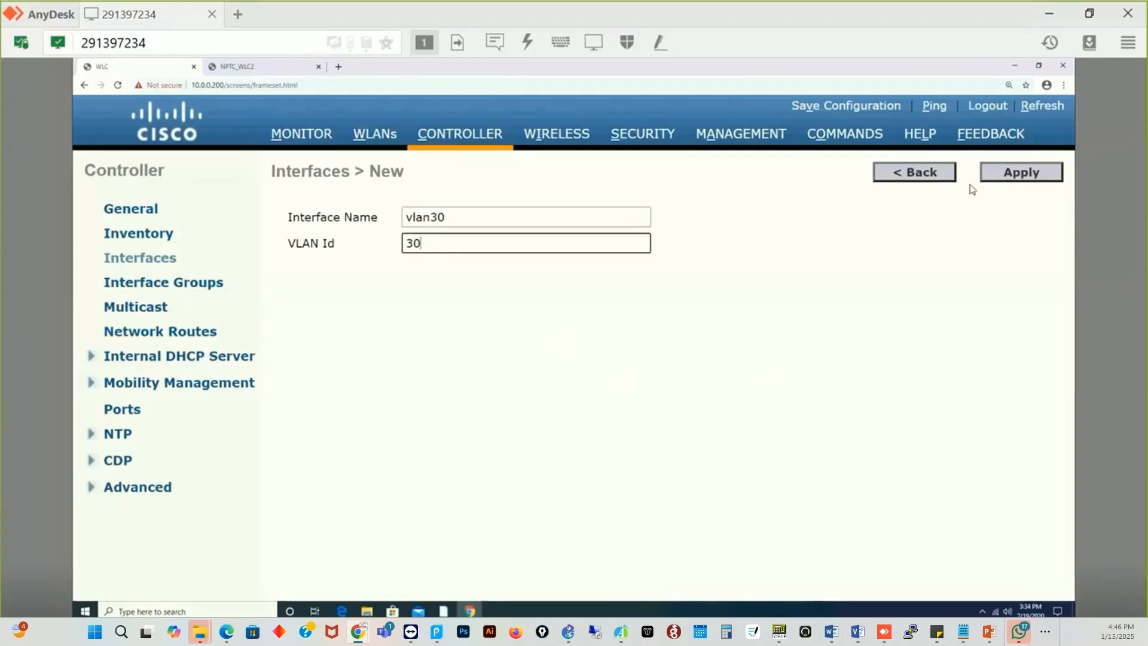
left_click(988, 176)
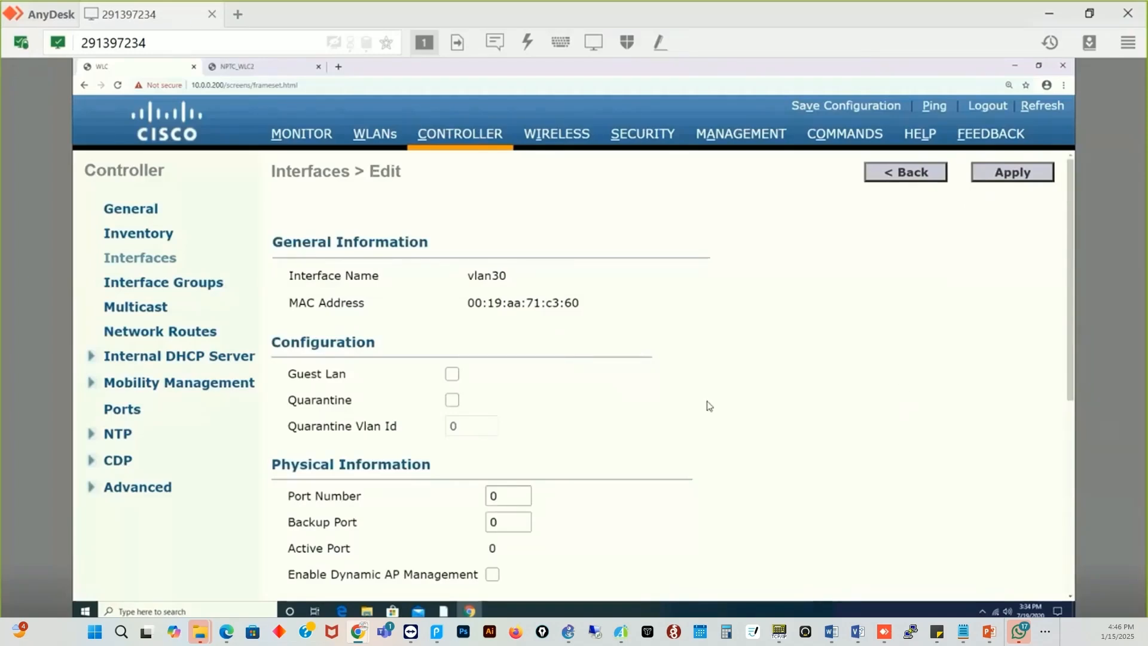
Step: Look through the vlan30 interface's settings and set its physical port number to 1
scroll(709, 404, "down", 2)
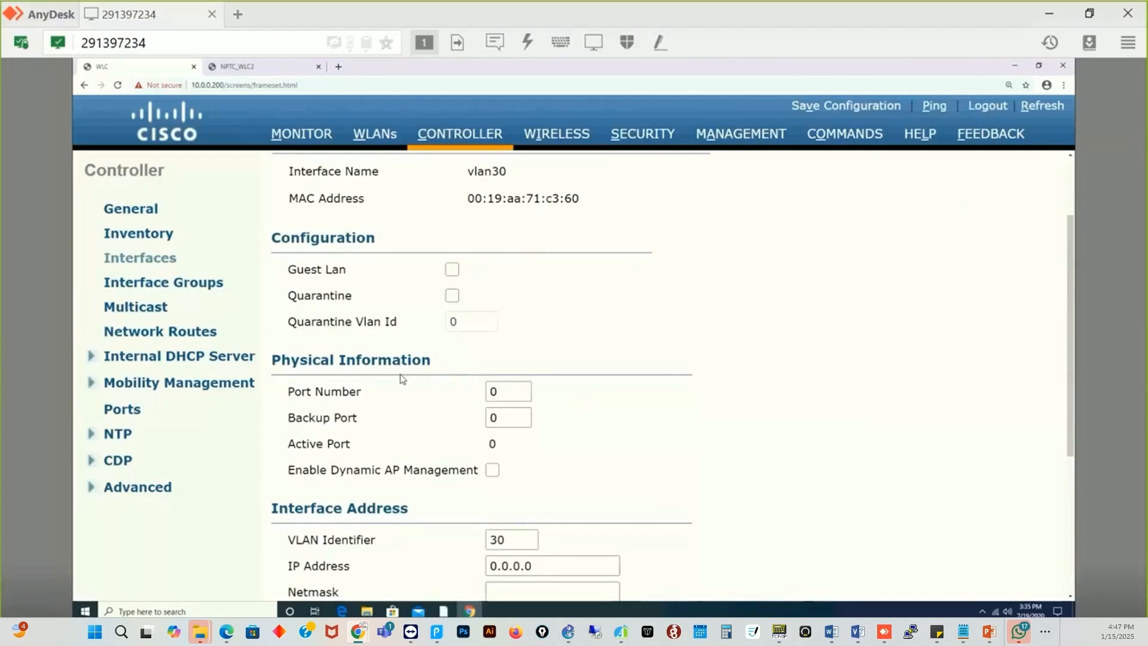
scroll(739, 406, "down", 1)
scroll(739, 406, "down", 2)
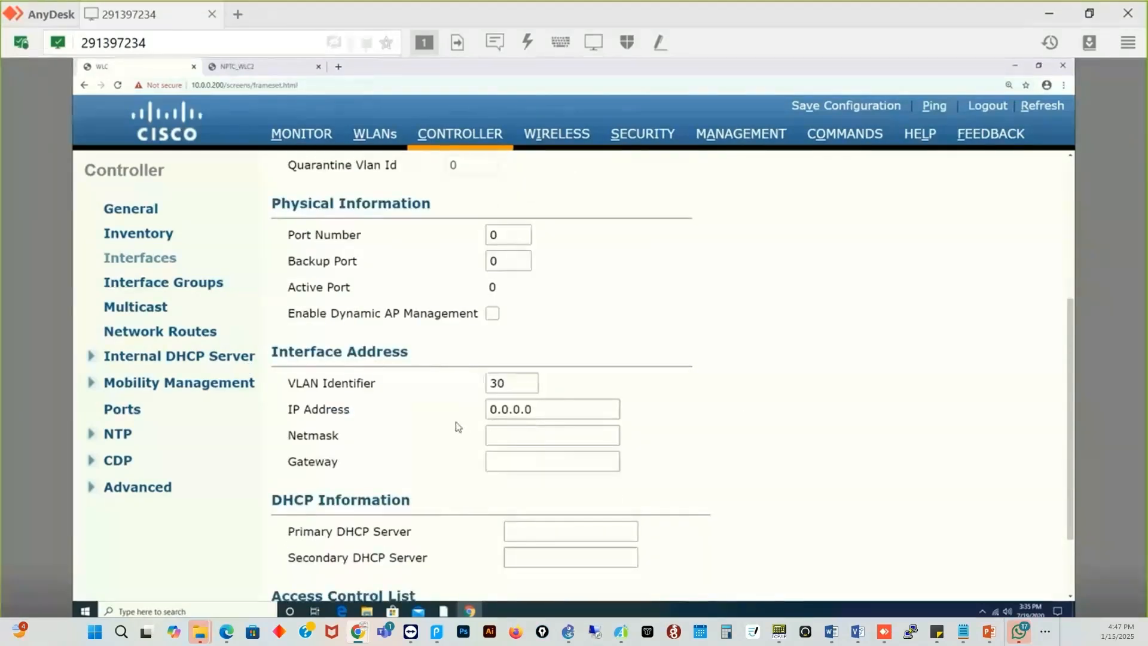
scroll(472, 423, "down", 1)
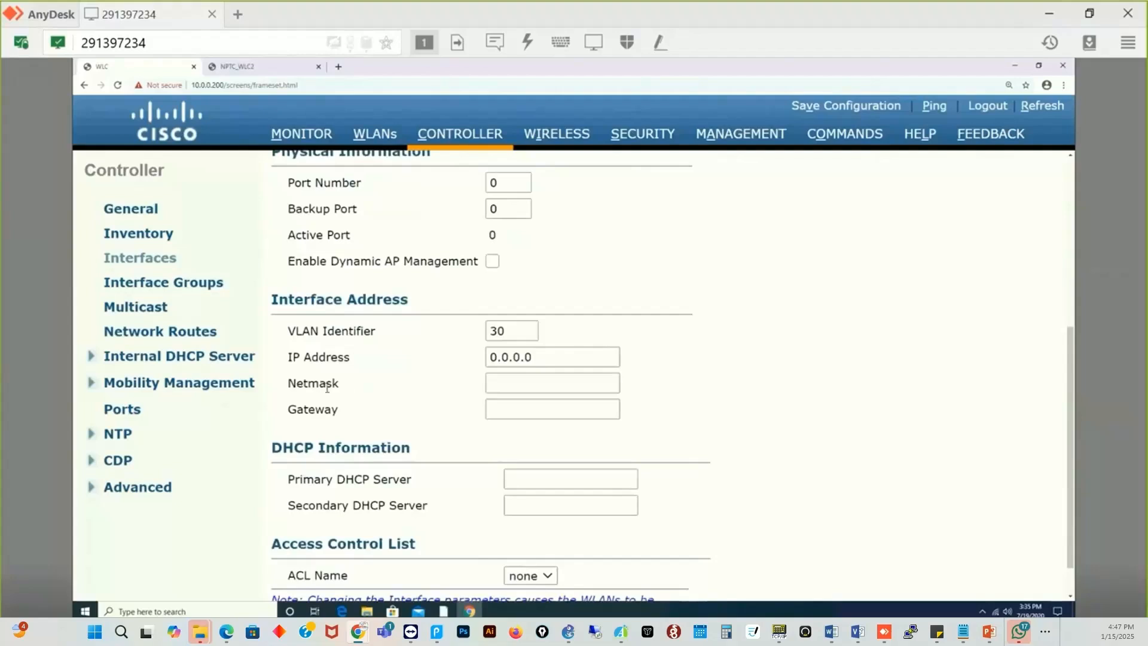
scroll(385, 430, "down", 1)
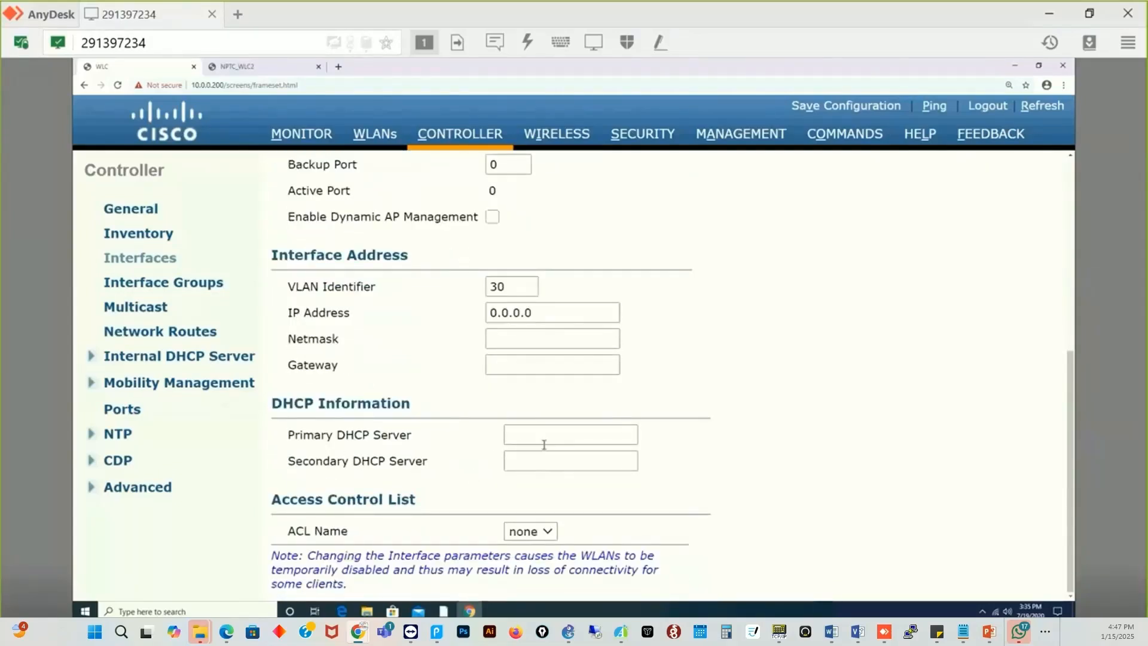
scroll(762, 448, "up", 3)
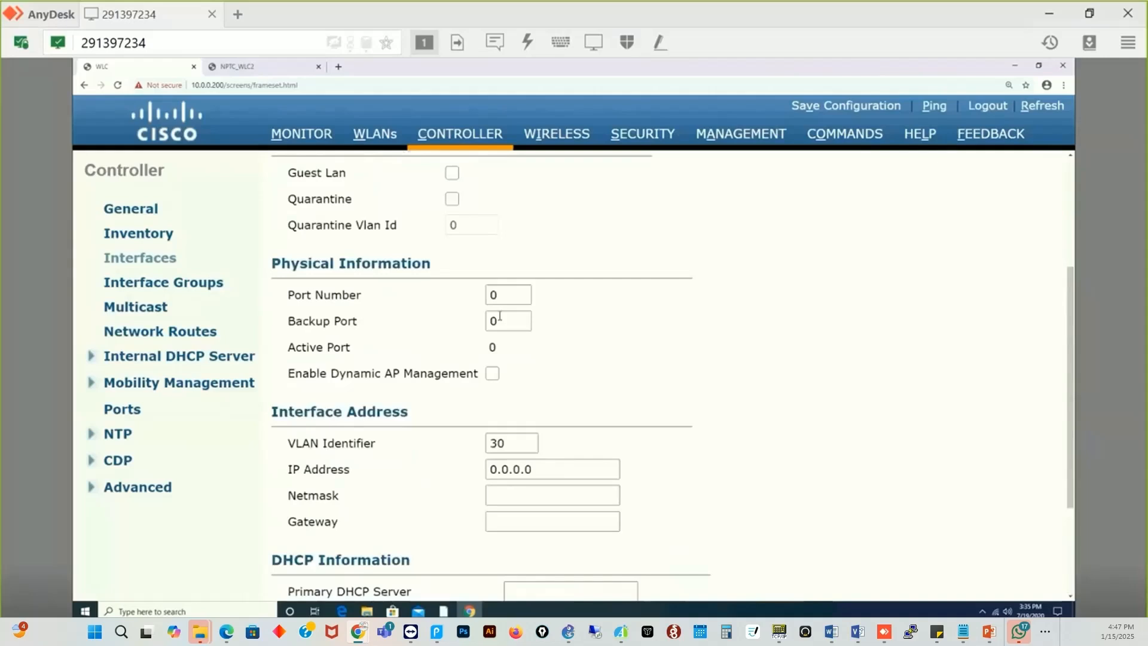
left_click(496, 294)
key("BackSpace")
type("1")
Step: Set the vlan30 interface's IP address to 192.168.30.100 with netmask 255.255.255.0
left_click(549, 466)
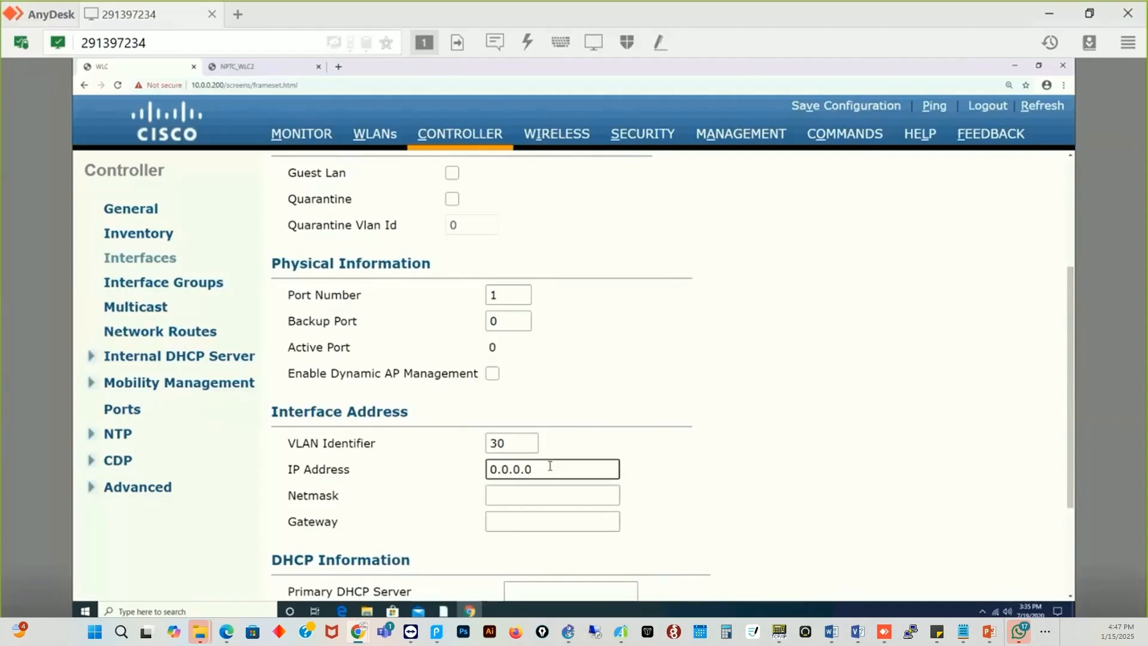
key("BackSpace")
key("BackSpace")
key("BackSpace")
key("BackSpace")
key("BackSpace")
key("BackSpace")
key("BackSpace")
type("192.168.30")
type(".100")
left_click(543, 497)
type("255.255.255.0")
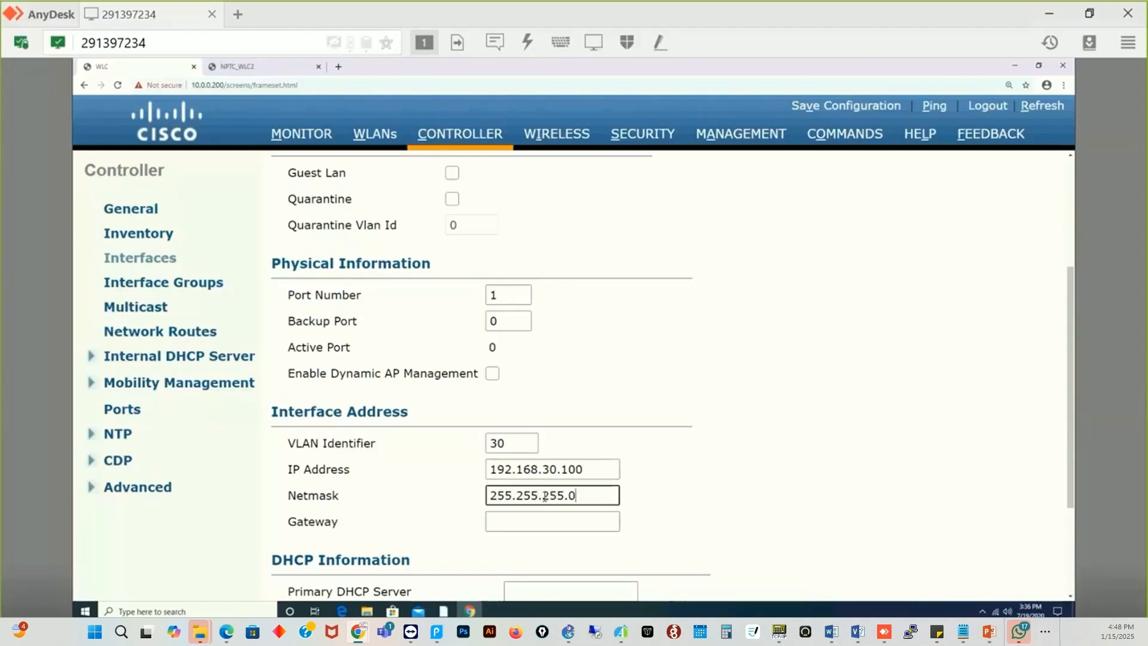
Step: Set both the gateway and the primary DHCP server of the vlan30 interface to 192.168.30.254
left_click(506, 523)
type("19")
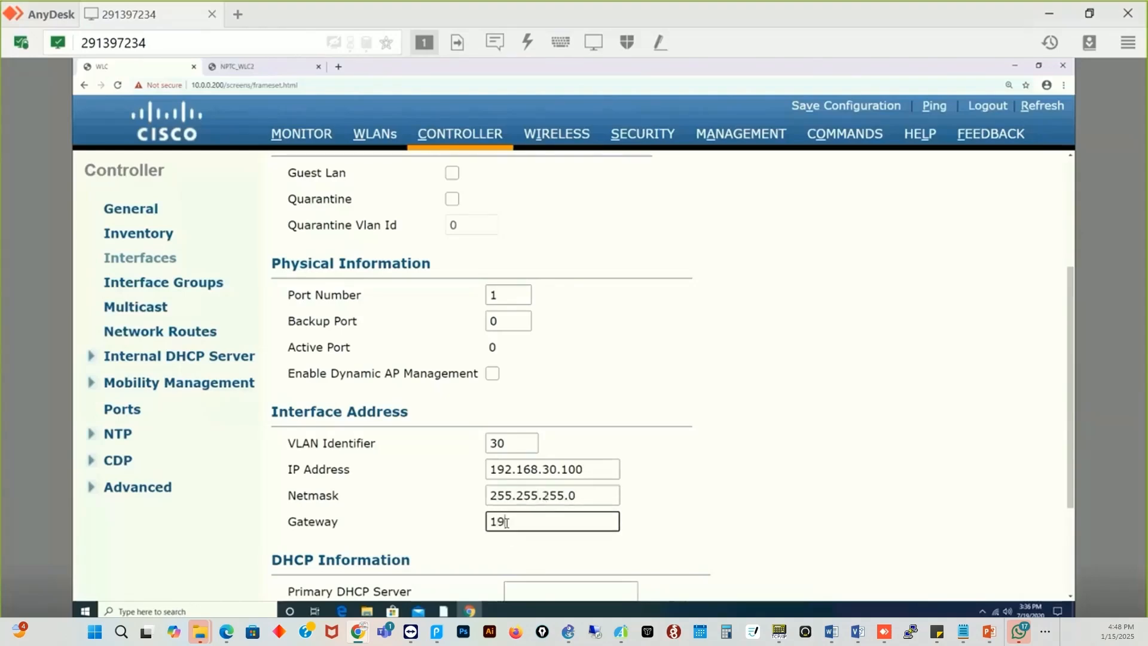
type("2.168.30.254")
scroll(643, 528, "down", 2)
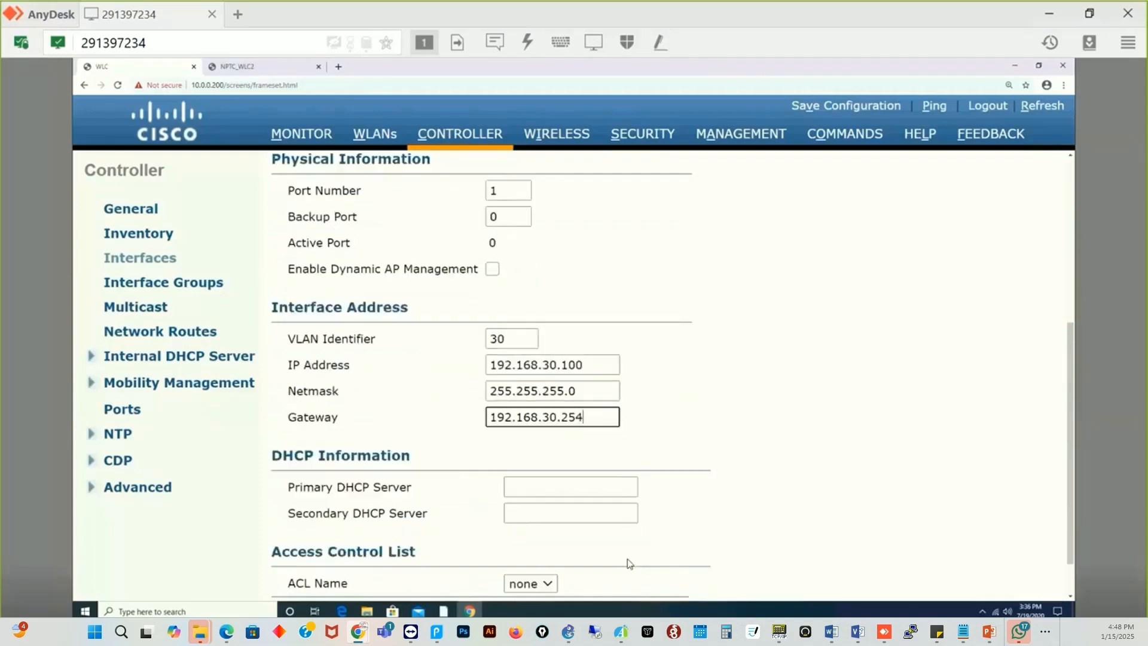
left_click(537, 492)
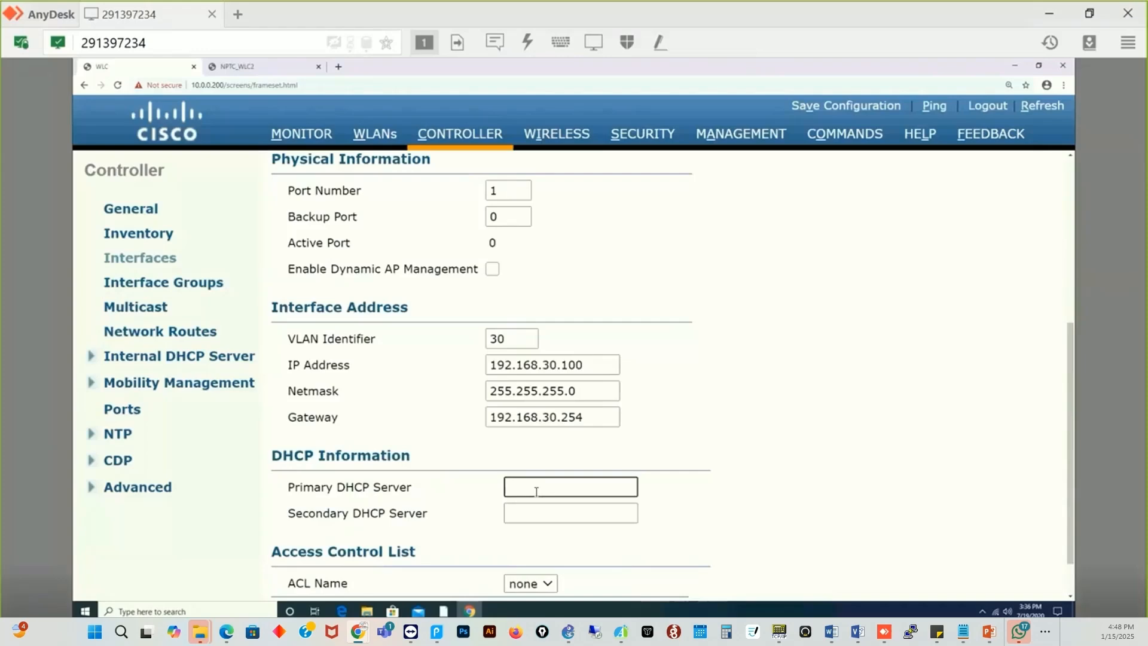
type("192.168.30.")
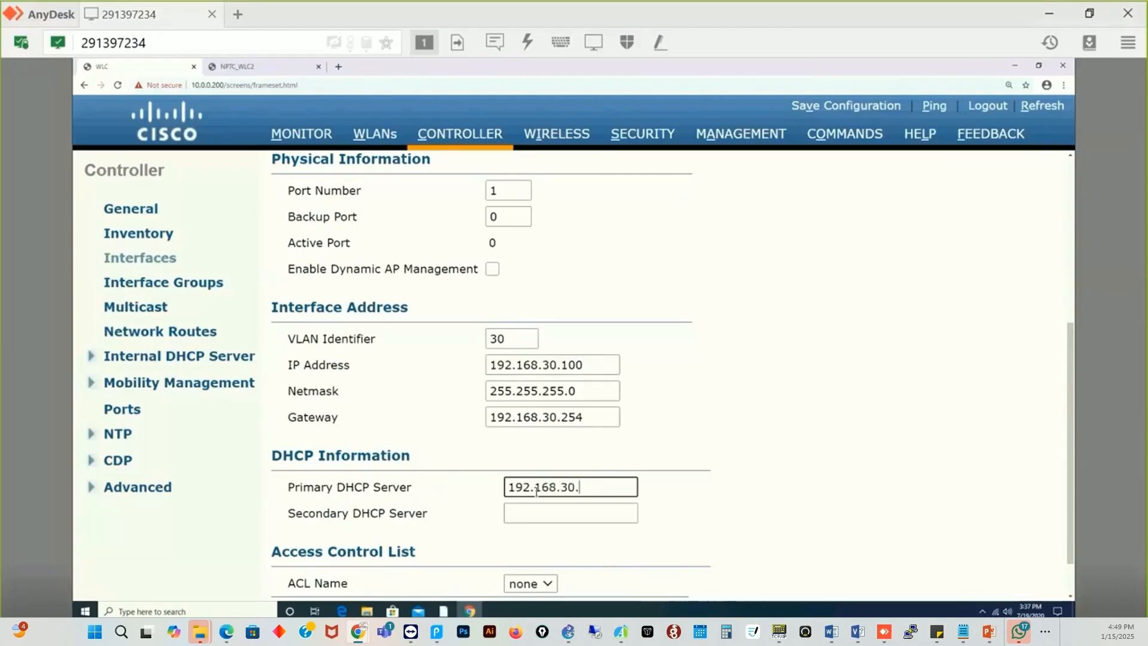
type("254")
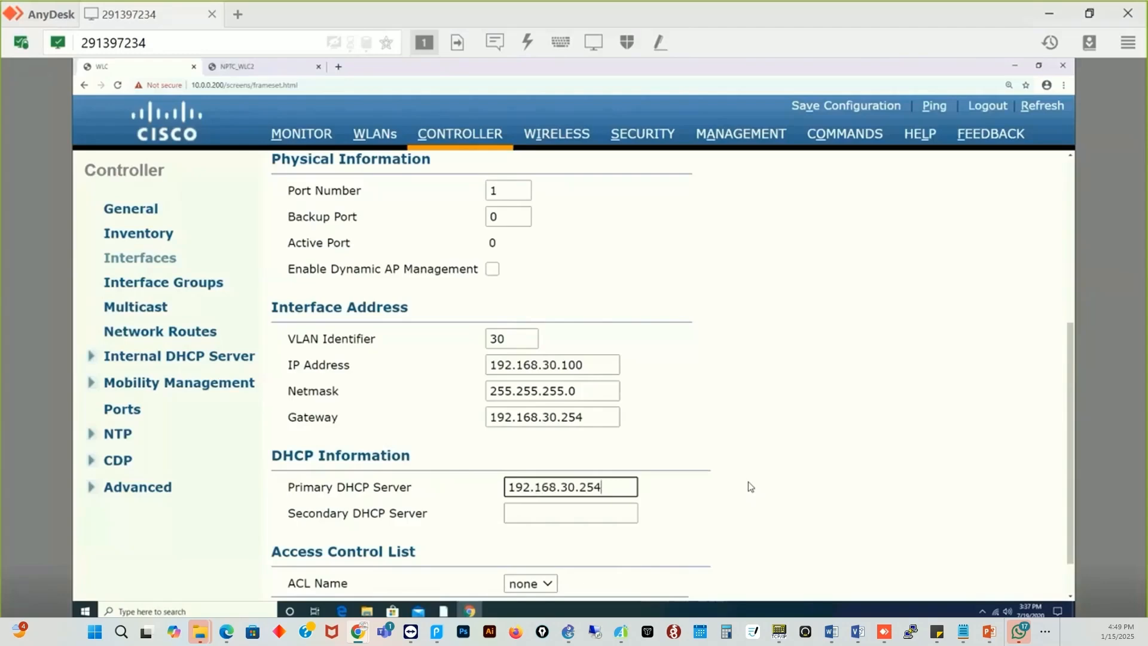
Step: Check the vlan30 interface's address and DHCP settings, and apply them, accepting the temporary WLAN interruption
scroll(749, 486, "down", 1)
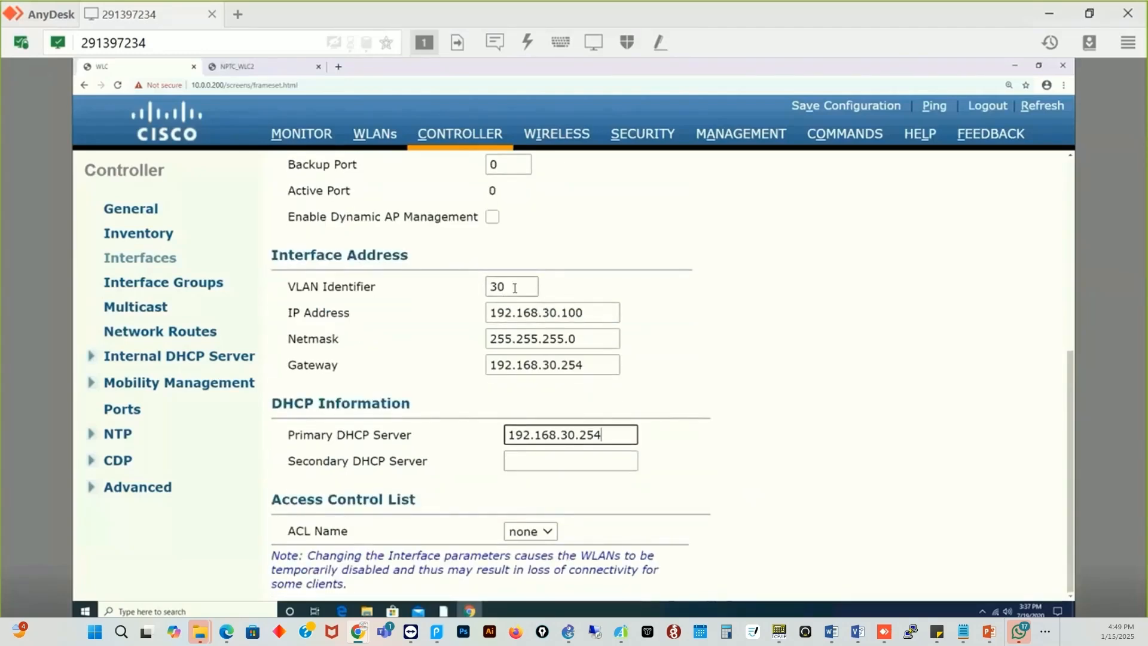
left_click_drag(583, 312, 478, 317)
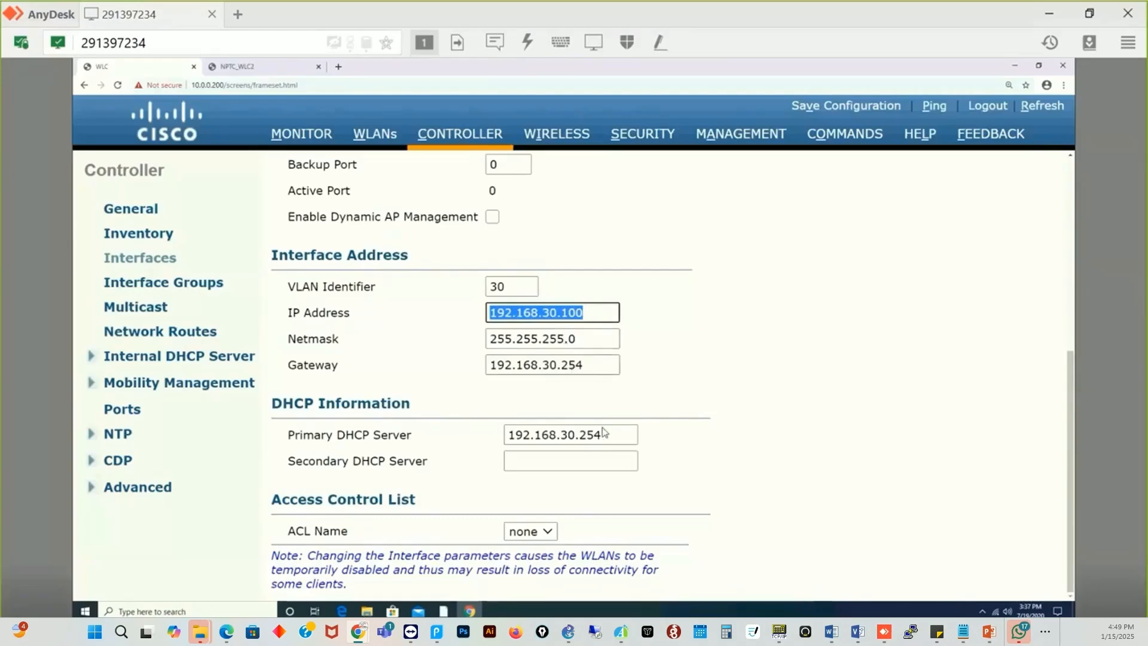
left_click_drag(614, 432, 496, 430)
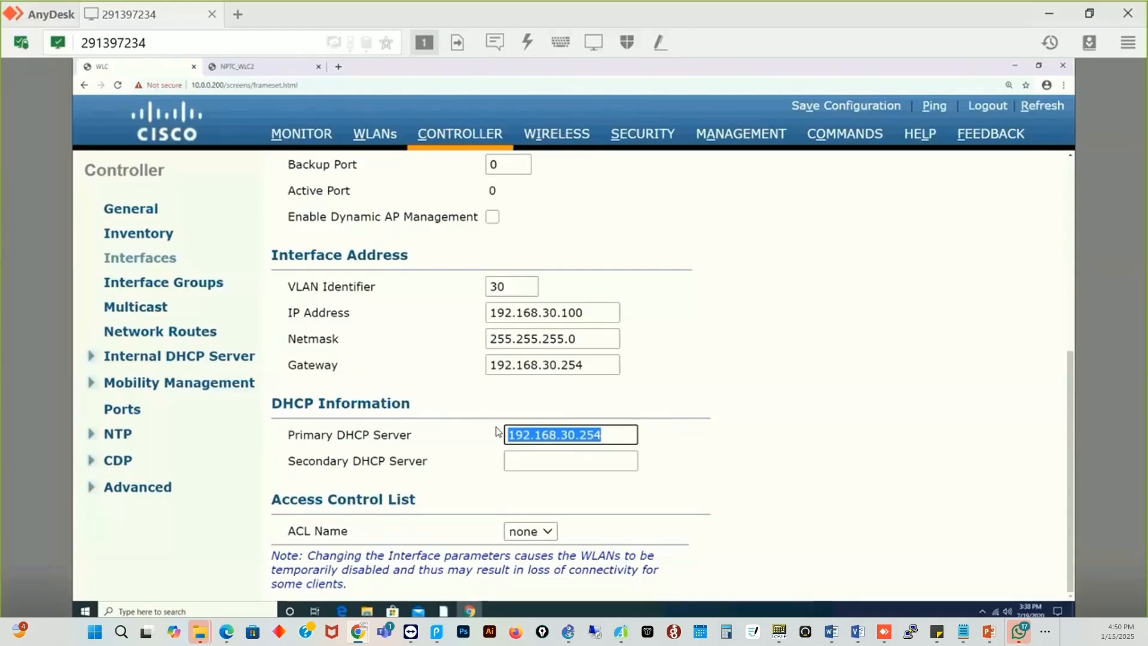
scroll(813, 425, "up", 1)
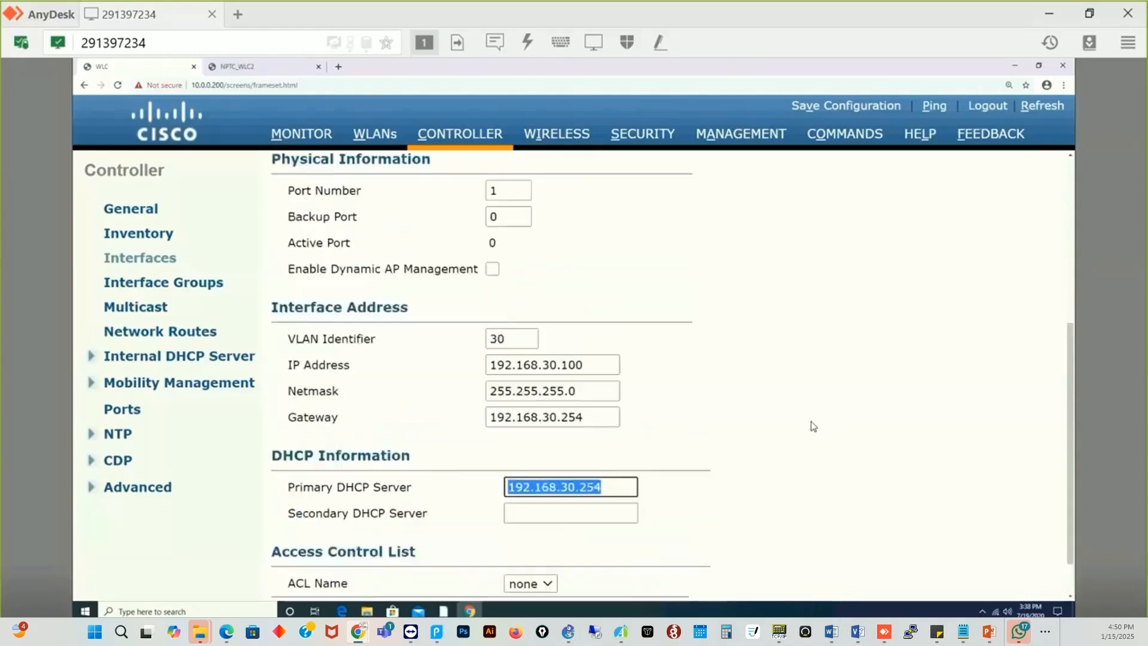
scroll(812, 426, "up", 5)
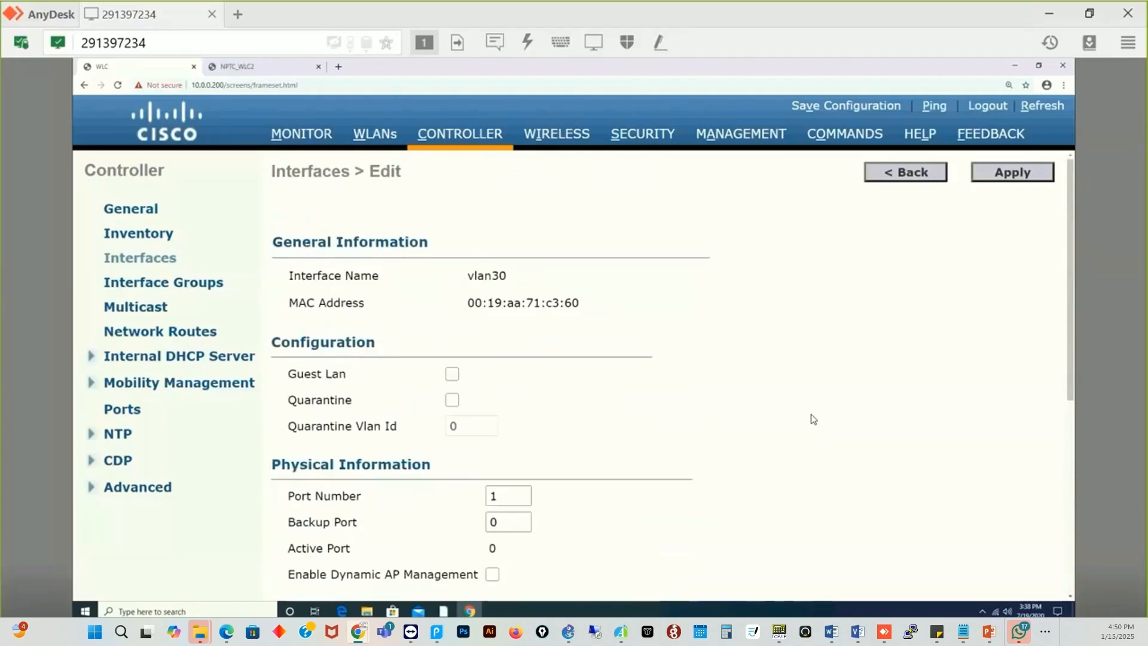
left_click(1011, 179)
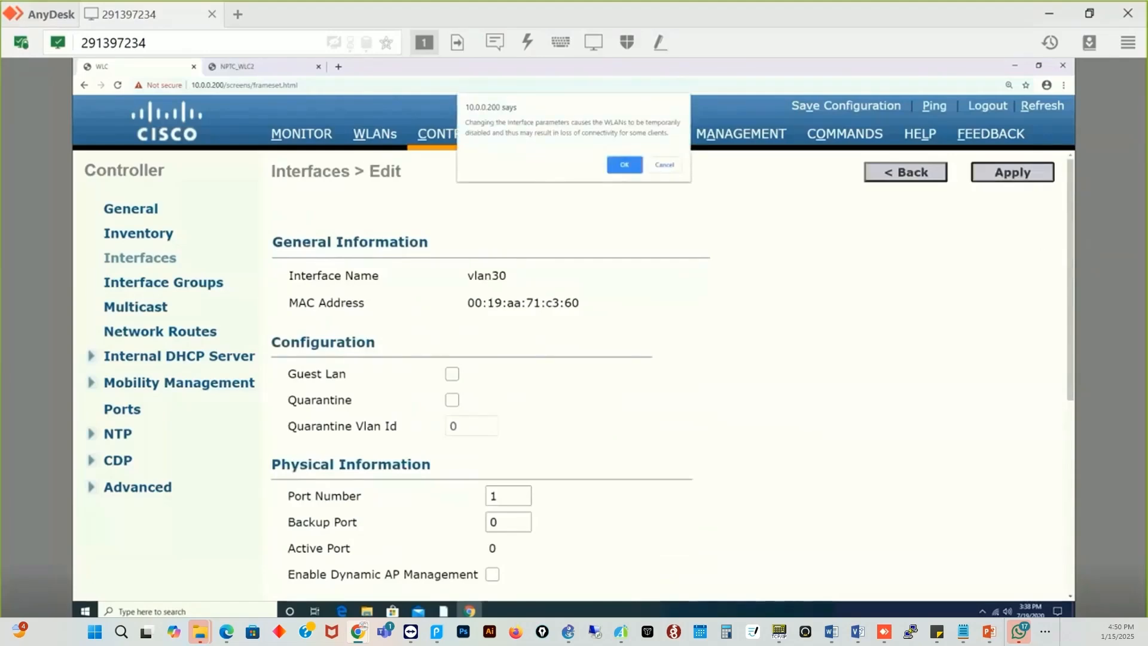
left_click(622, 166)
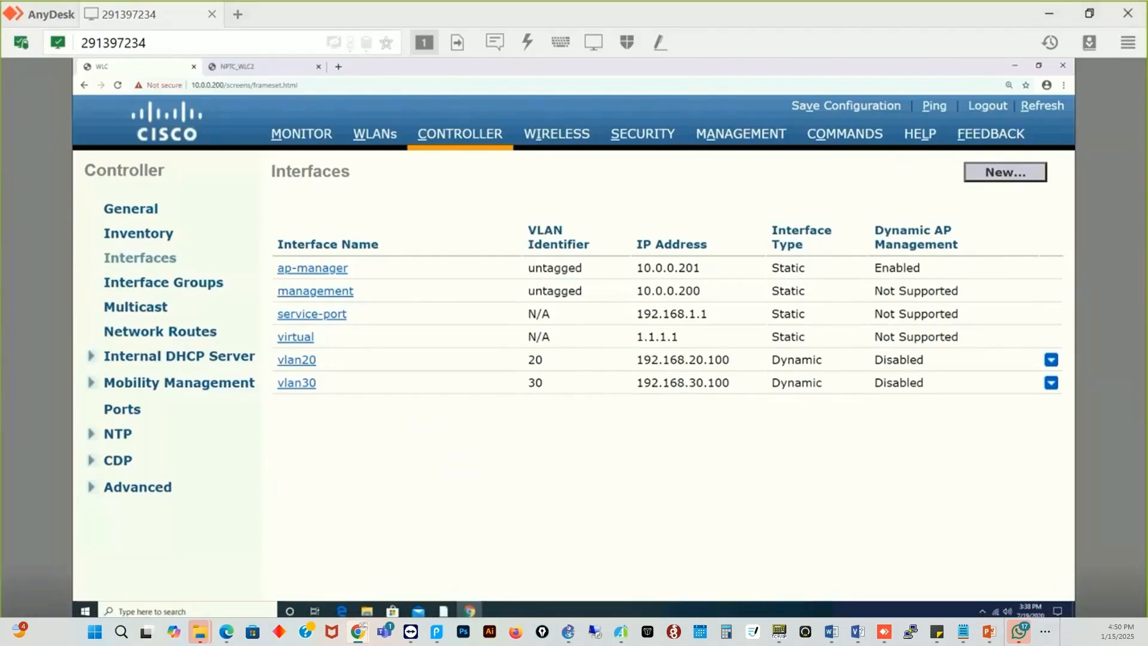
Step: Create a new WLAN with profile name vlan30, SSID netpro2 and ID 3
left_click(368, 135)
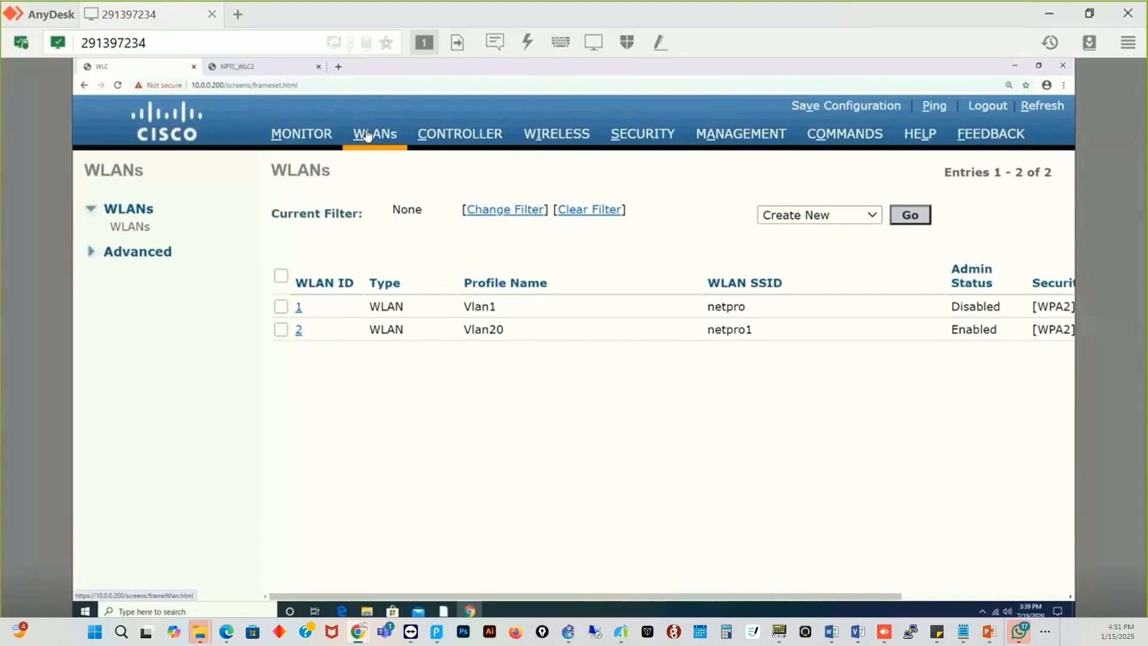
left_click(910, 215)
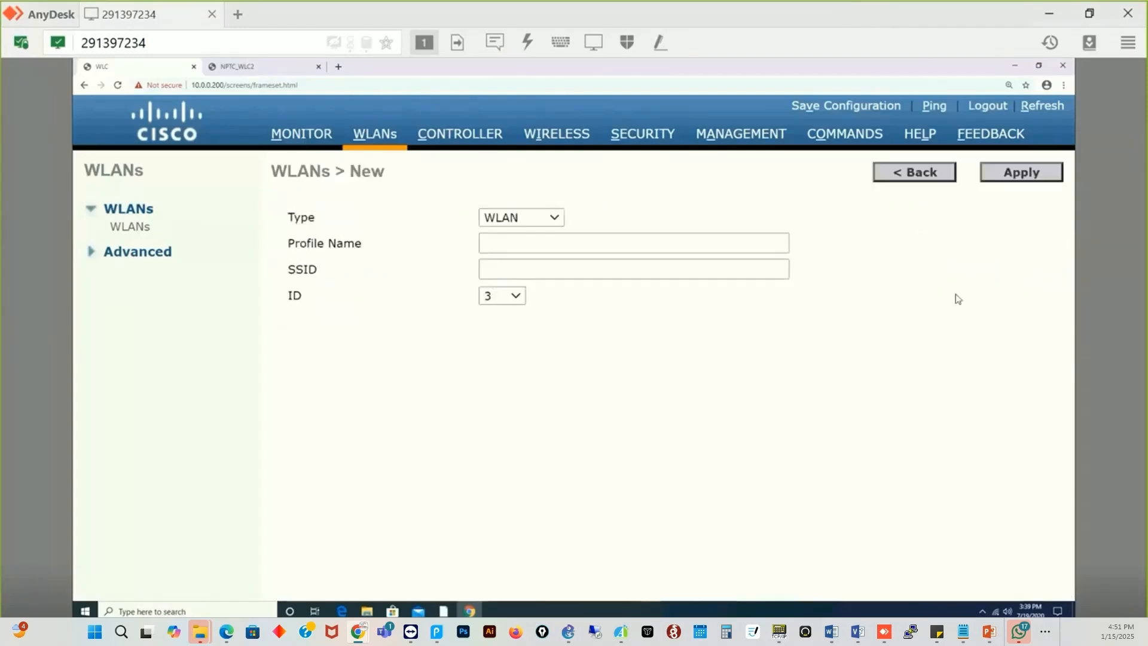
left_click(563, 242)
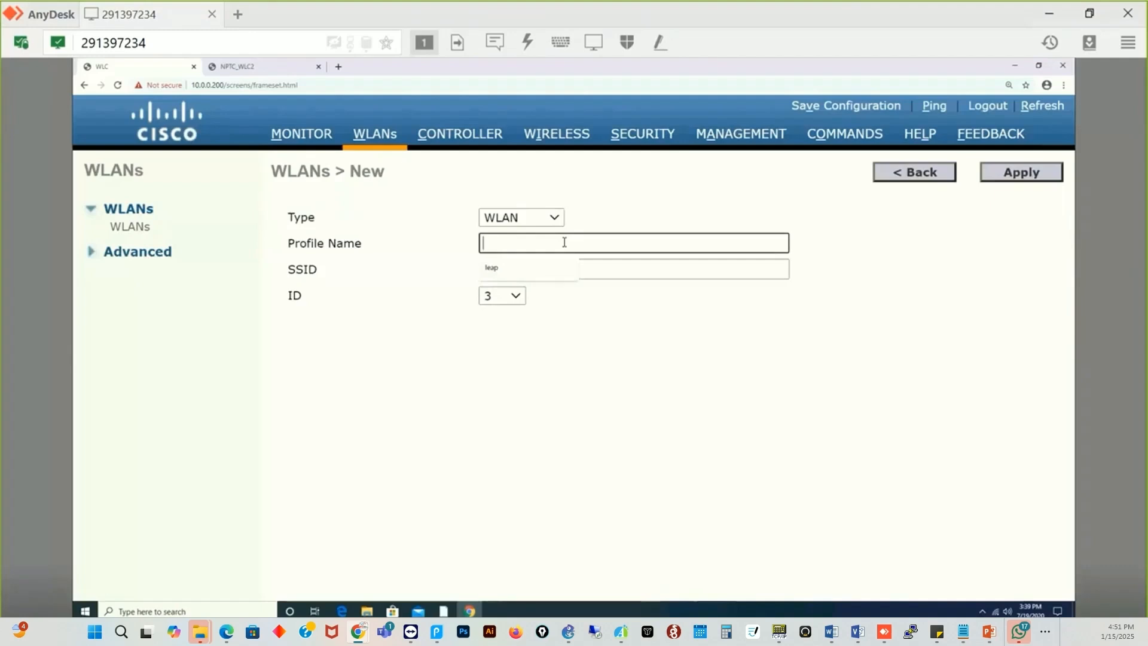
type("vlan")
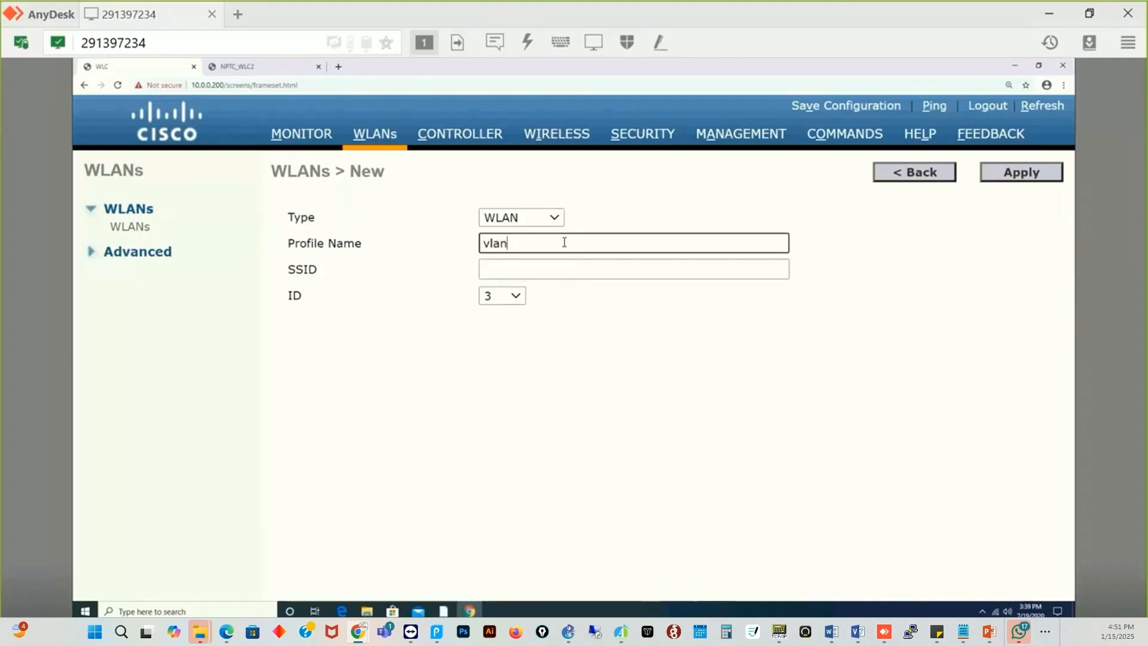
type("30")
left_click(546, 271)
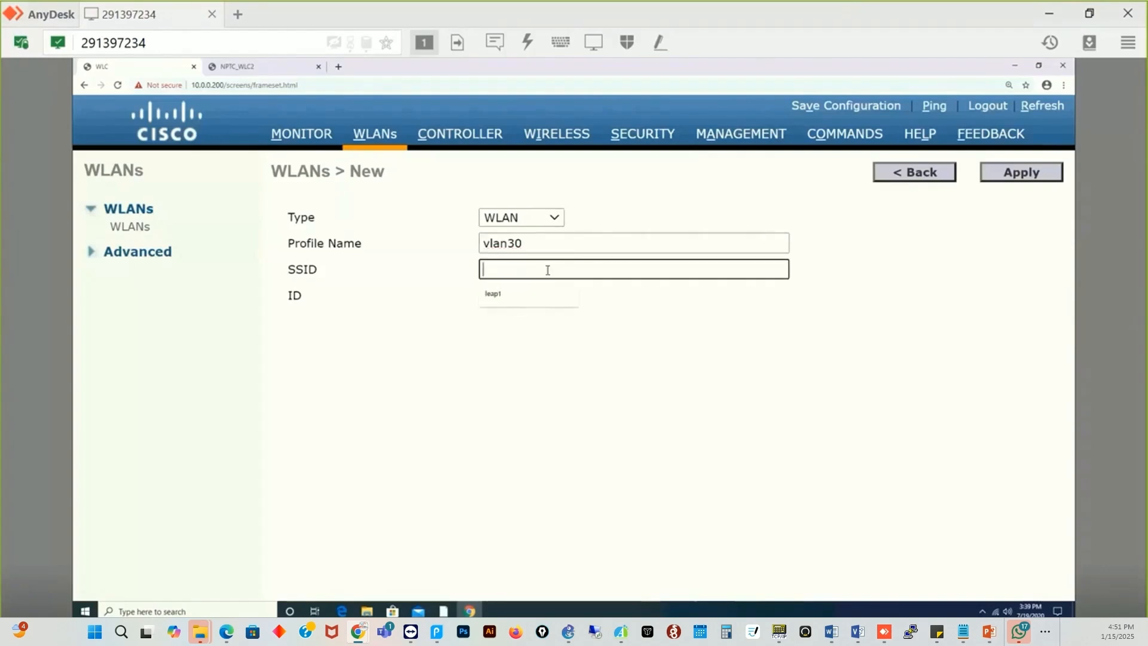
type("netp")
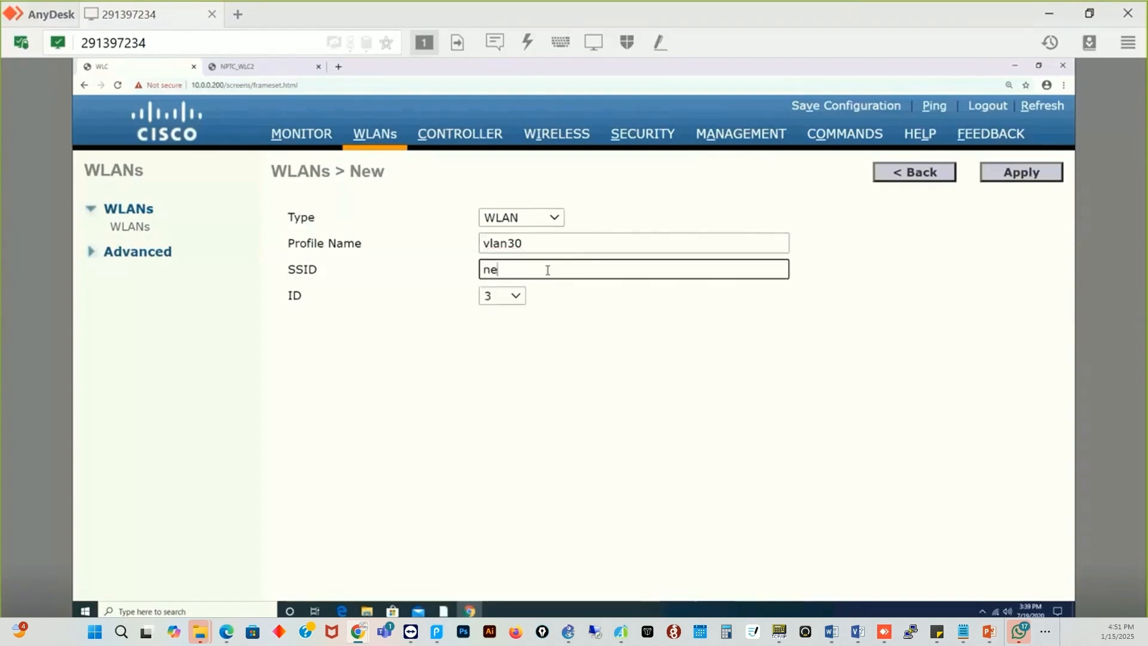
type("2")
left_click(1028, 173)
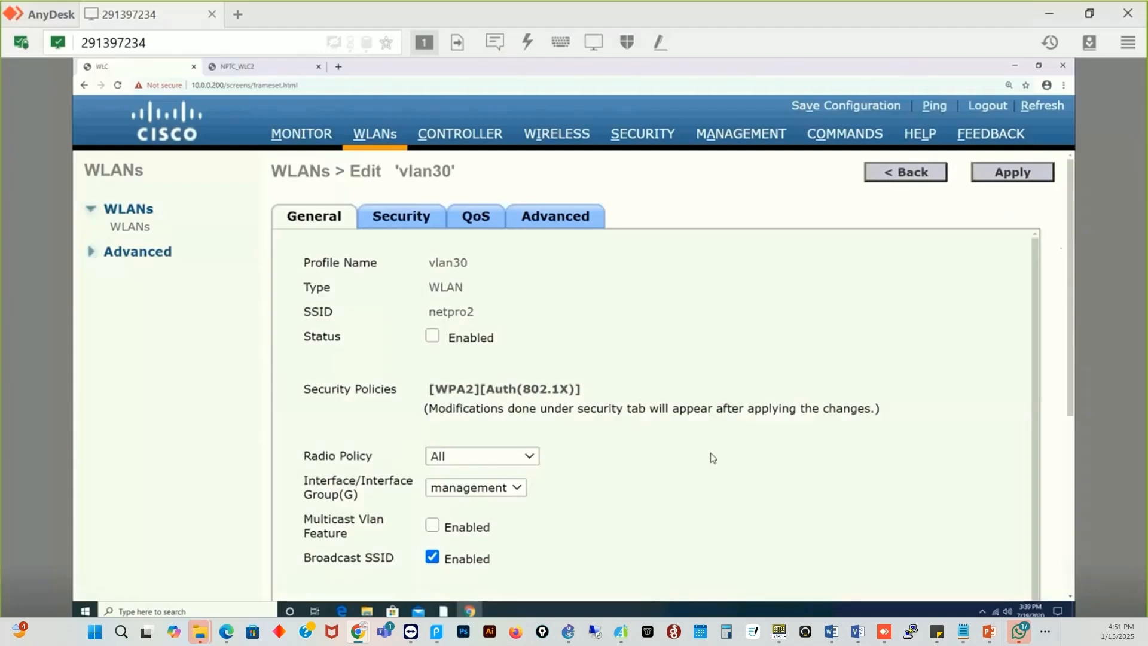
Step: Enable the vlan30 WLAN's status and set its radio policy to 802.11a only
scroll(712, 457, "down", 1)
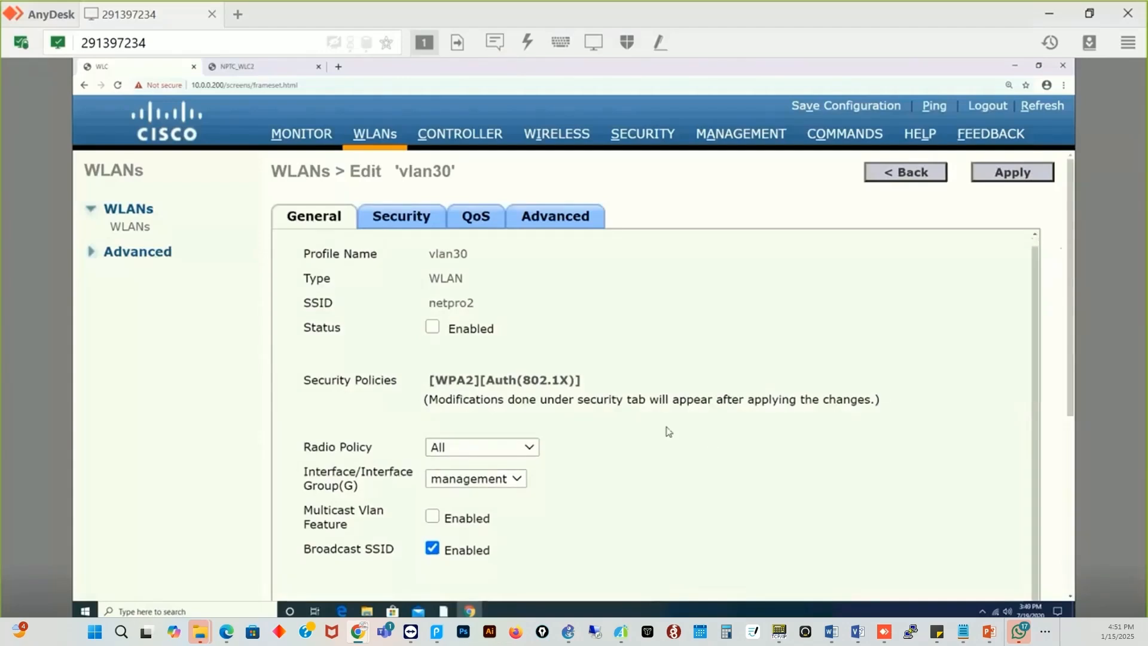
left_click(433, 326)
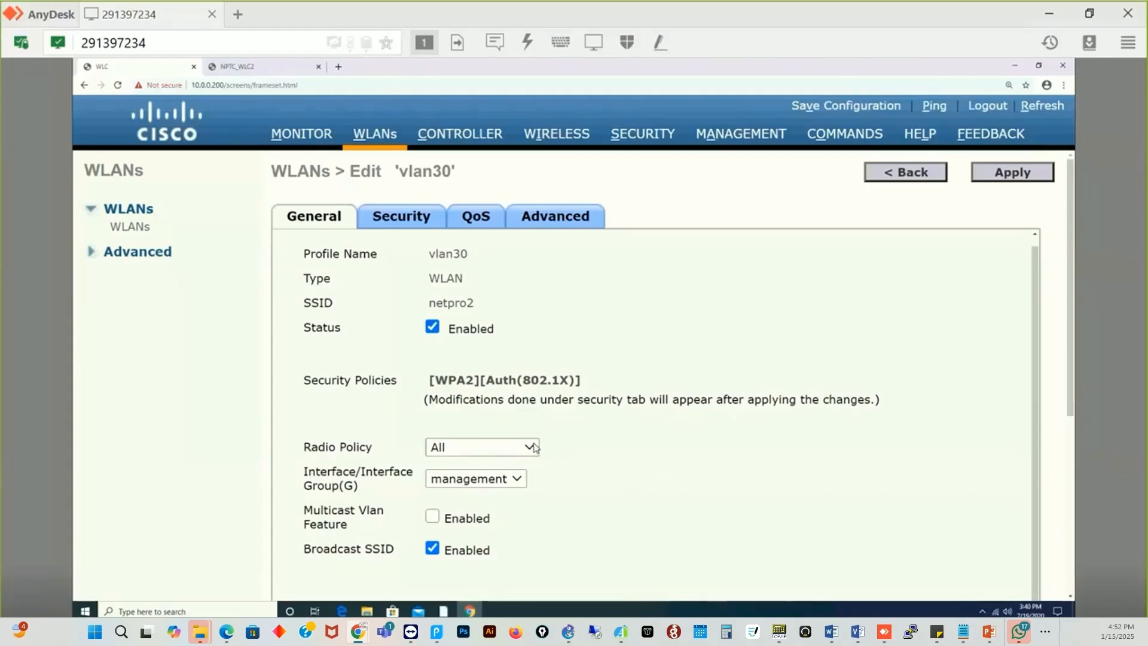
left_click(536, 447)
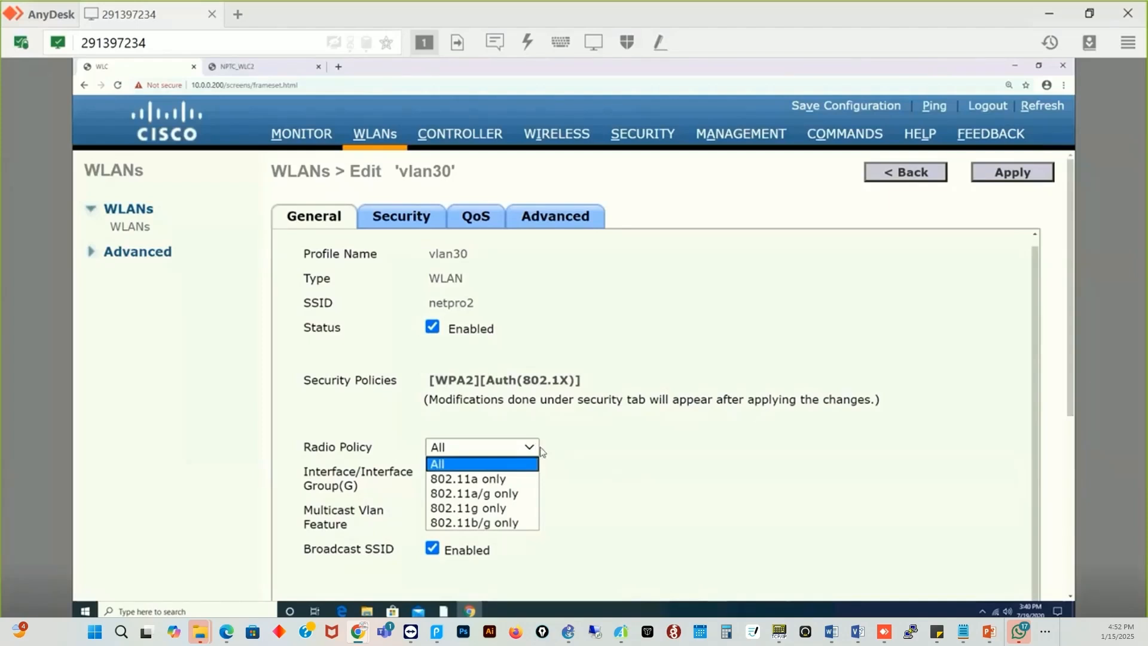
left_click(512, 481)
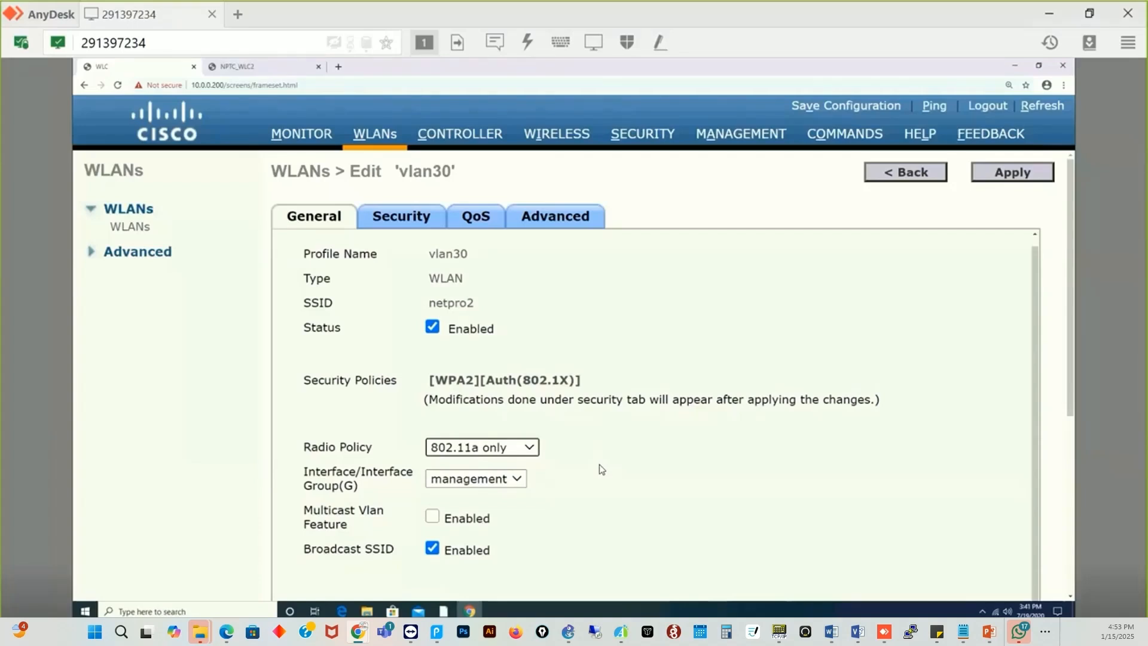
Step: Review the WLAN's radio policy options, reselecting 802.11a only and switching the policy to All
left_click(529, 448)
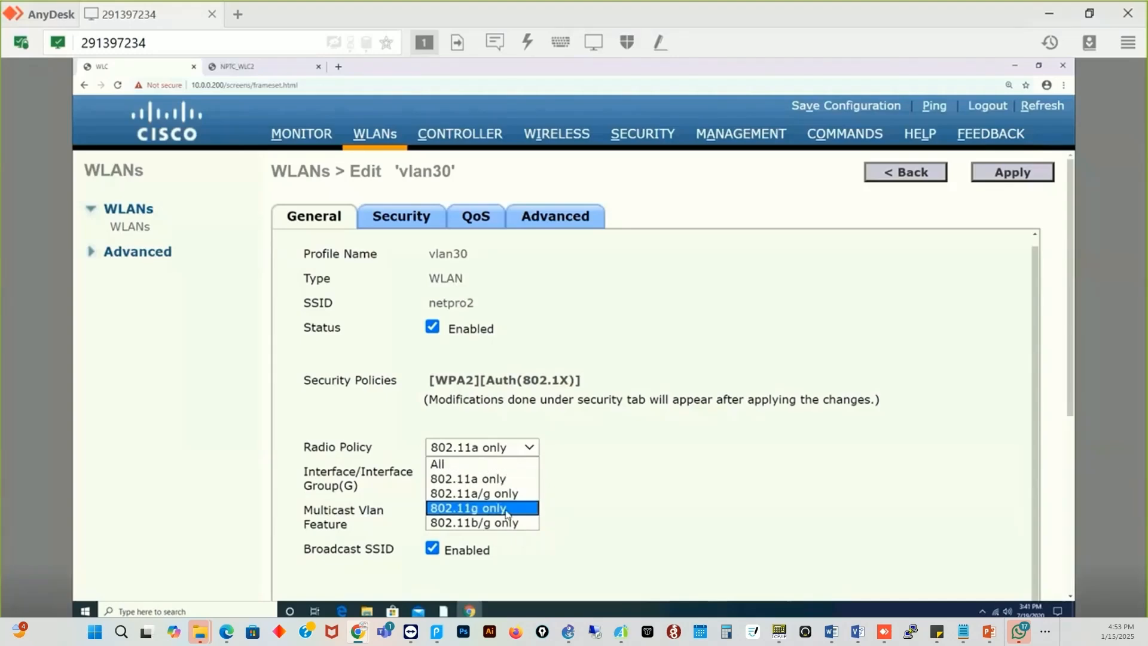
left_click(511, 479)
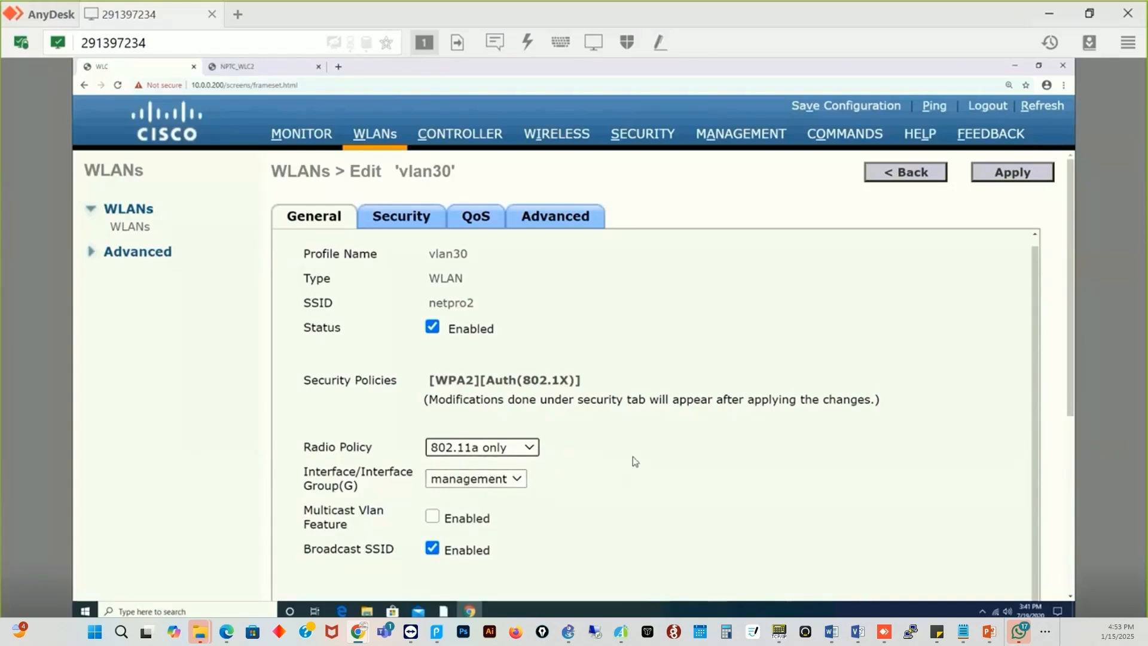
left_click(533, 450)
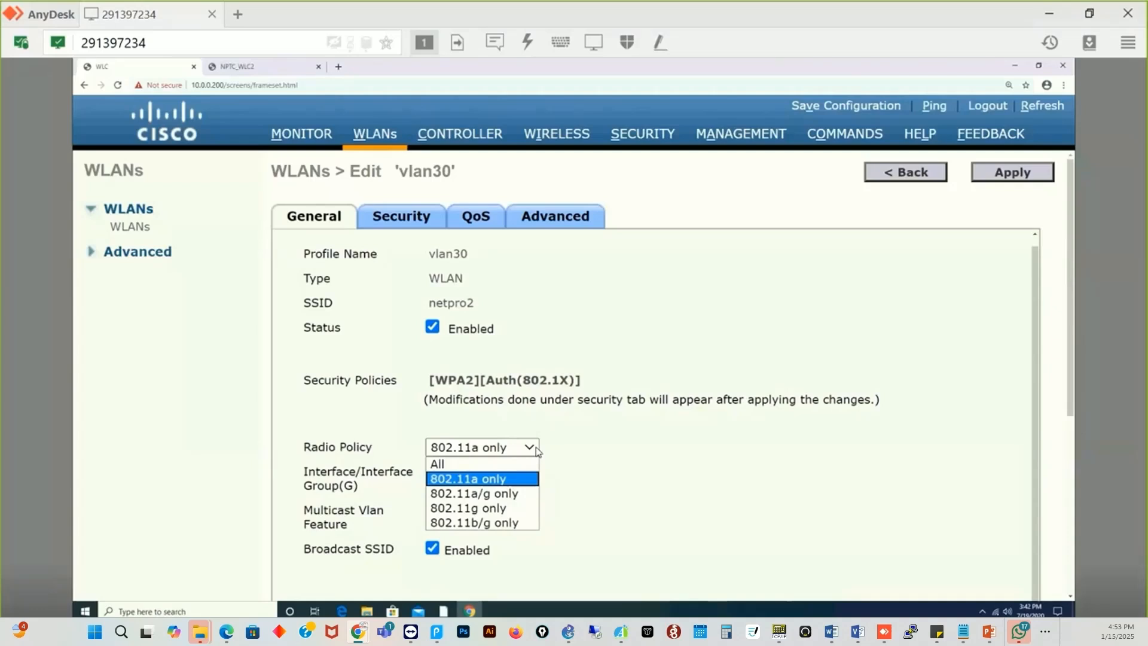
left_click(510, 479)
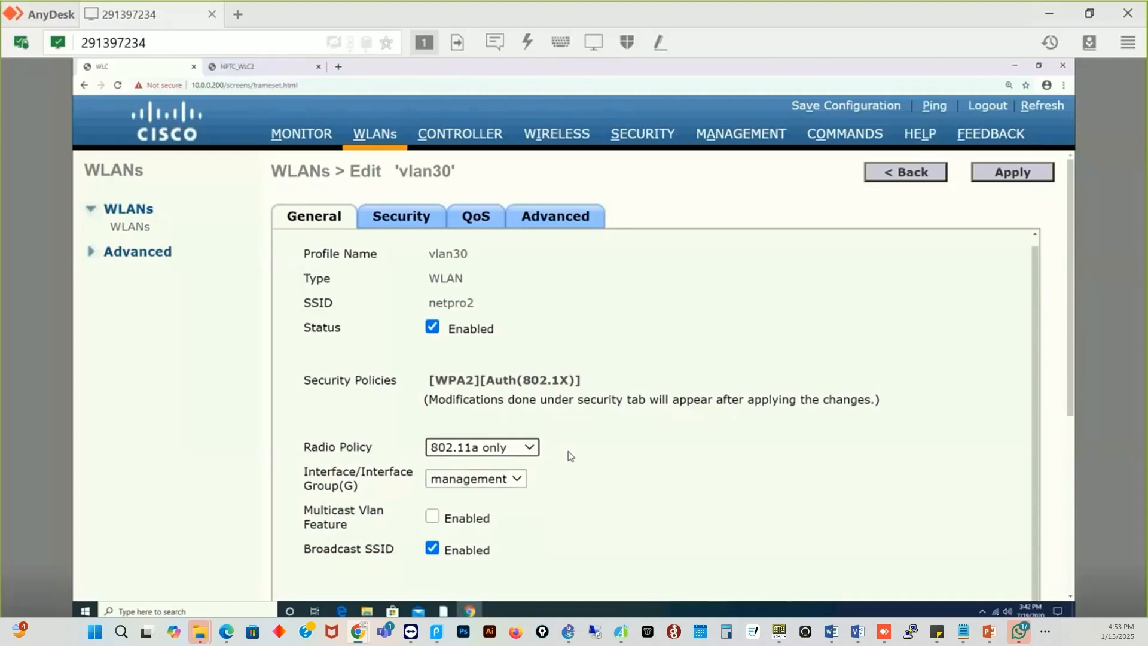
left_click(529, 452)
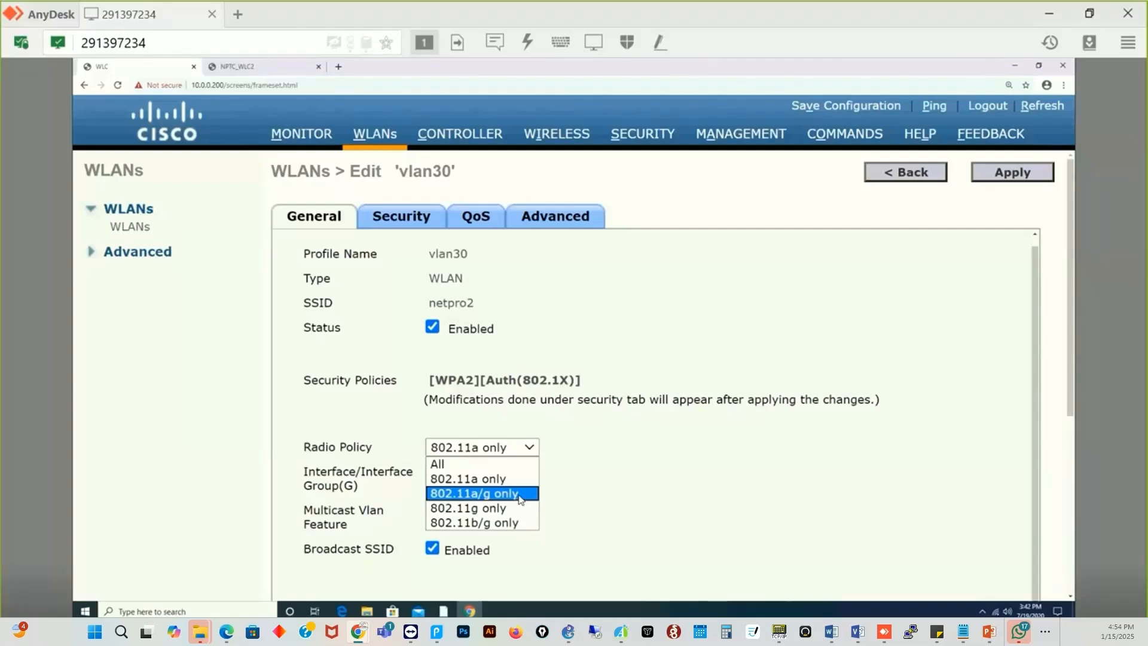
left_click(503, 464)
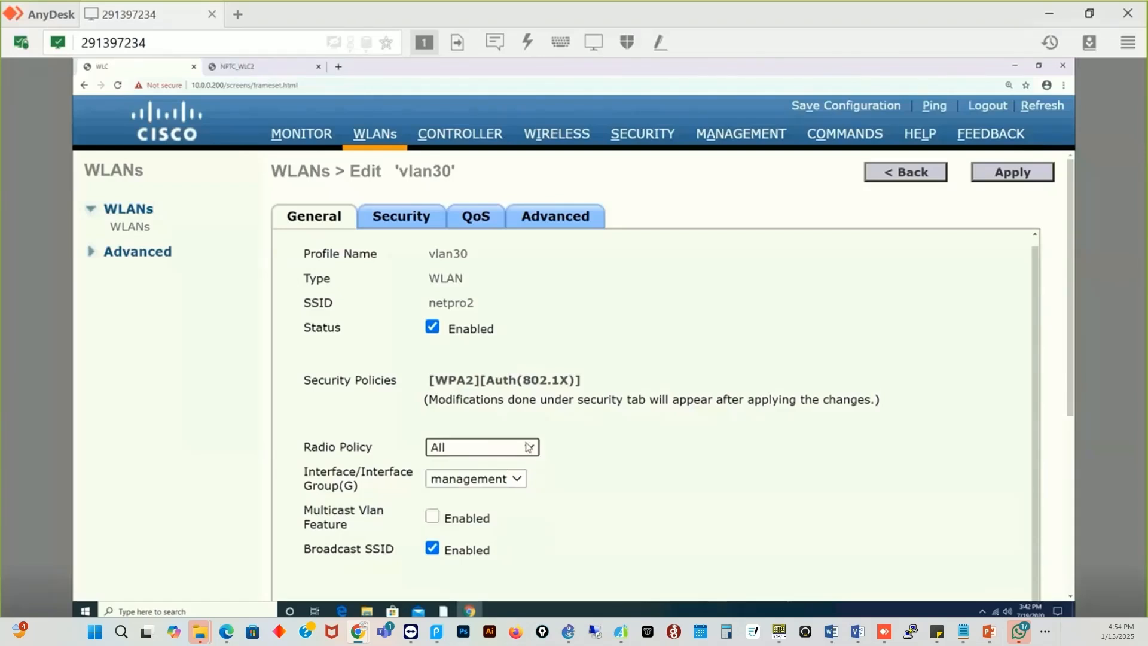
Step: Set the WLAN's radio policy to 802.11a only and assign it to the vlan30 interface
left_click(528, 450)
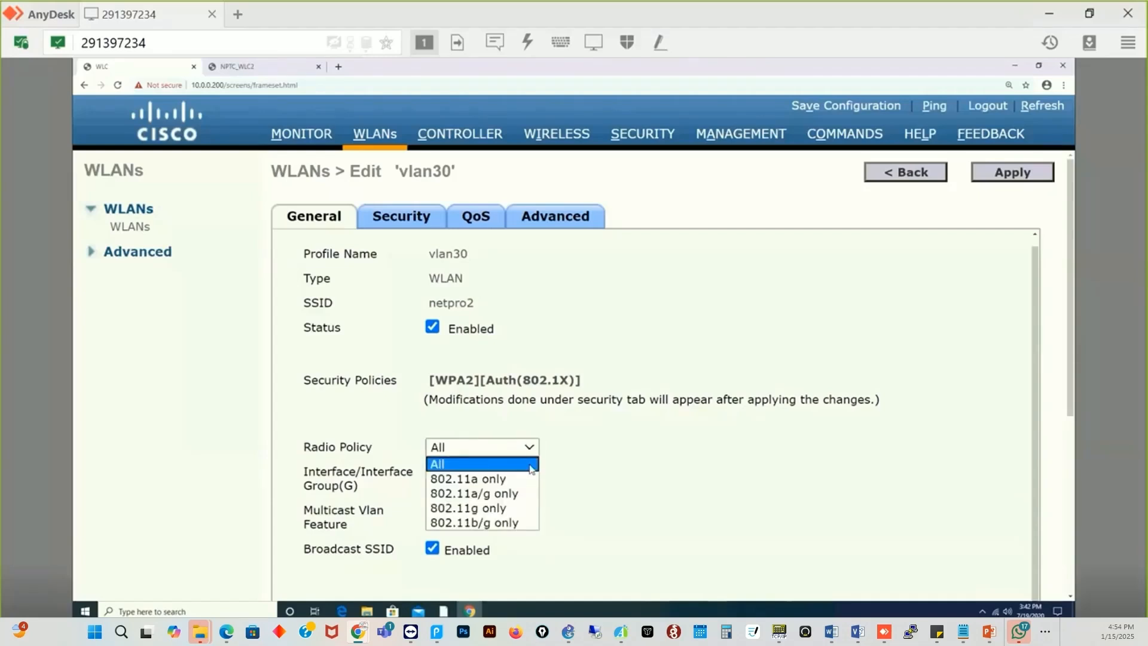
left_click(520, 478)
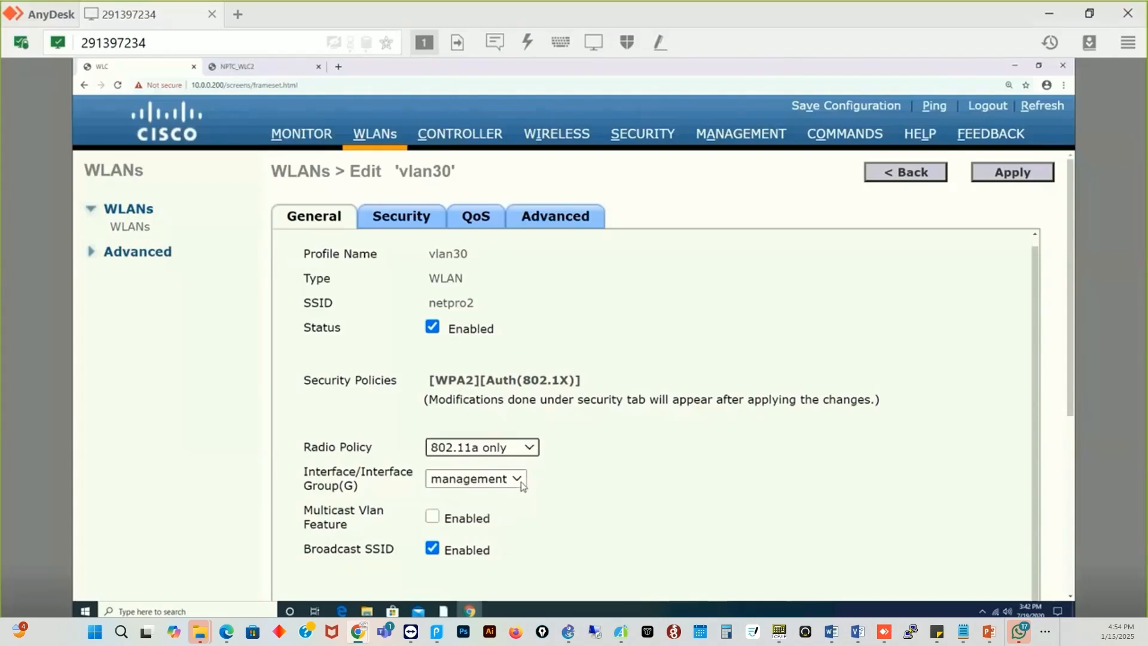
left_click(522, 483)
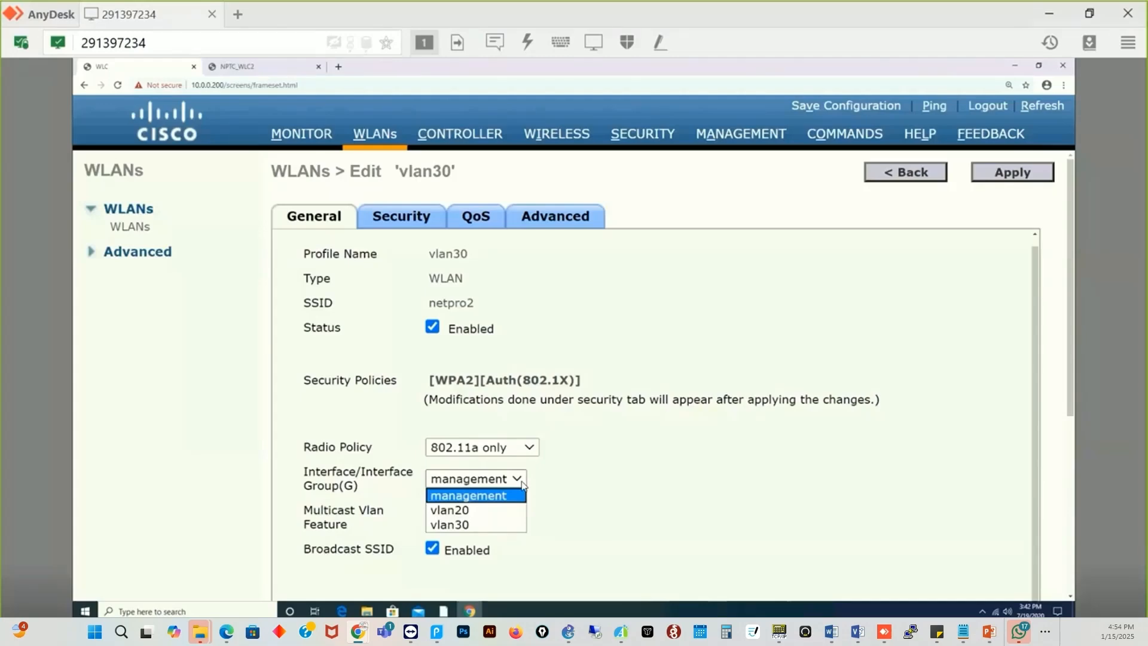
left_click(475, 524)
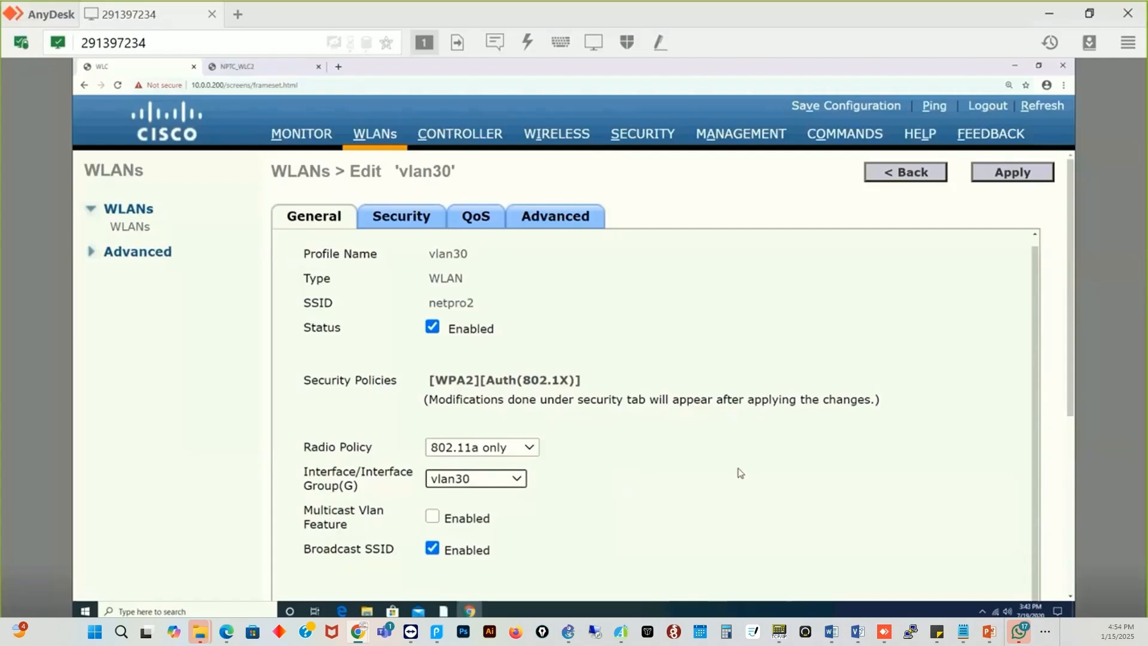
Step: Examine the vlan30 WLAN's general settings and its Layer 2, Layer 3 and AAA server security settings
scroll(738, 472, "down", 1)
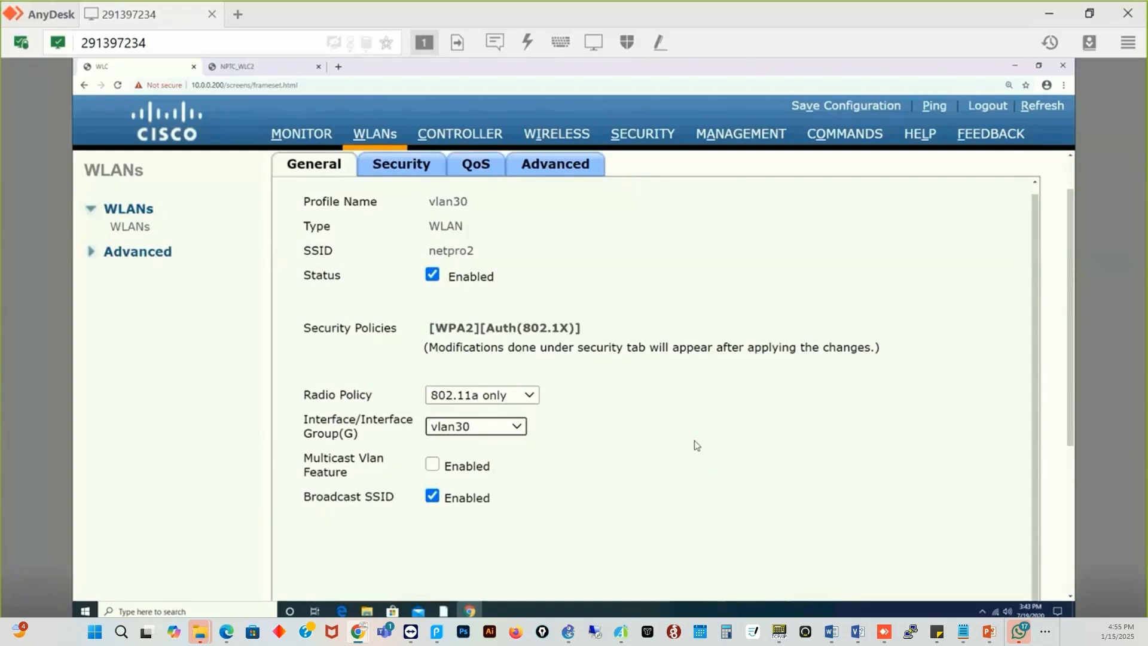
scroll(712, 444, "up", 2)
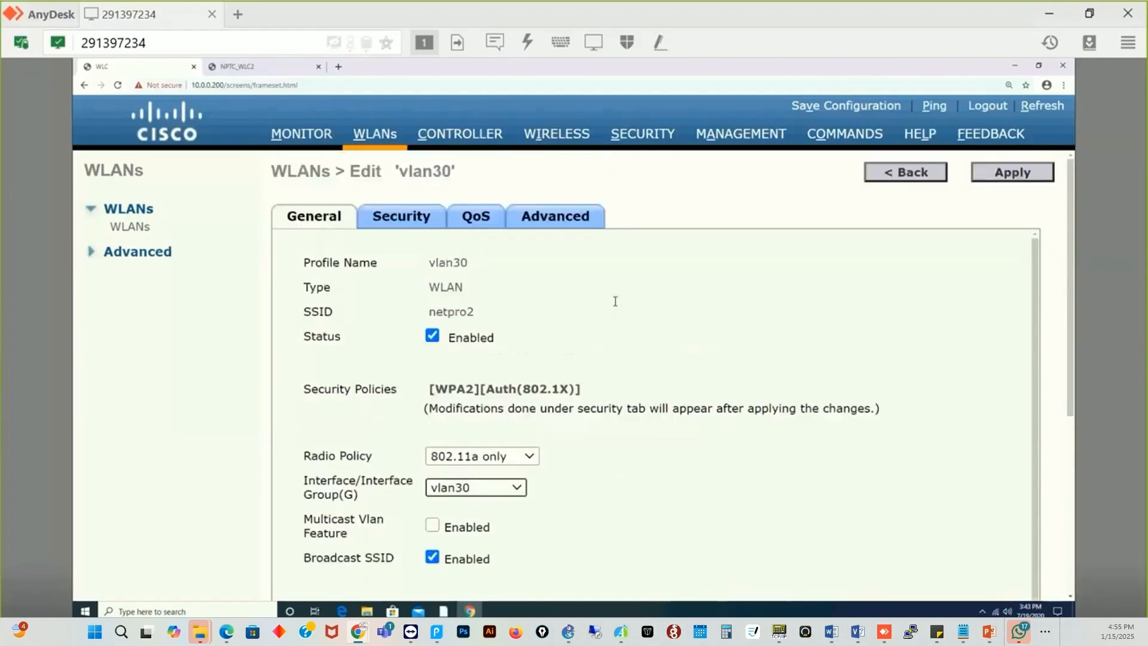
left_click(389, 226)
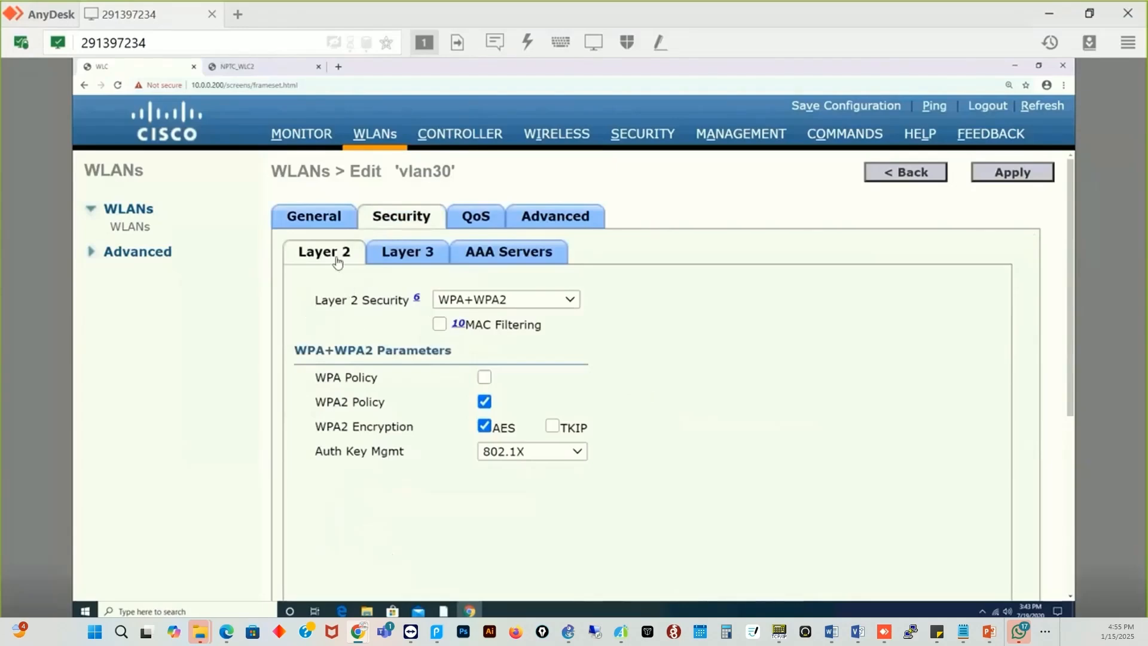
left_click(407, 255)
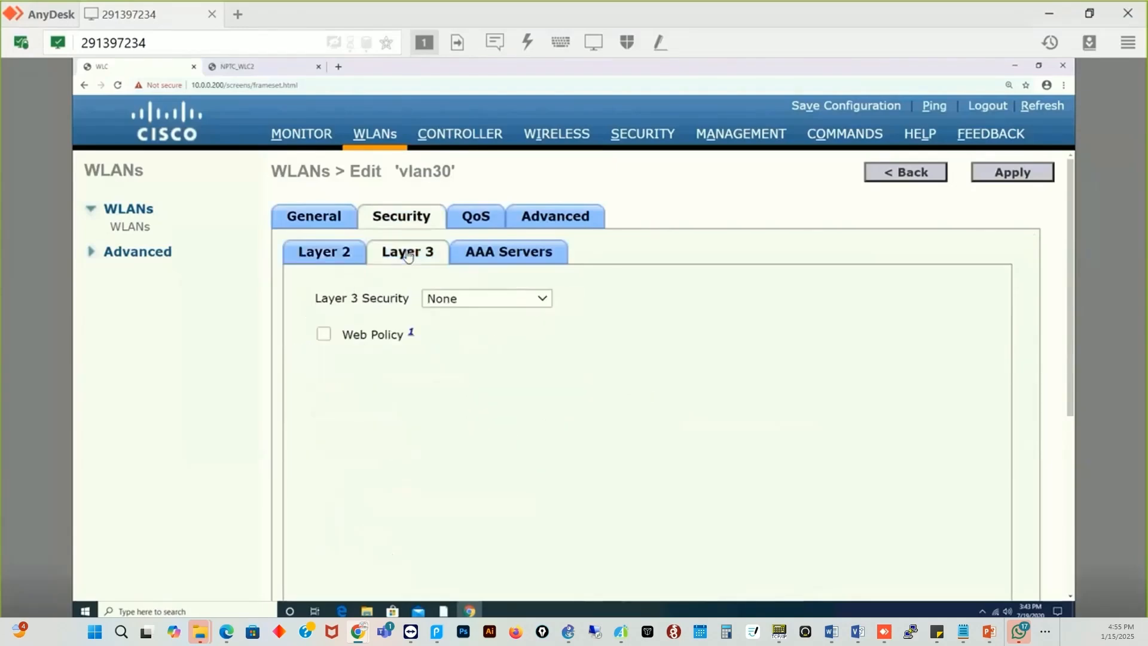
left_click(491, 255)
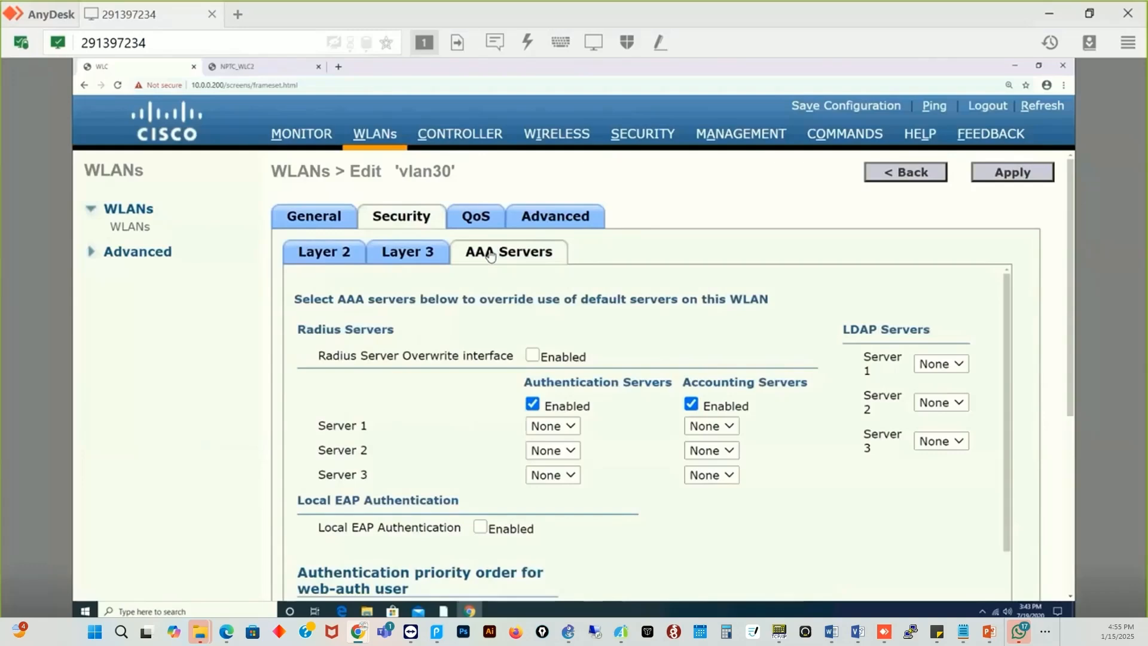
left_click(319, 252)
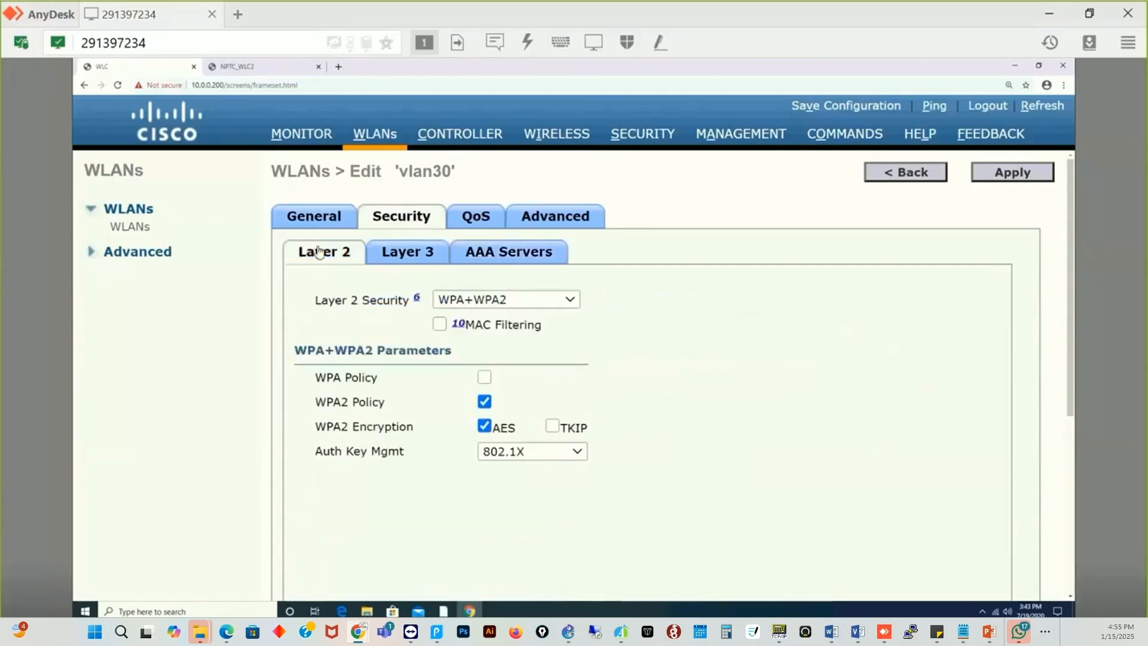
left_click(570, 301)
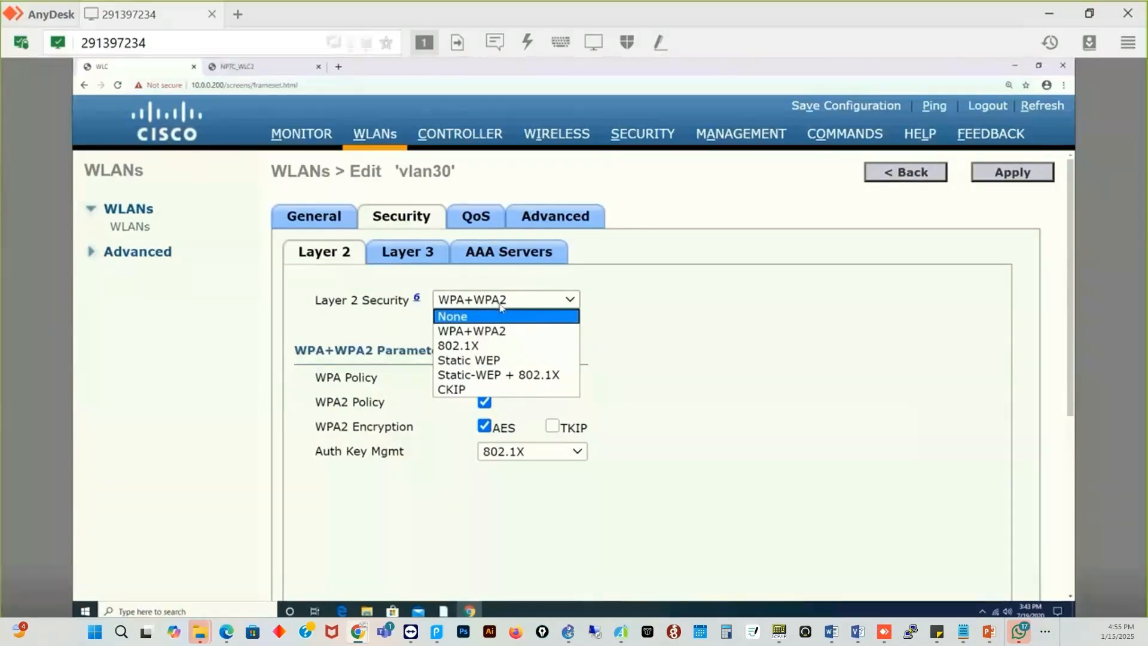
Step: Try the Web Policy option in the WLAN's Layer 3 security and turn it back off
left_click(390, 257)
left_click(390, 258)
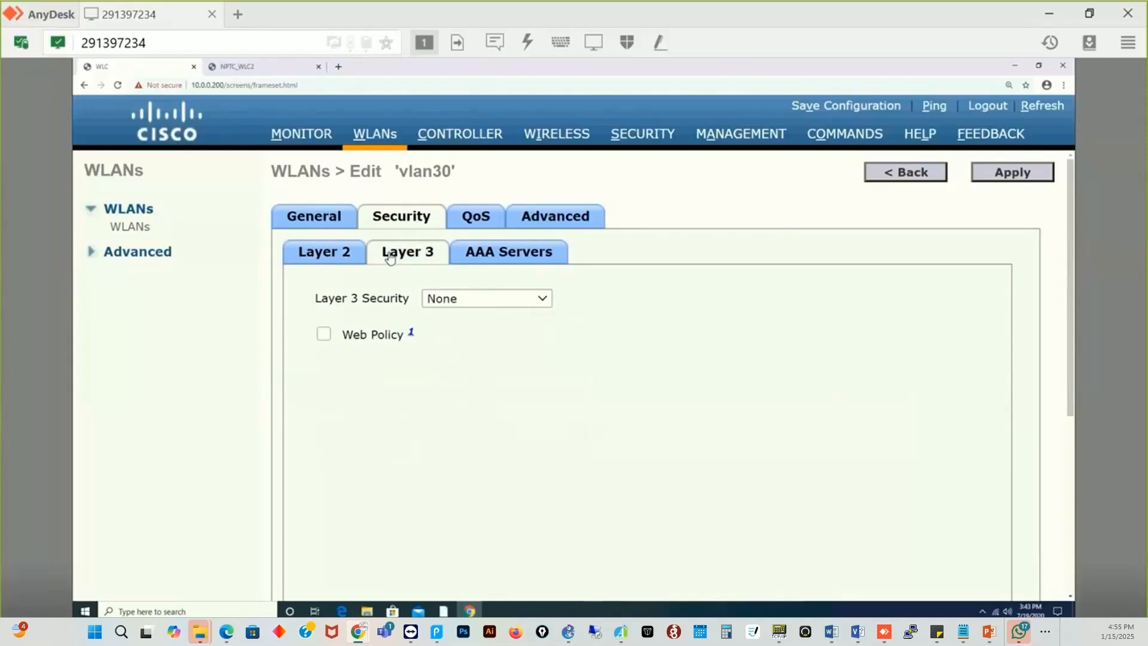
left_click(324, 336)
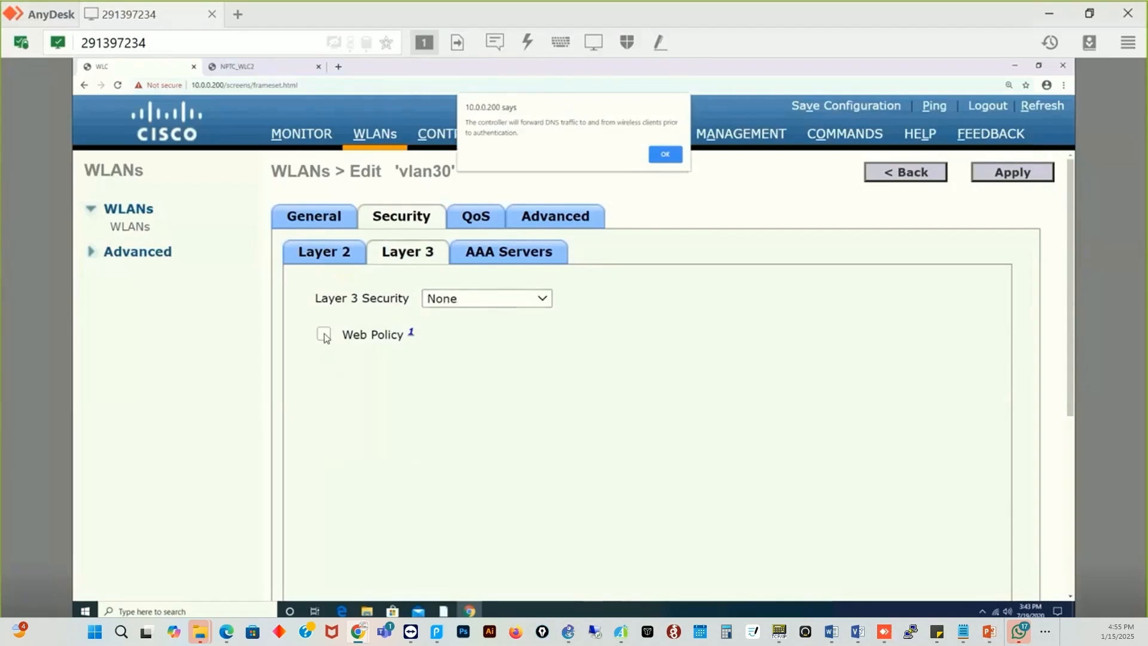
left_click(665, 158)
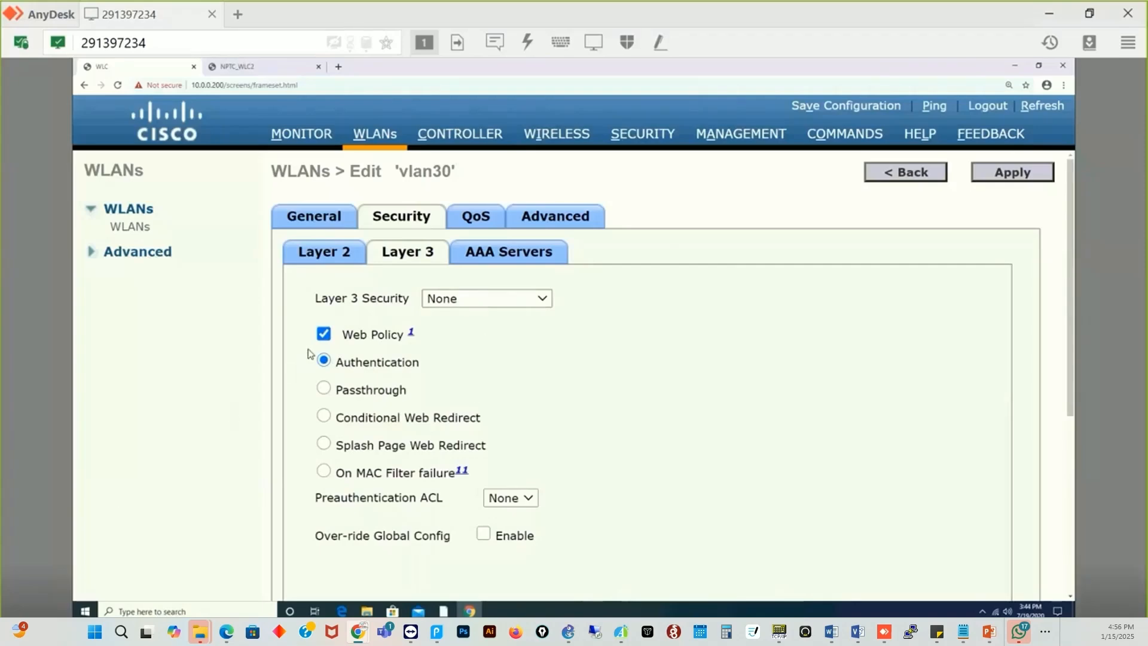
left_click(322, 336)
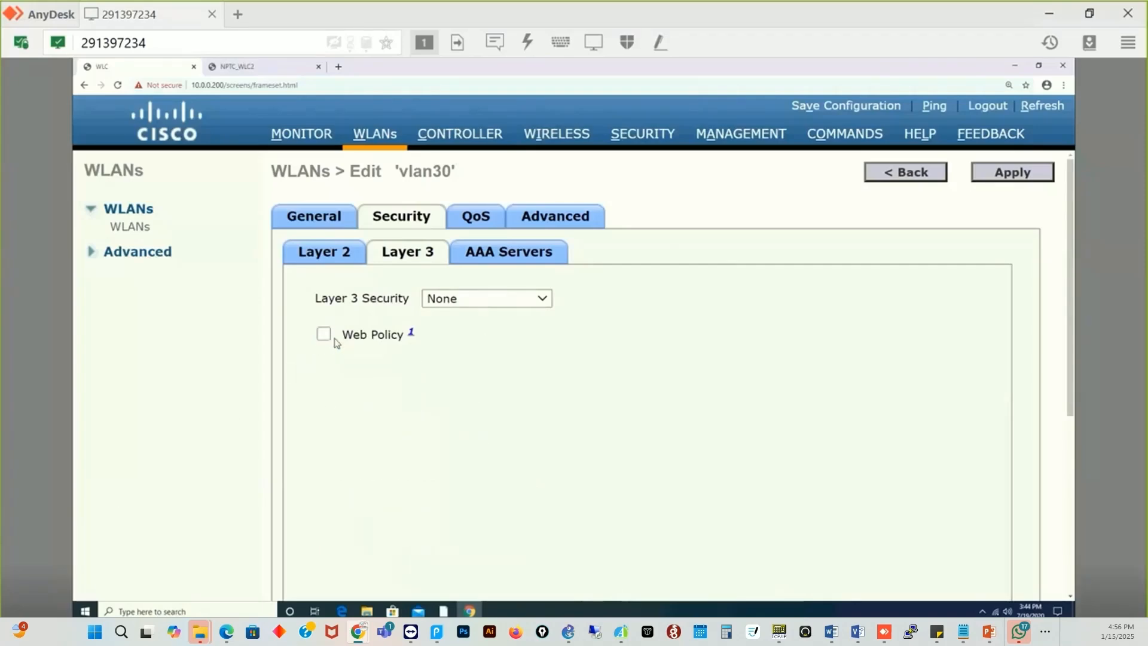
Step: Select WPA+WPA2 as the WLAN's Layer 2 security and PSK as its authentication key management
left_click(327, 259)
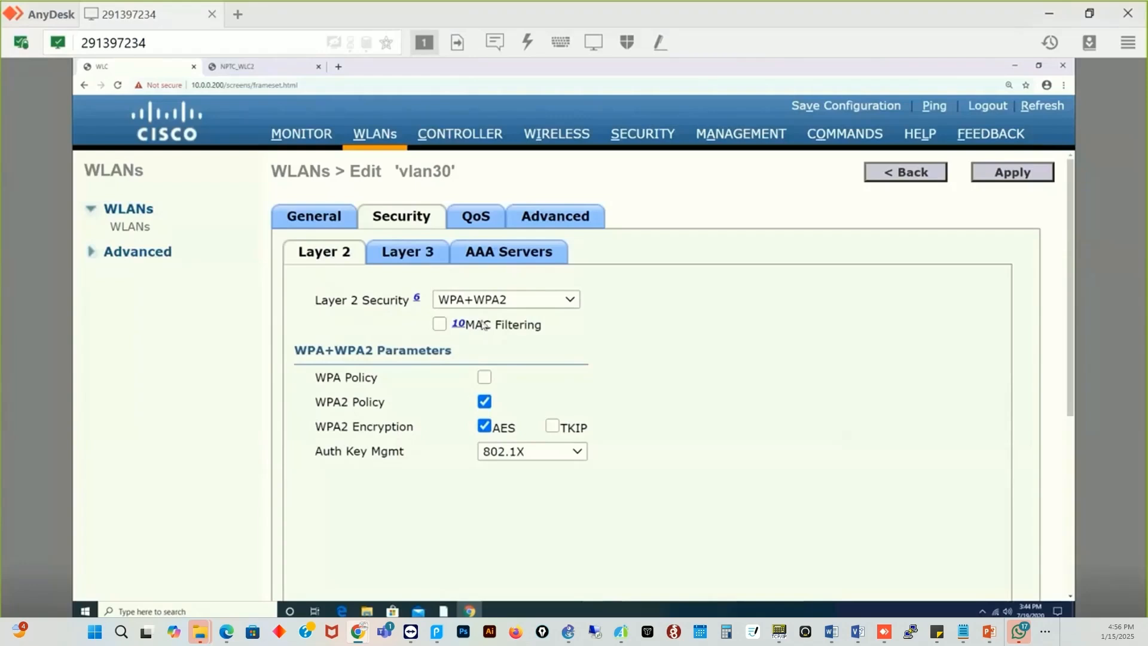
left_click(569, 306)
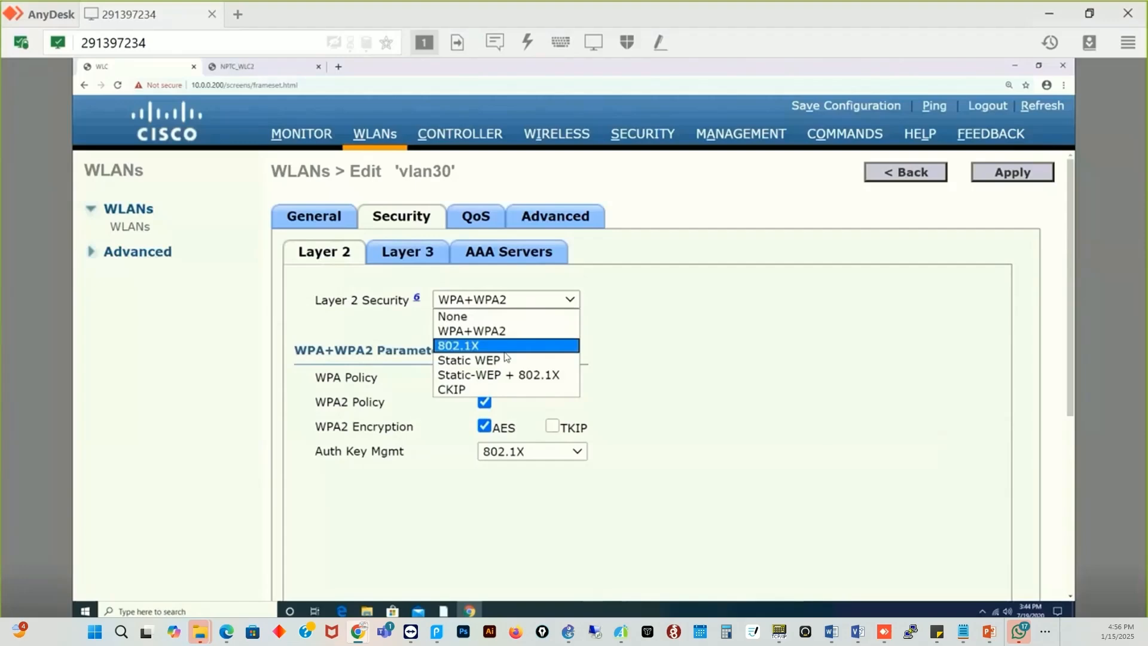
left_click(522, 333)
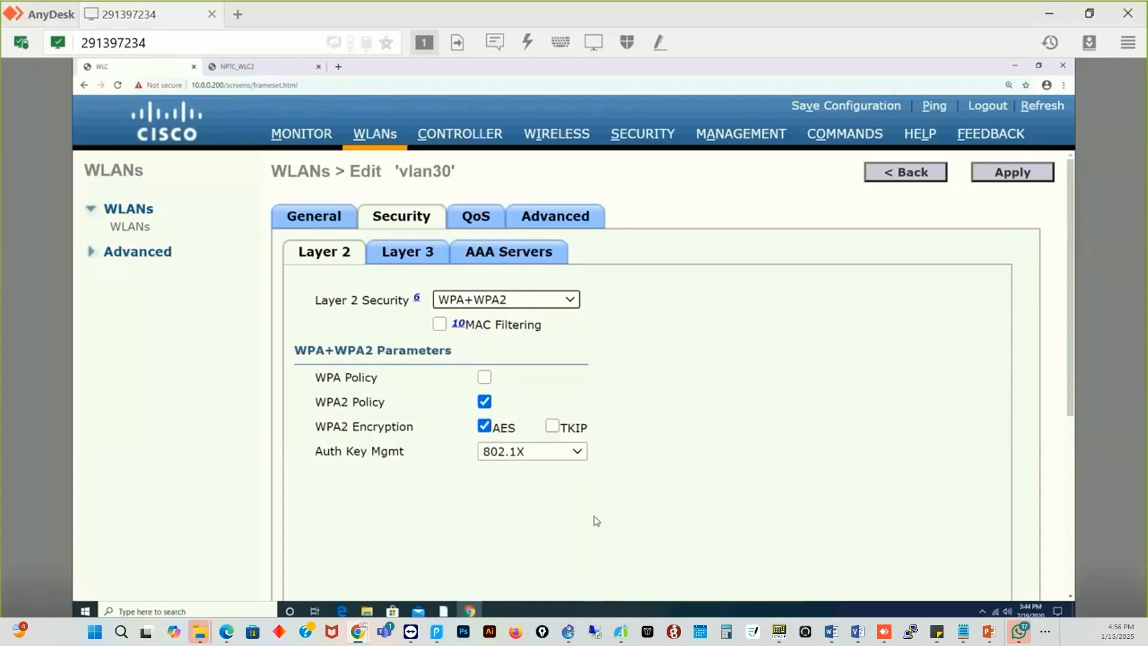
left_click(578, 453)
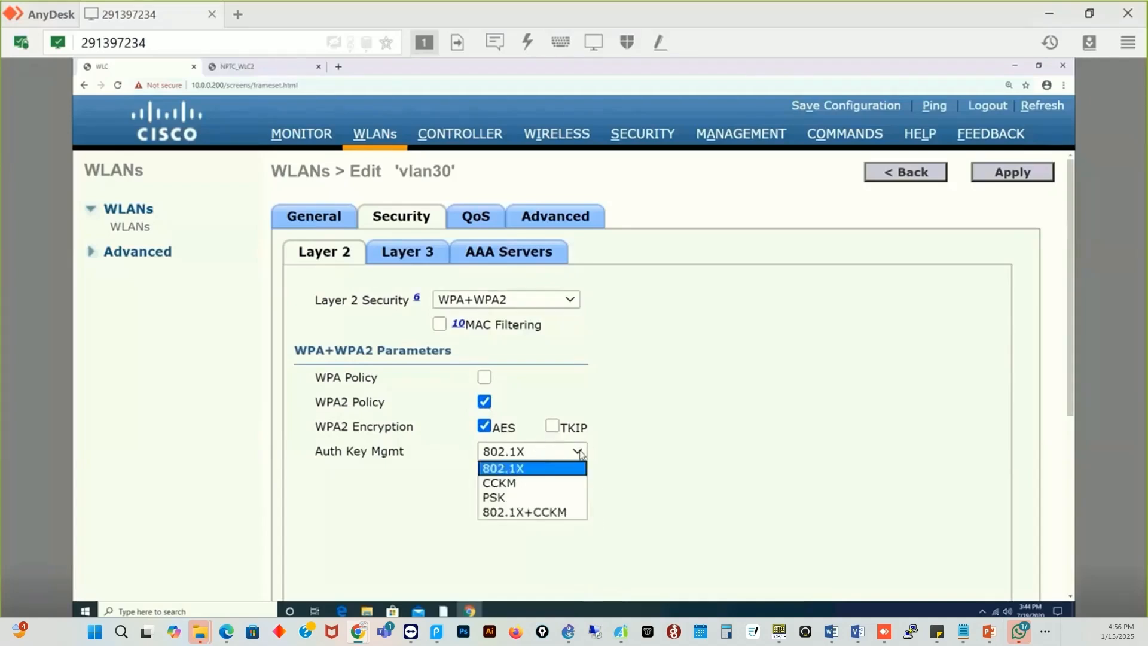
left_click(521, 498)
Step: Enter the WLAN's pre-shared key in ASCII format and apply the security changes
left_click(521, 498)
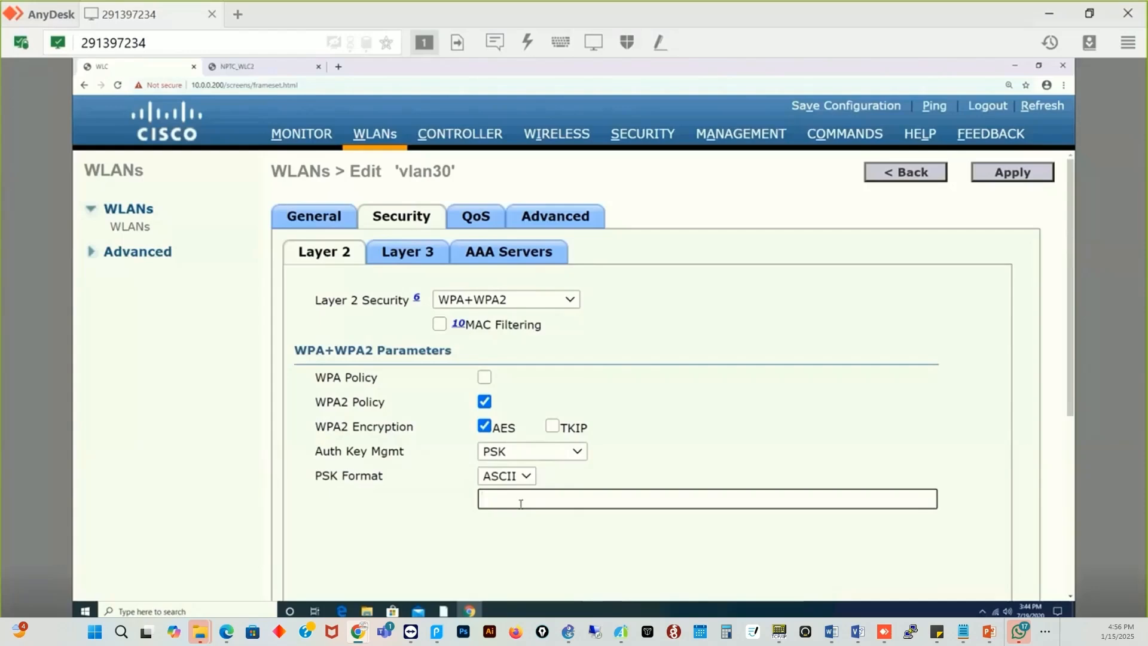
type("•••••••••")
scroll(643, 538, "down", 2)
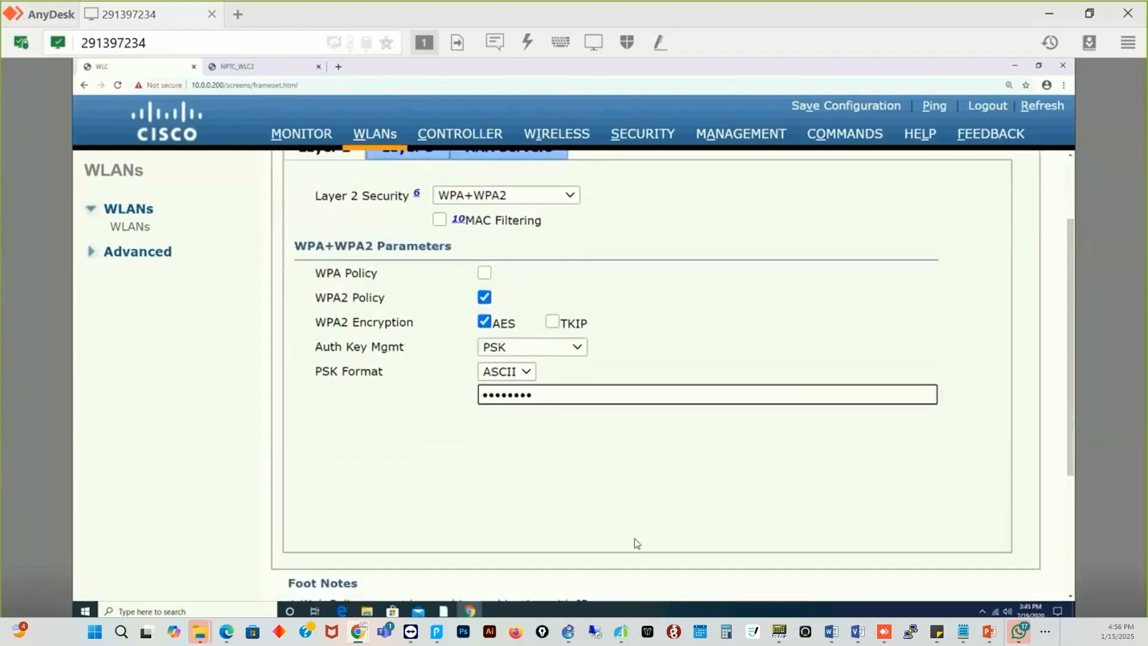
scroll(962, 260, "up", 2)
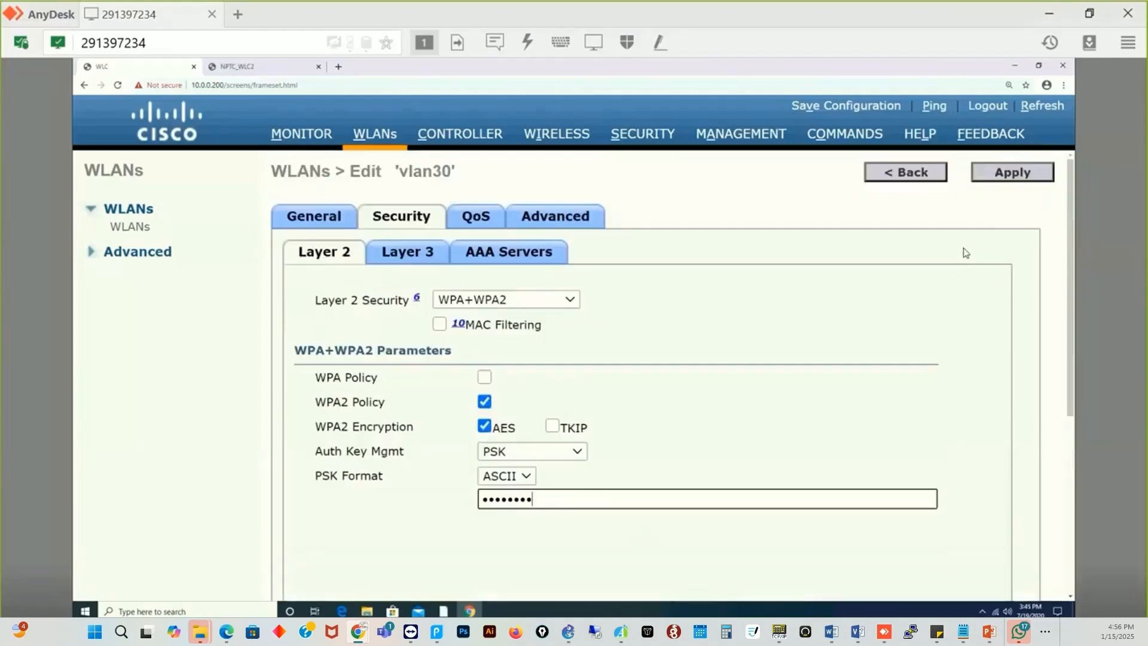
left_click(1010, 178)
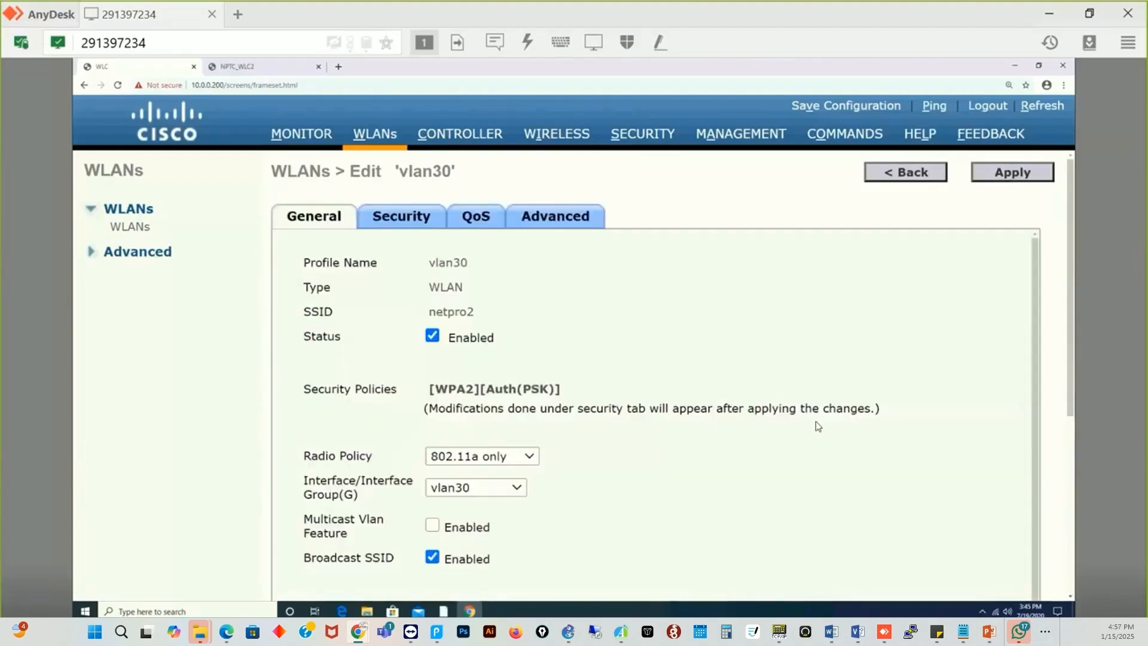
scroll(817, 426, "down", 1)
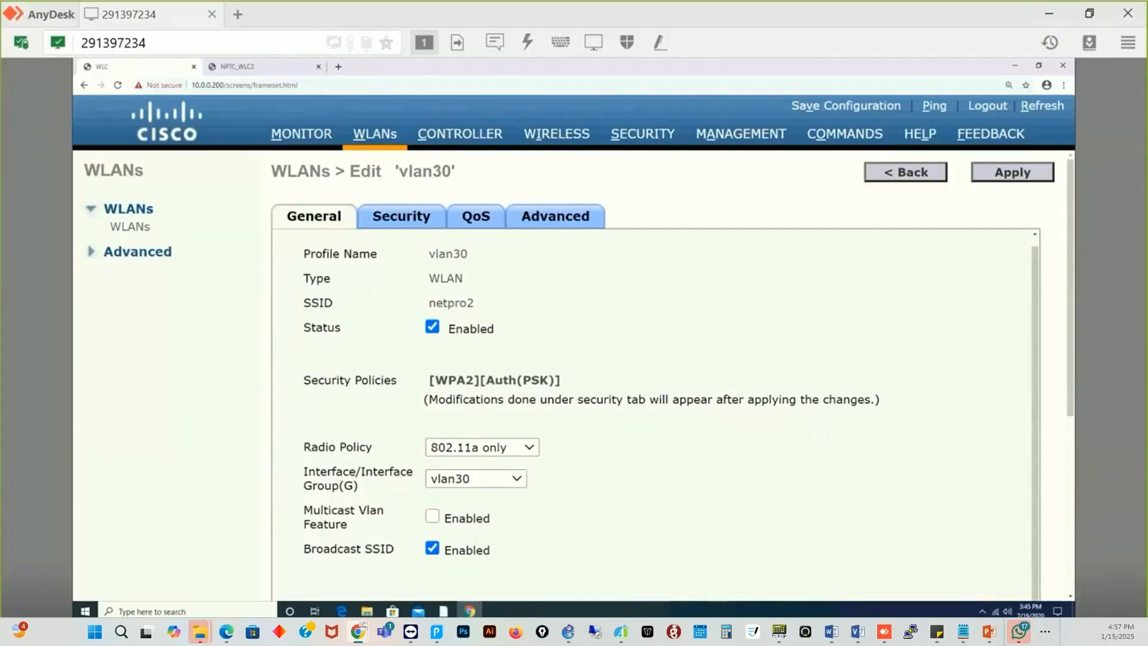
Step: Switch to inSSIDer in the other remote session and examine the bands and channels of netpro2, ZyXEL AD and NETGEAR17-5G
mouse_move(367, 630)
left_click(423, 584)
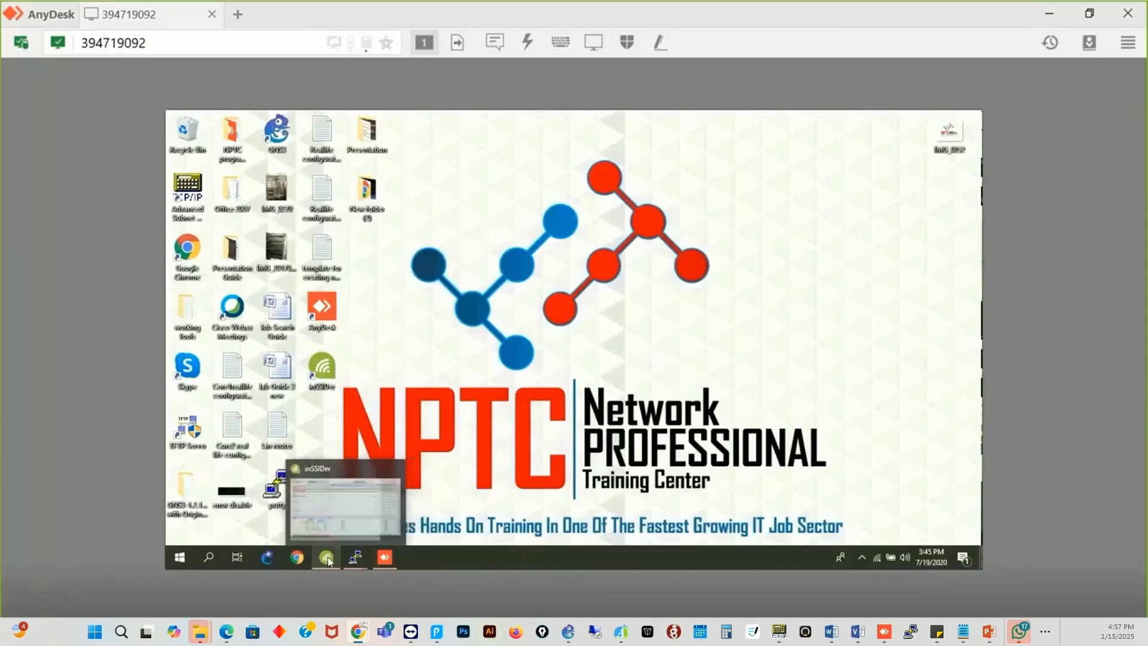
left_click(328, 560)
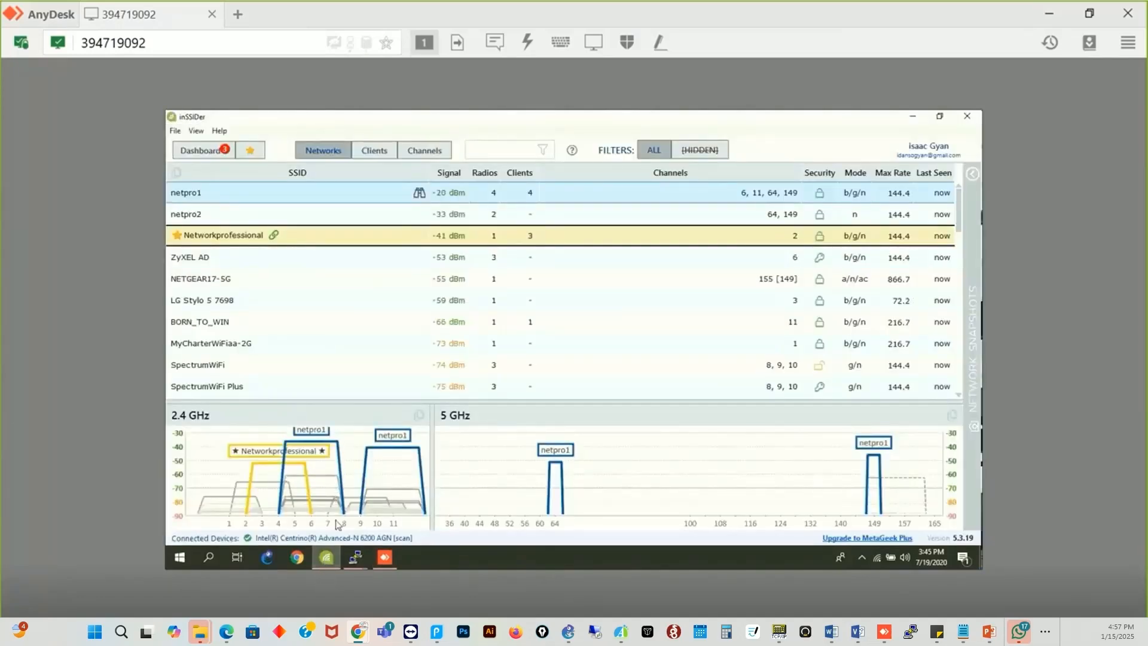
left_click(177, 217)
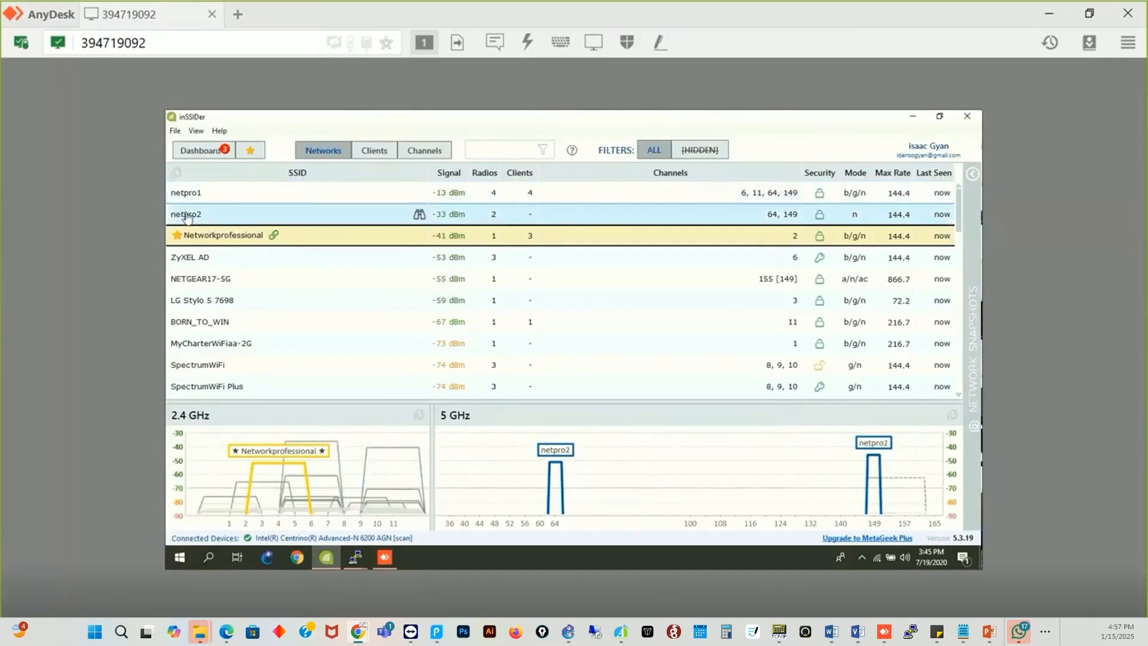
left_click(186, 217)
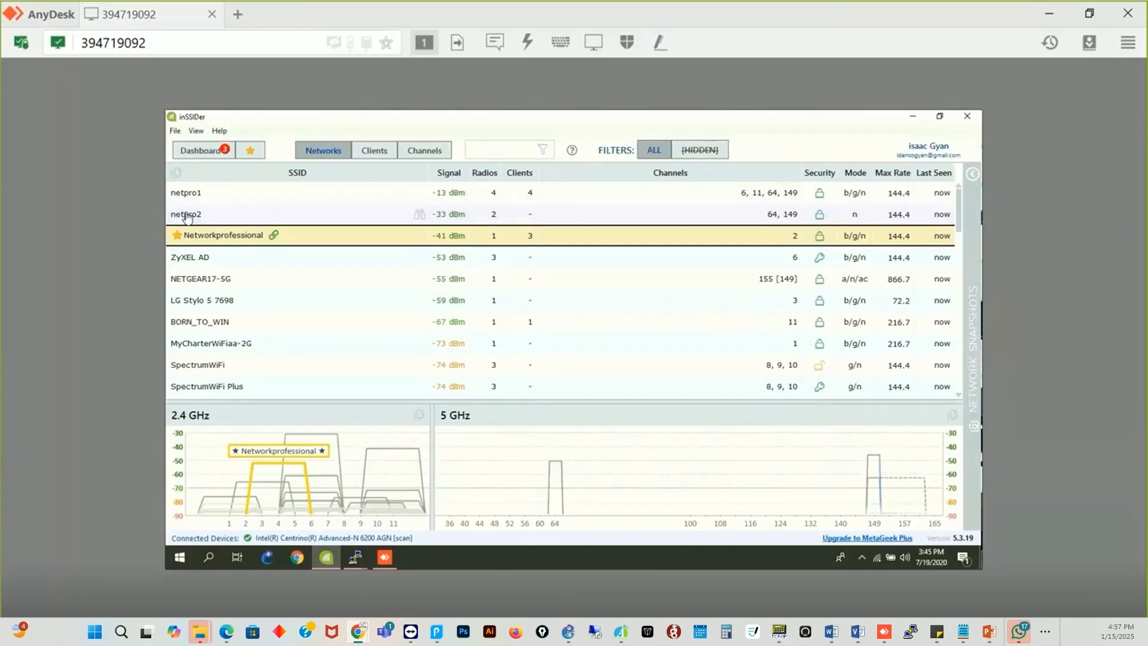
left_click(186, 217)
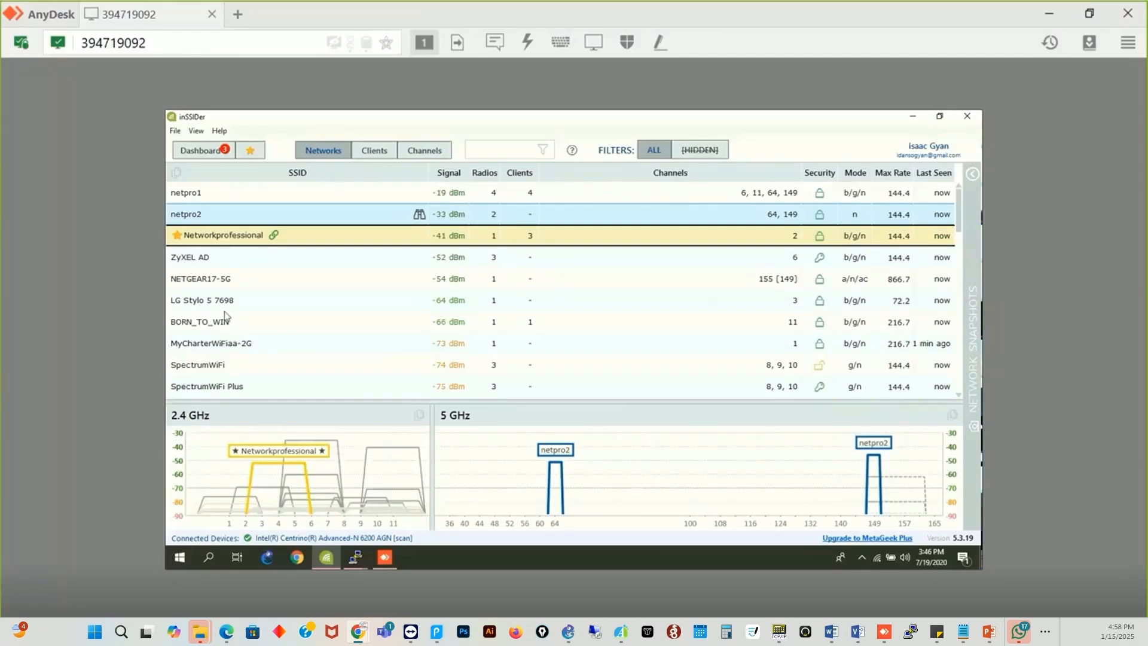
left_click(189, 263)
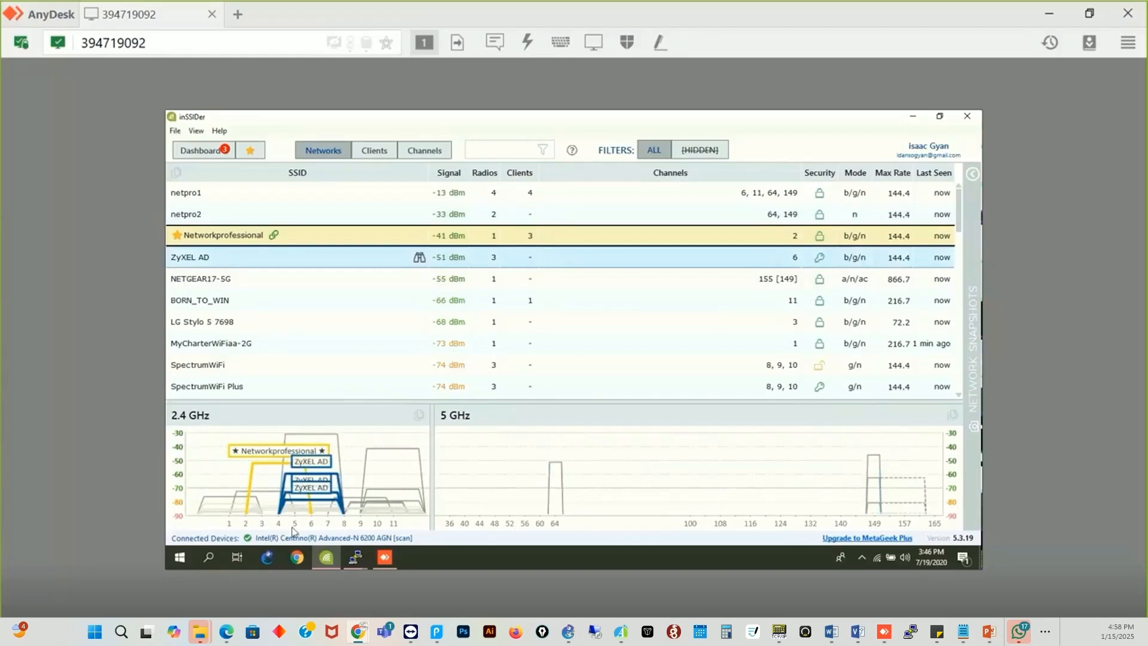
left_click(207, 280)
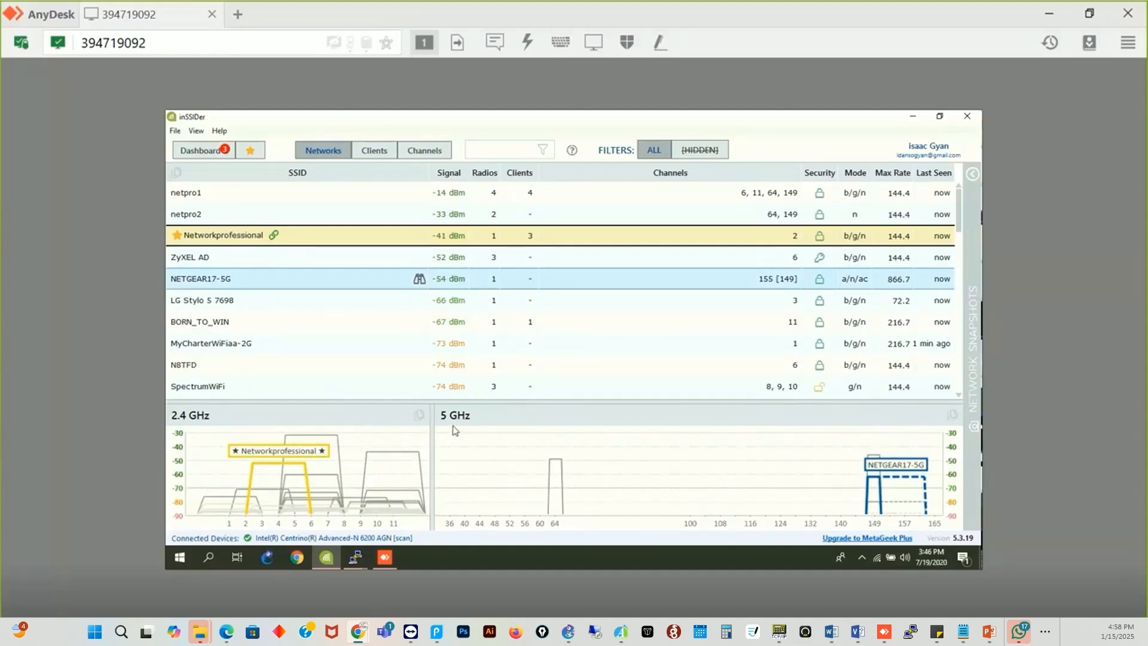
Step: Return to the WLC session, set the netpro2 WLAN's radio policy to All and apply the change
mouse_move(384, 557)
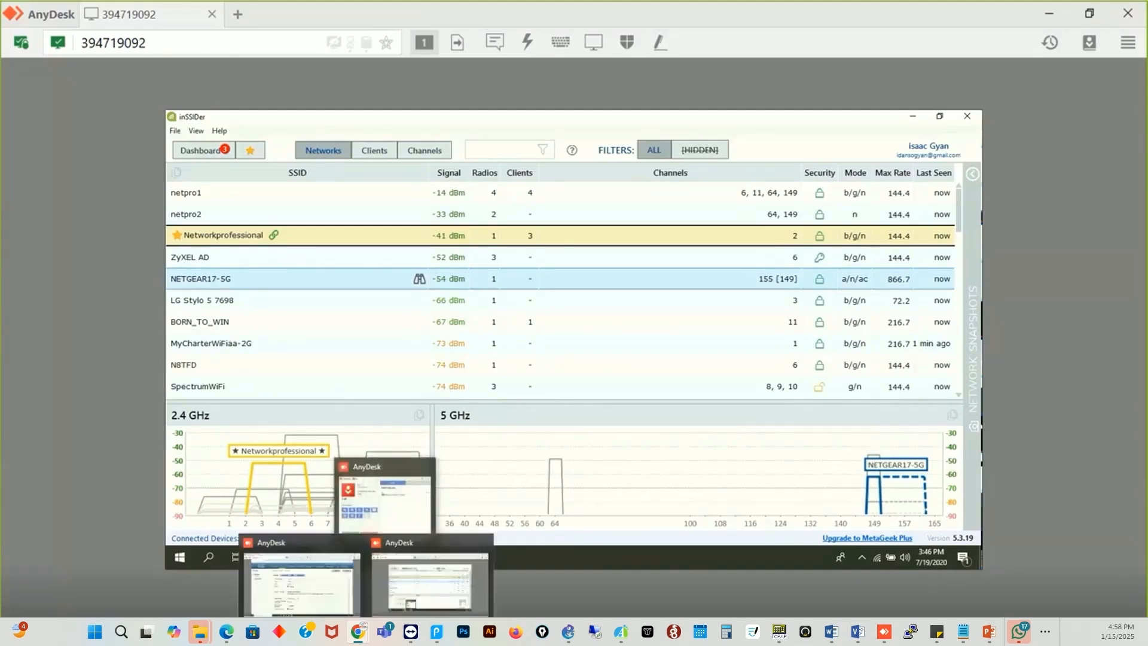
left_click(312, 593)
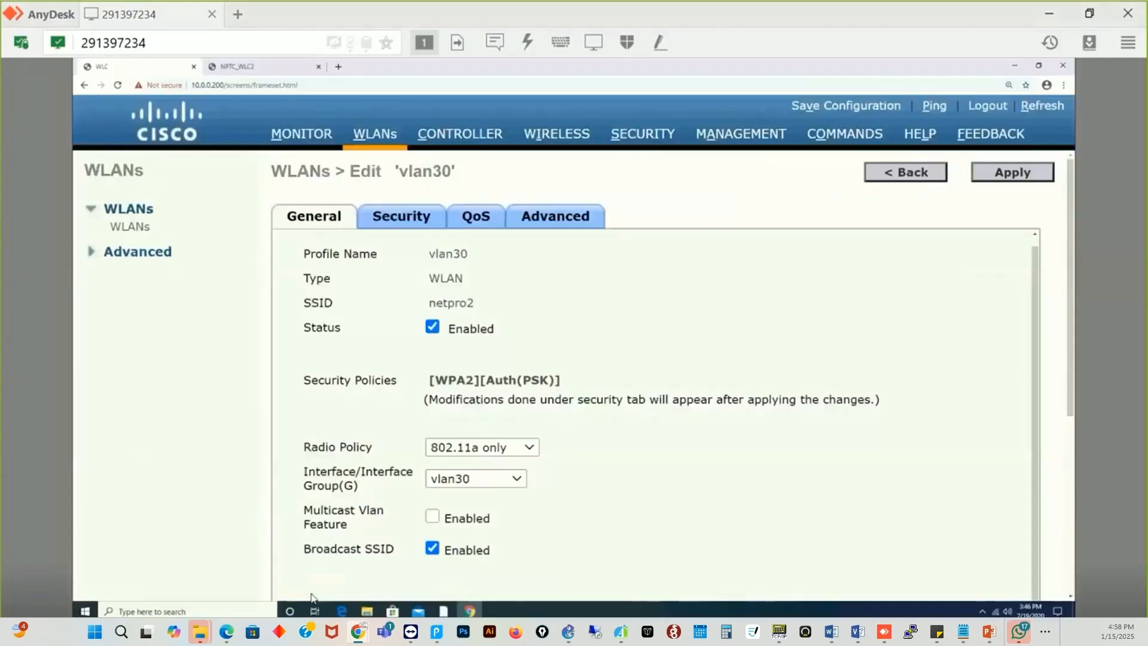
scroll(604, 497, "down", 1)
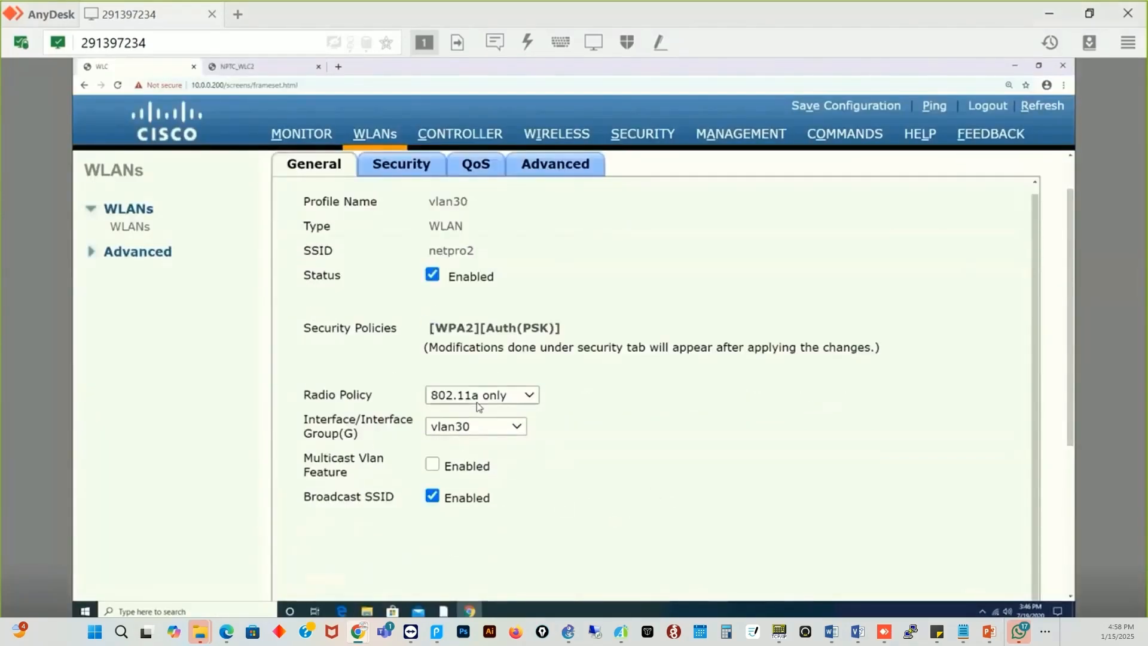
left_click(529, 399)
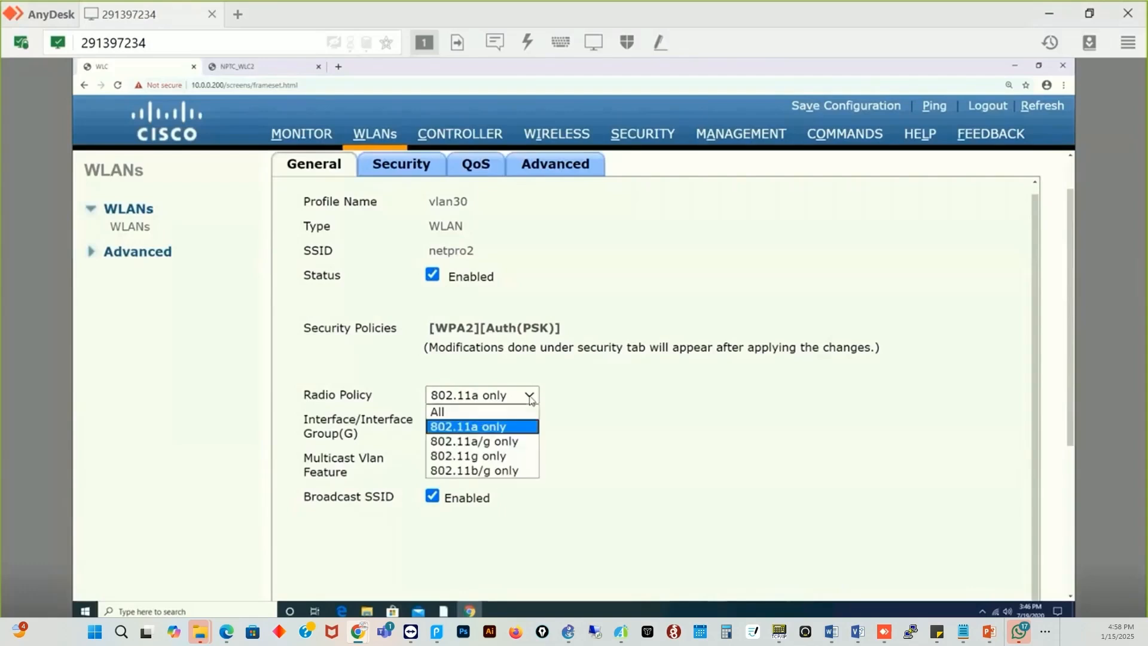
left_click(469, 412)
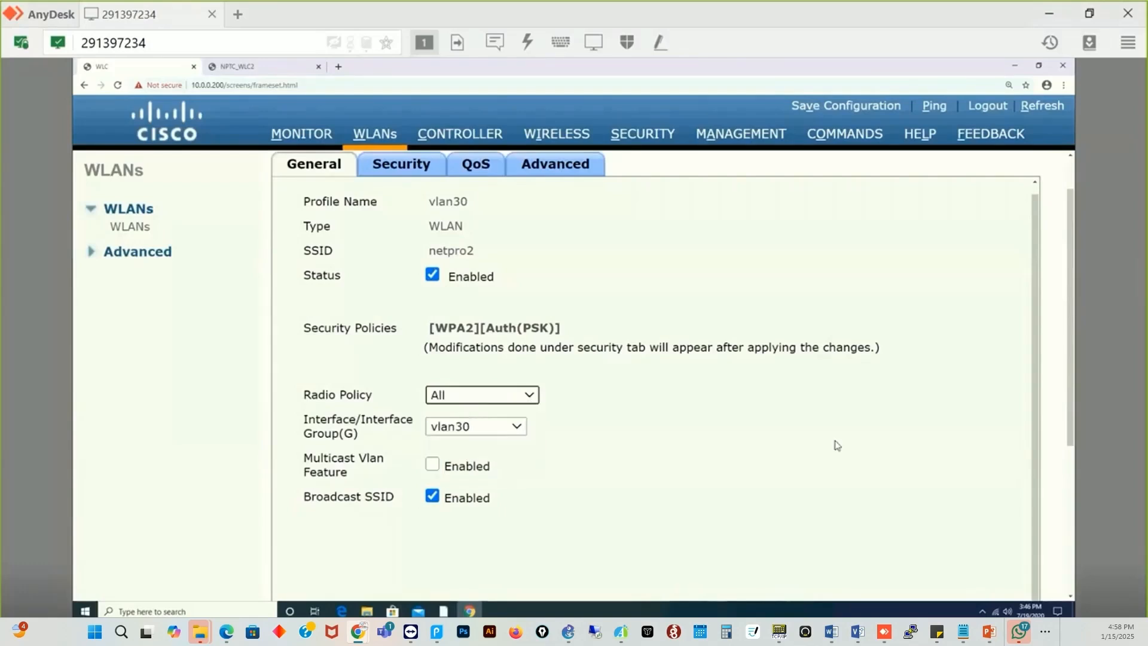
scroll(836, 446, "up", 1)
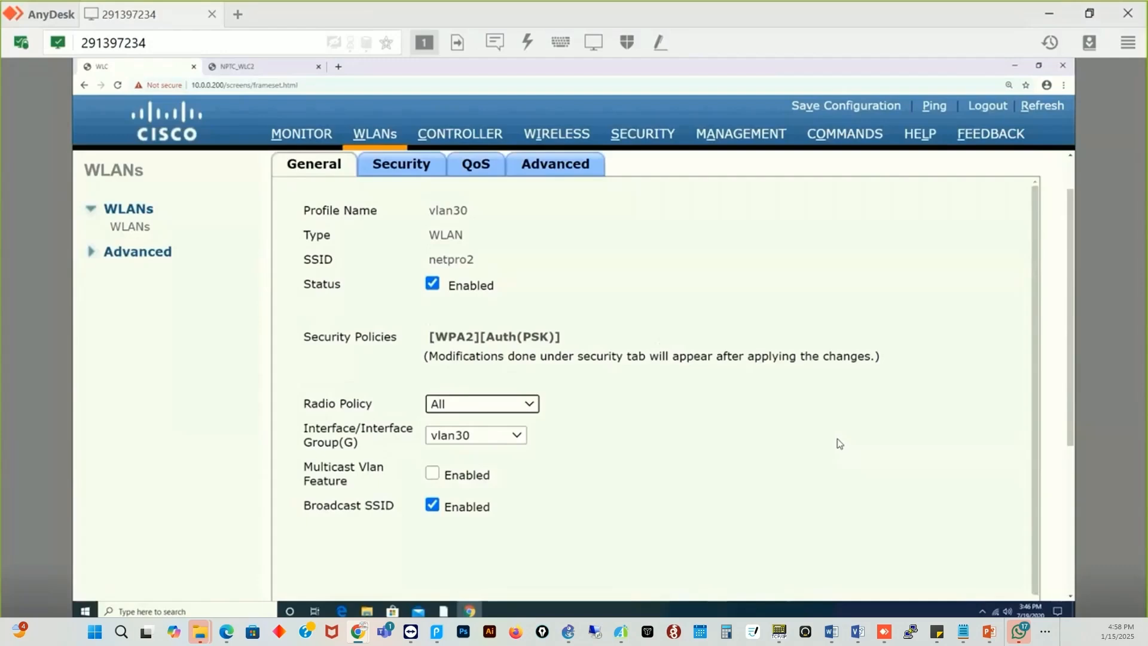
scroll(837, 439, "up", 1)
scroll(837, 440, "down", 4)
scroll(872, 385, "up", 3)
scroll(955, 311, "up", 1)
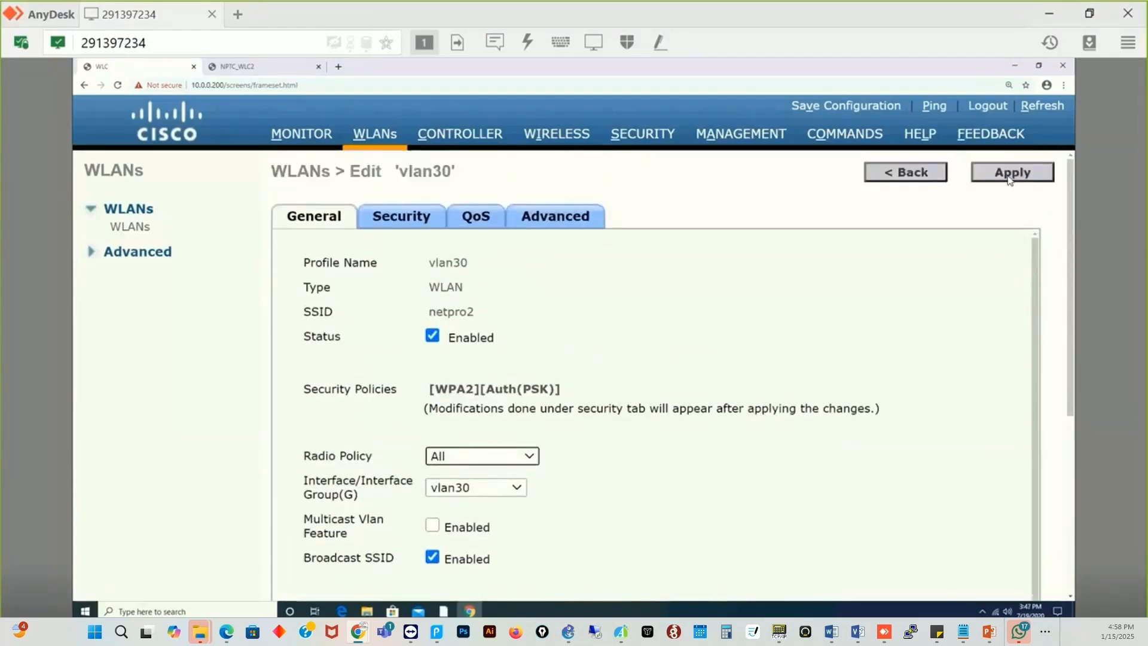
left_click(1009, 180)
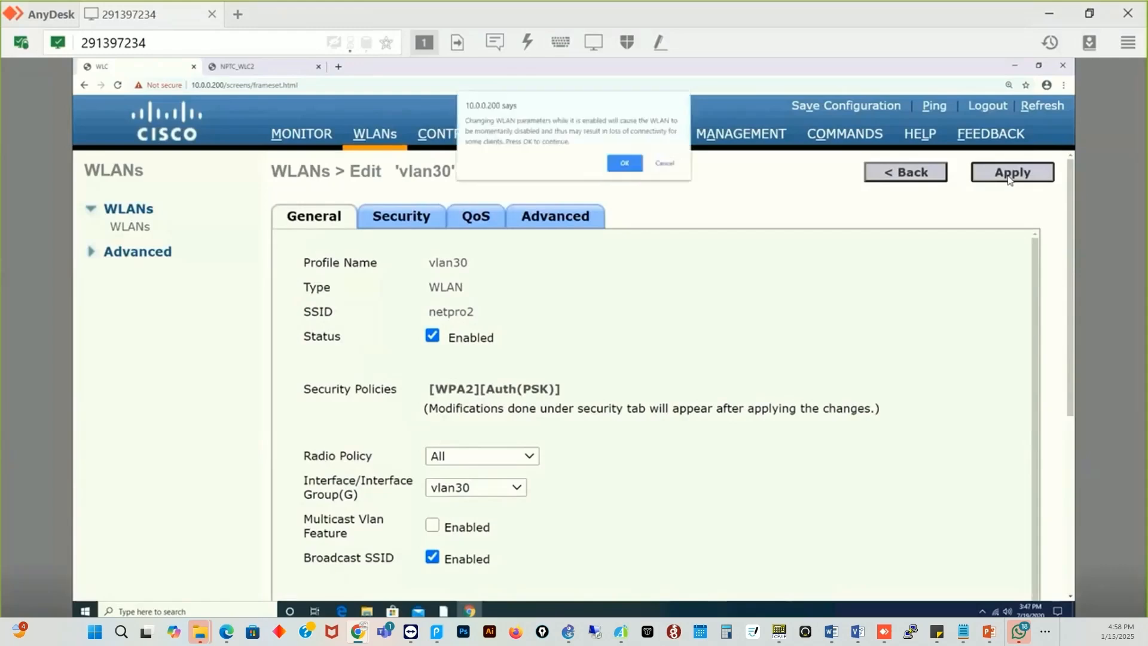
left_click(625, 164)
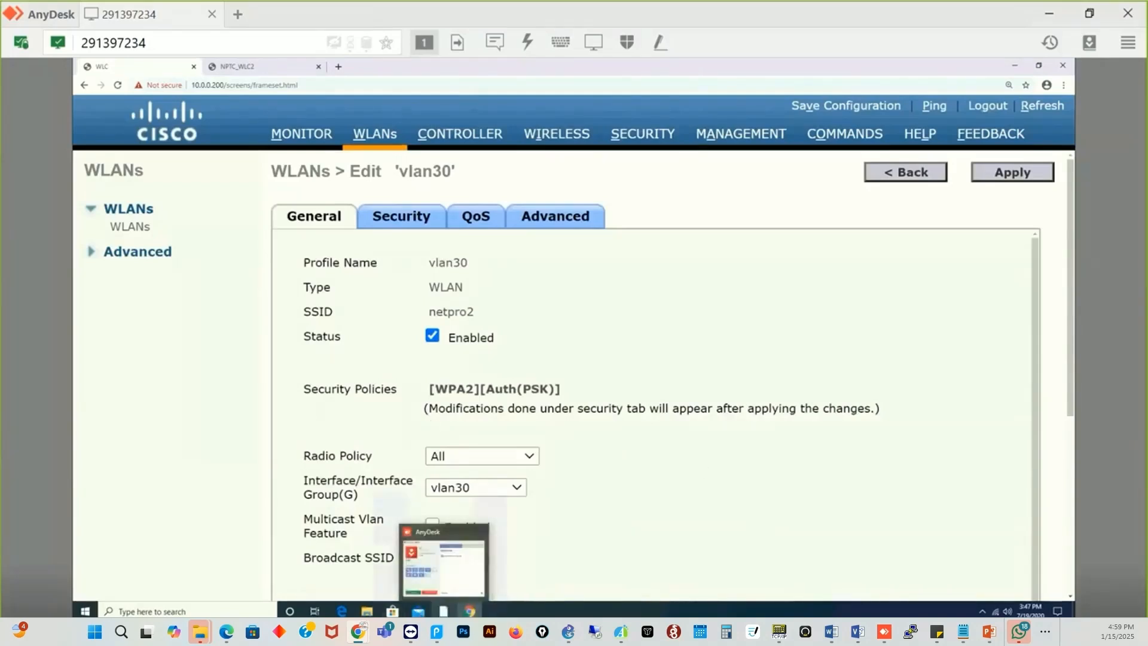
Step: Switch to the remote inSSIDer session and examine netpro2's channels in the 2.4 GHz and 5 GHz bands
left_click(424, 579)
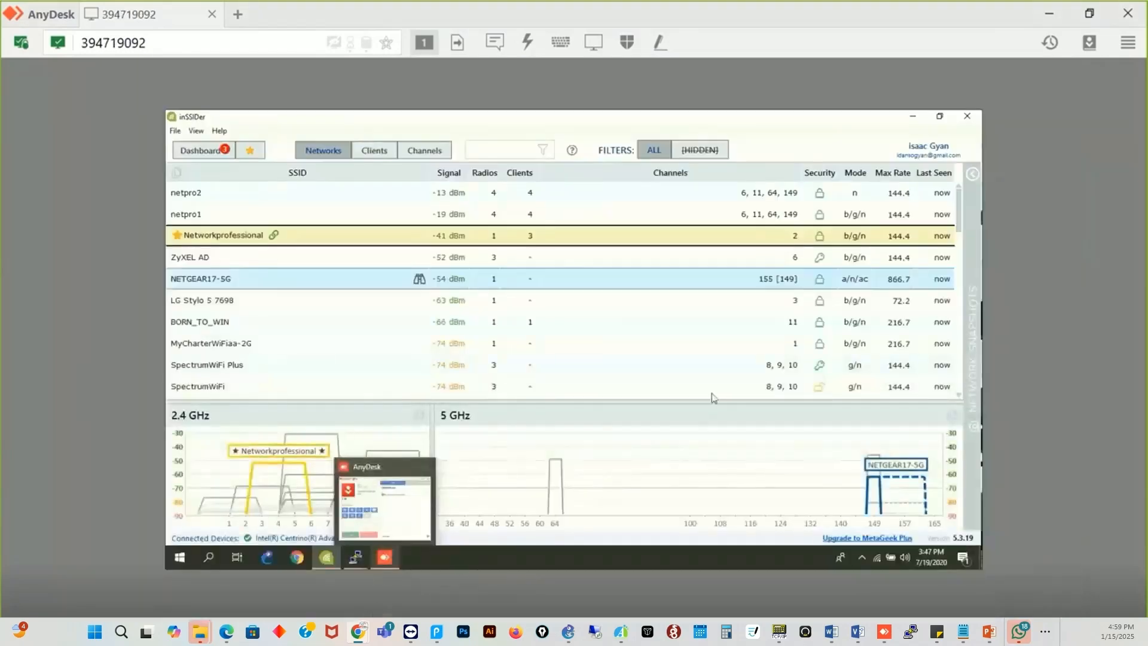
left_click(200, 193)
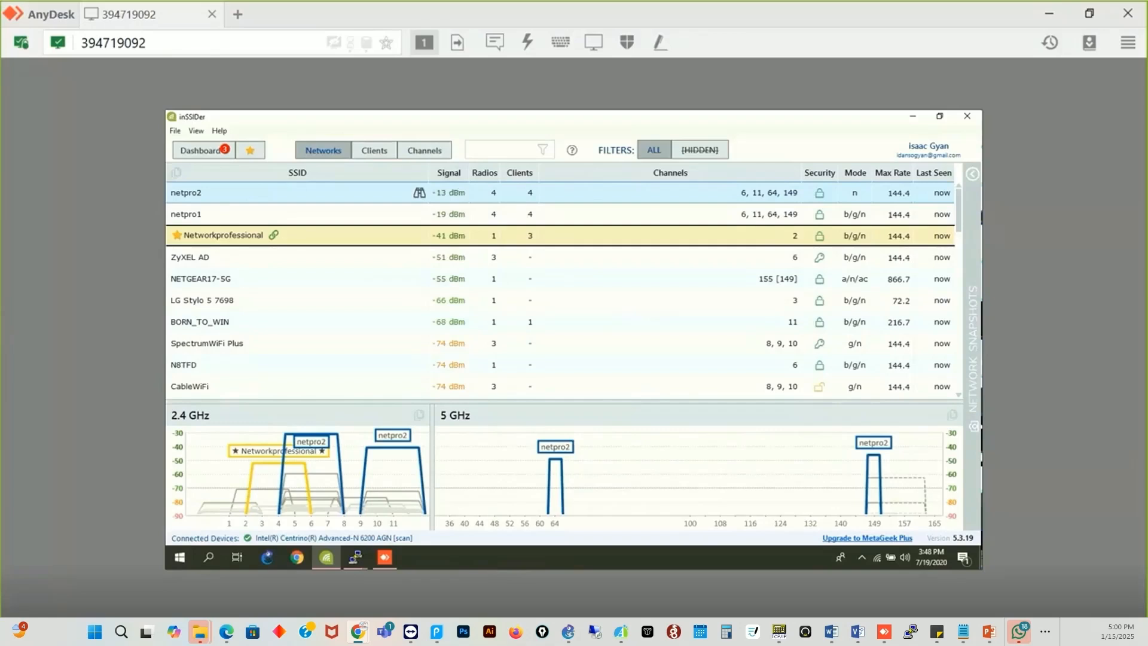
Step: Switch to Chrome and look through the topic sections on the member site's General Info page
mouse_move(219, 631)
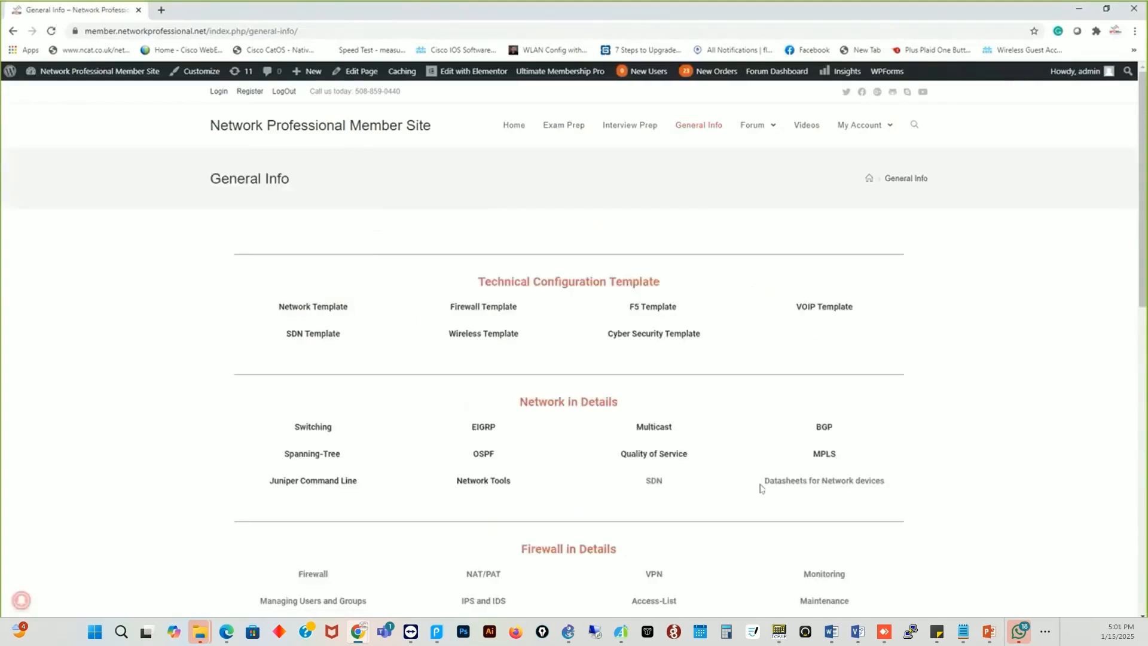
scroll(774, 499, "down", 1)
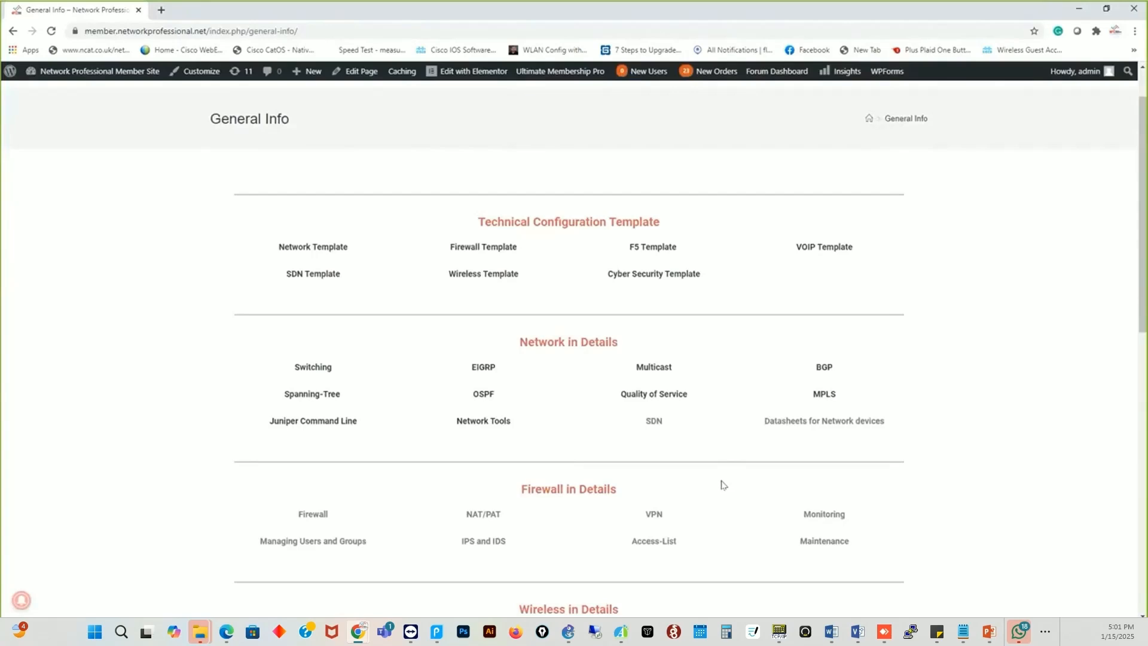
scroll(721, 484, "down", 1)
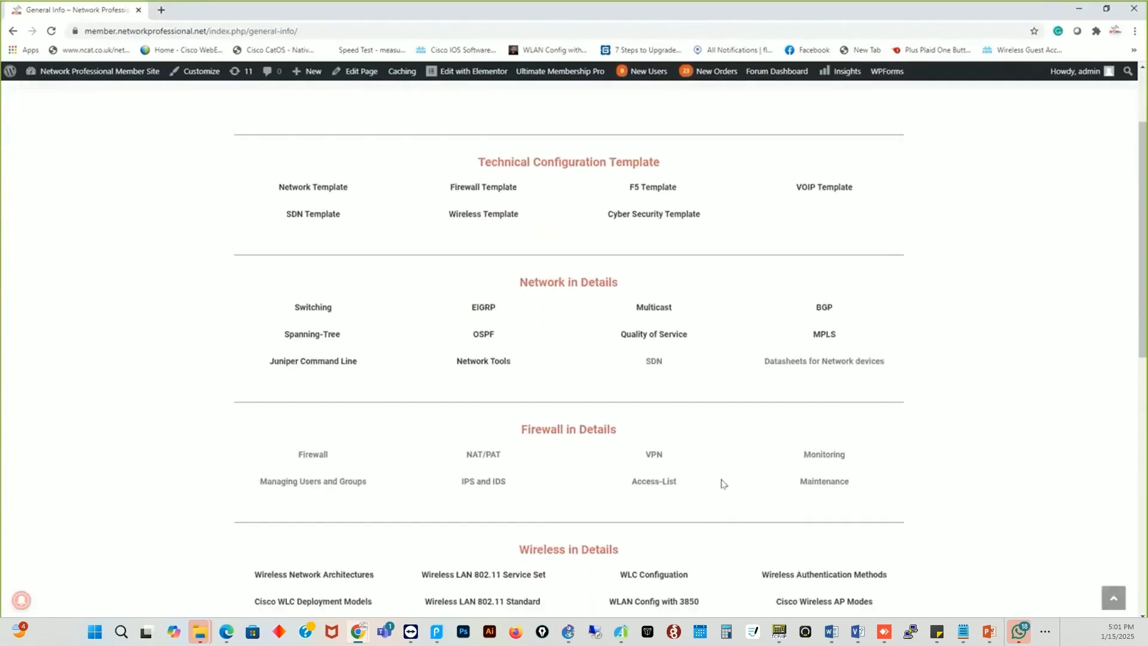
Step: View the local inSSIDer window, minimize it and return to the remote inSSIDer session
key("alt+Tab")
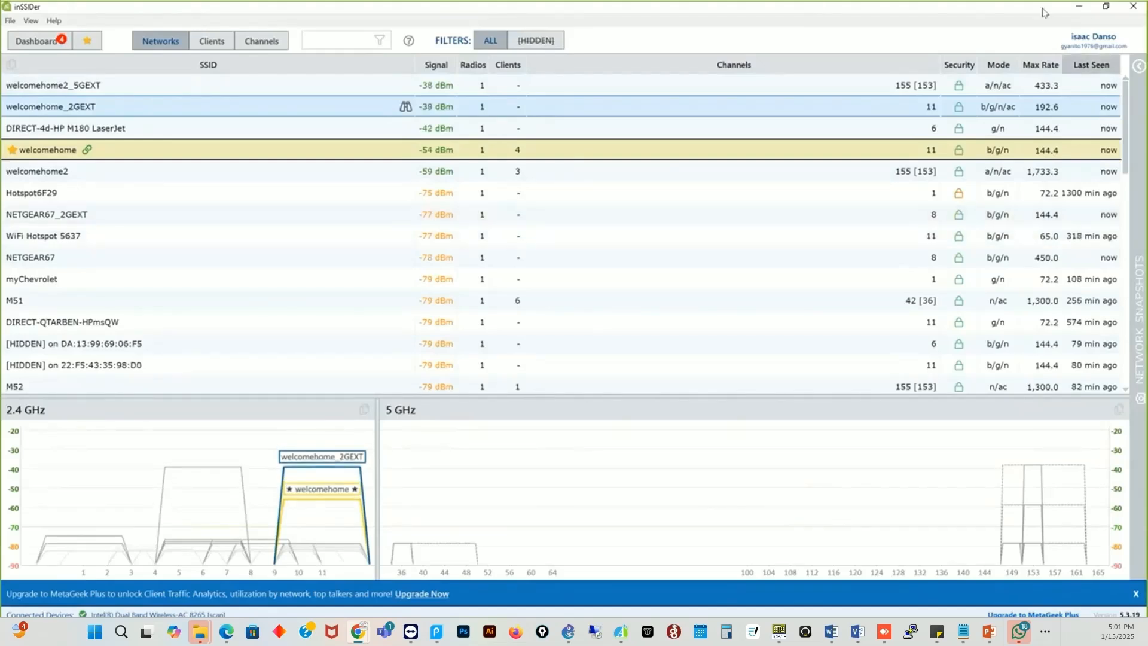
left_click(1078, 8)
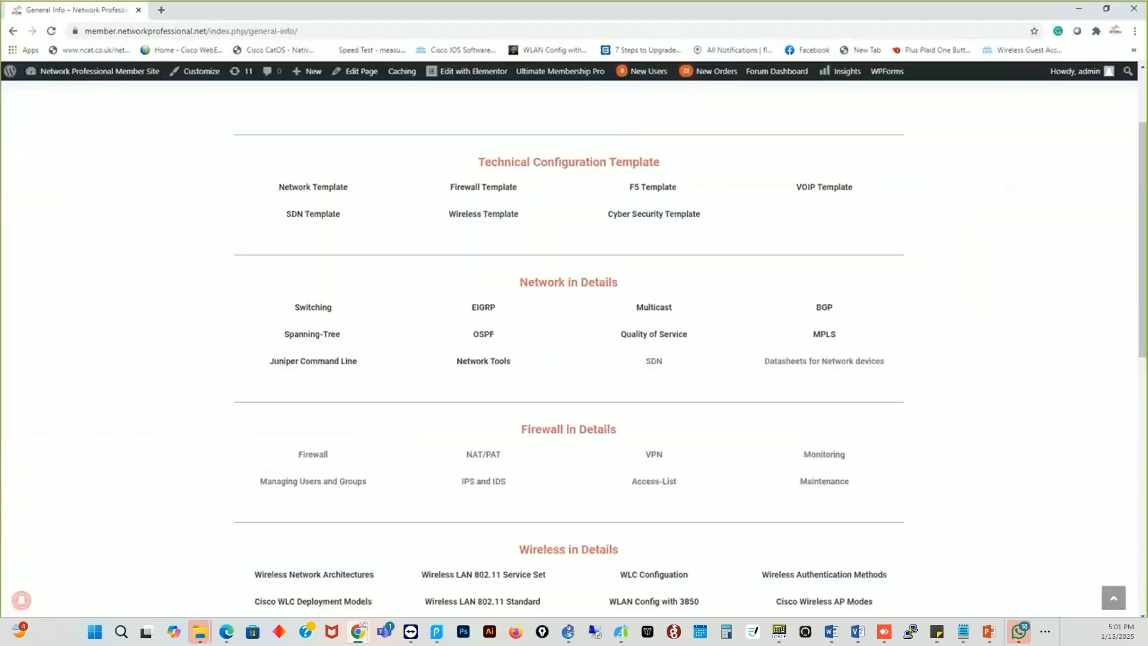
mouse_move(279, 631)
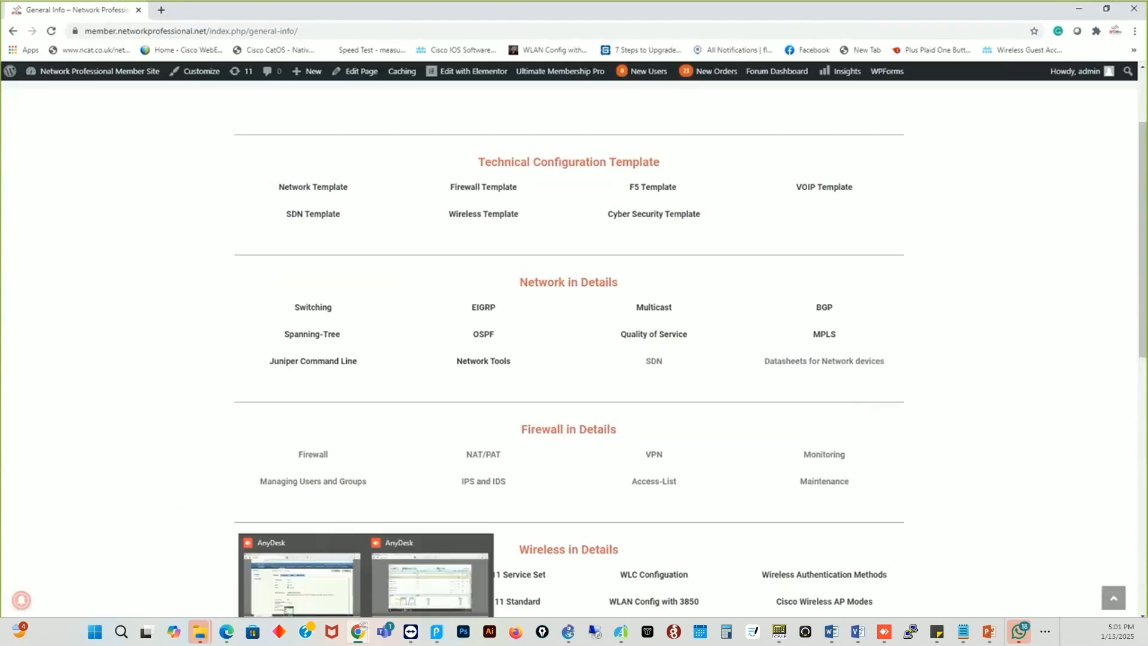
left_click(435, 589)
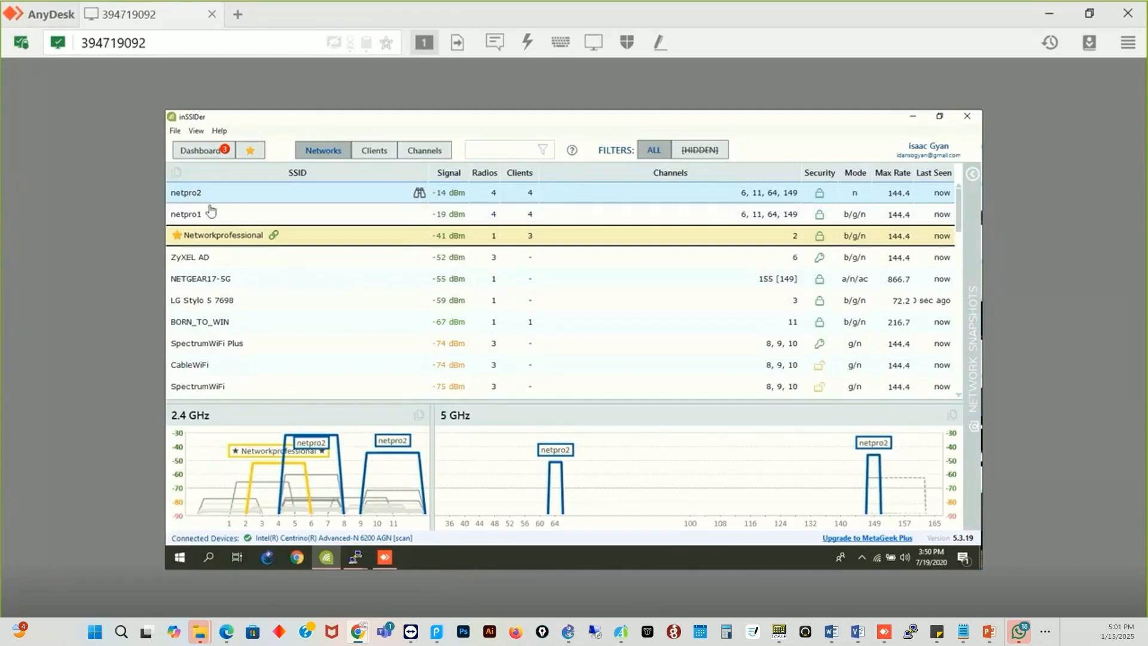
Step: Return to the General Info page in Chrome and open the Wireless Monitoring article from the Network Tools contents
mouse_move(323, 557)
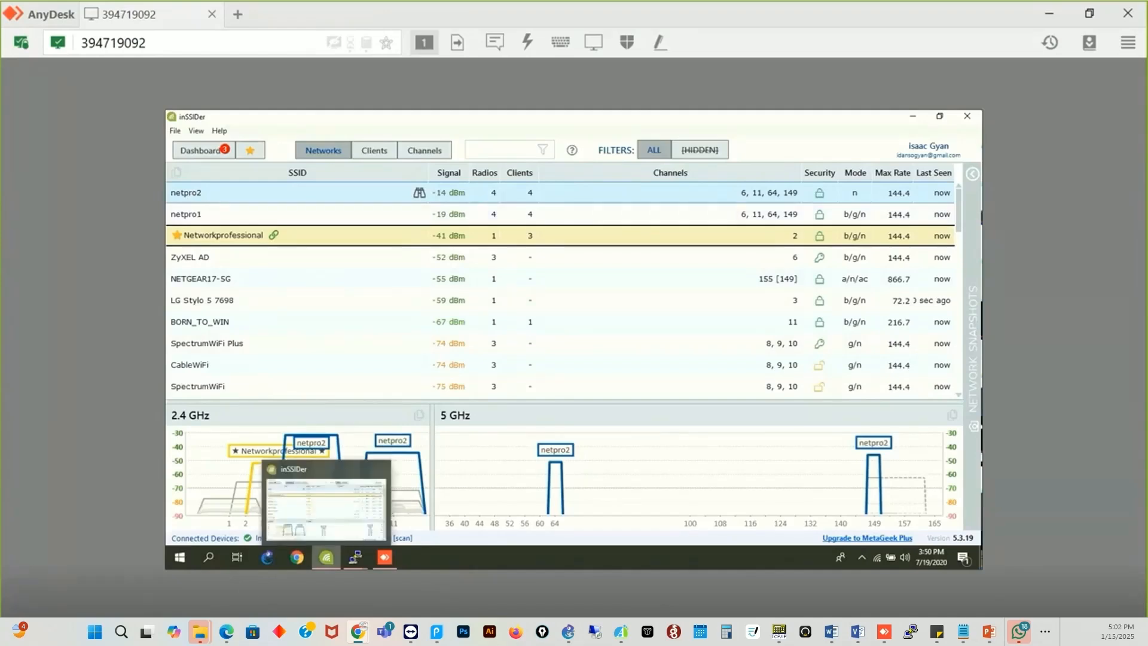
mouse_move(220, 631)
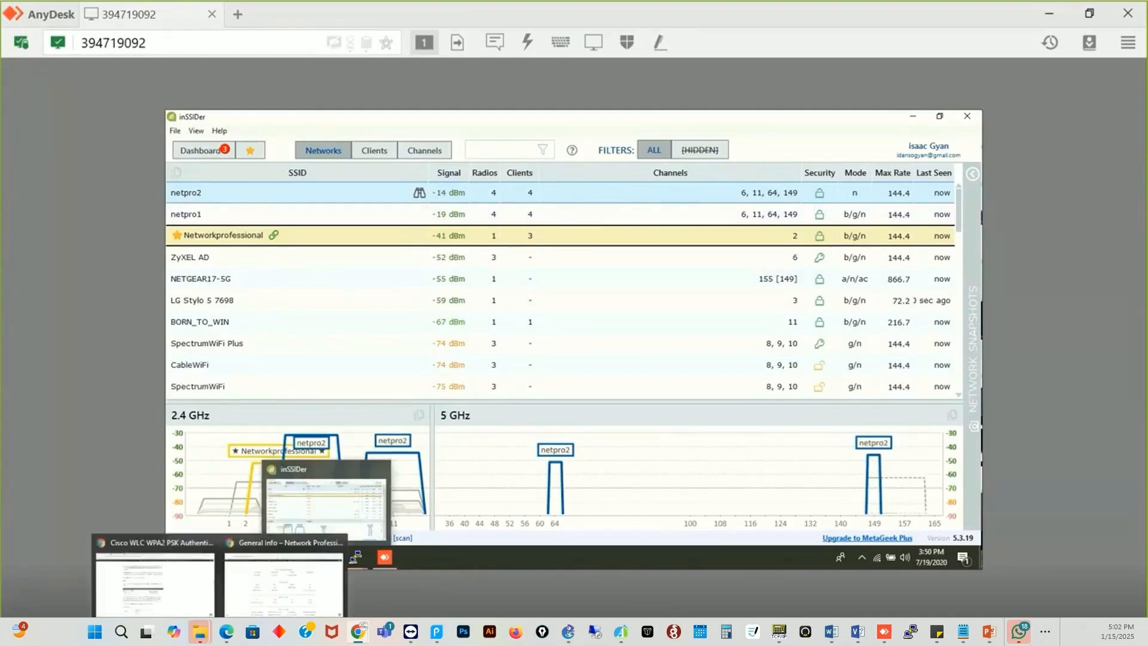
left_click(276, 598)
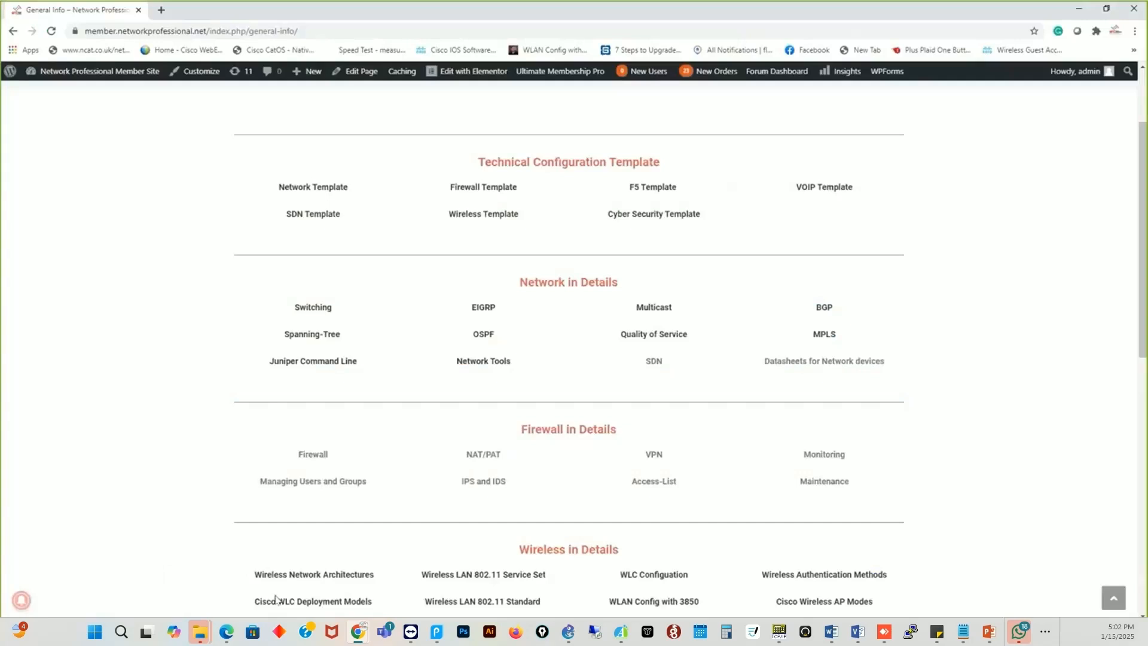
left_click(478, 363)
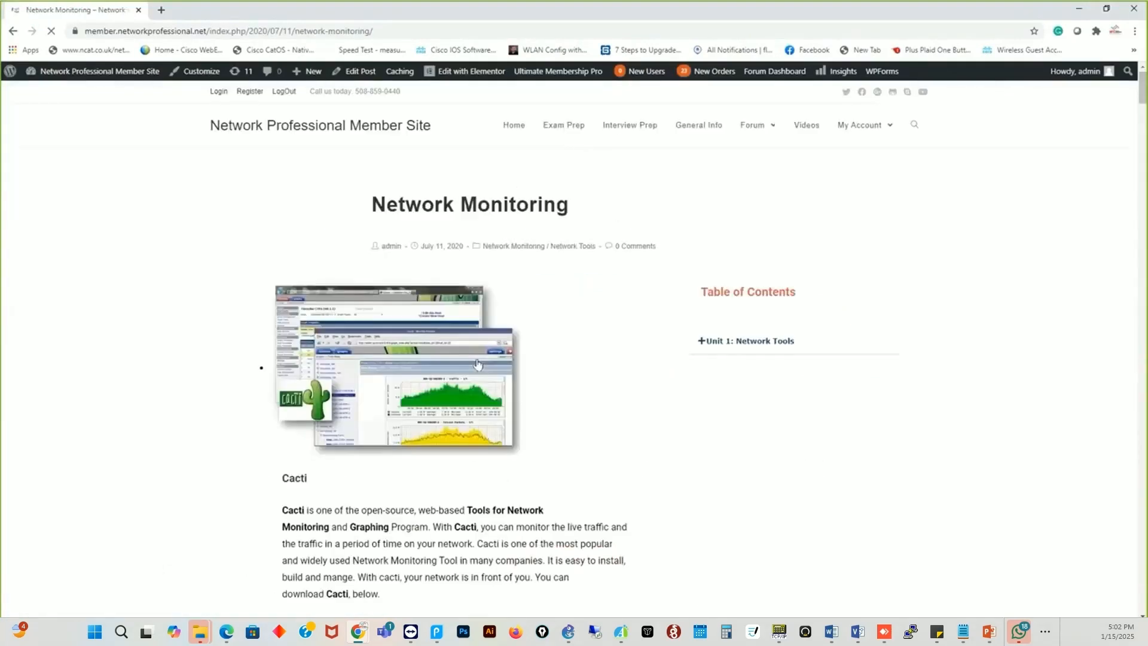
left_click(700, 343)
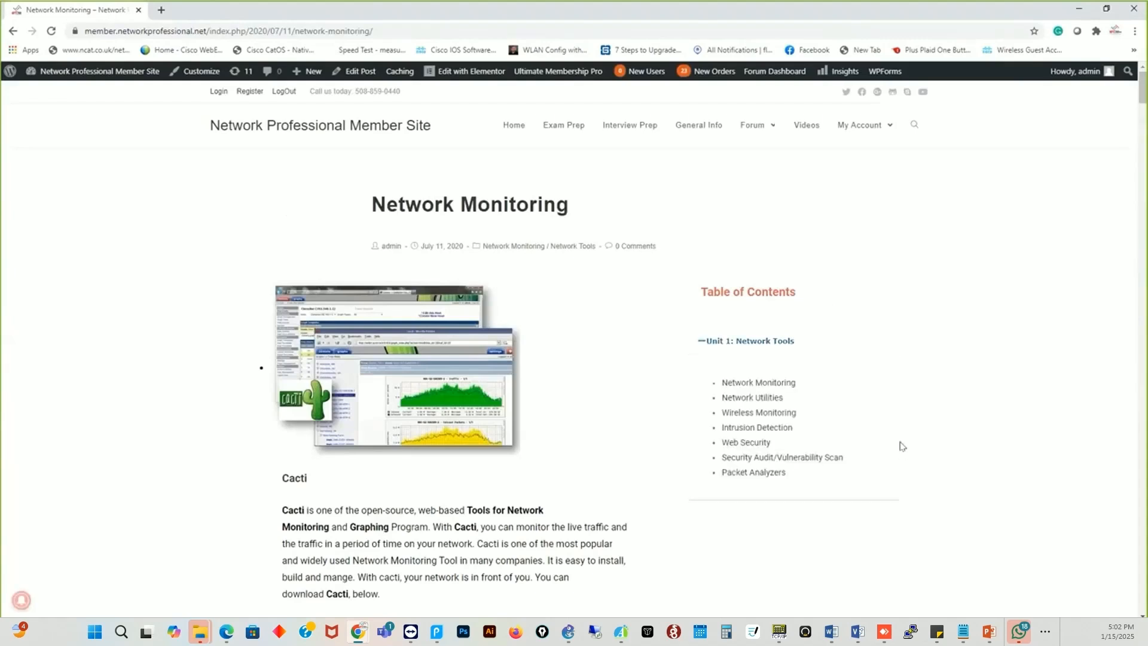
scroll(900, 445, "down", 1)
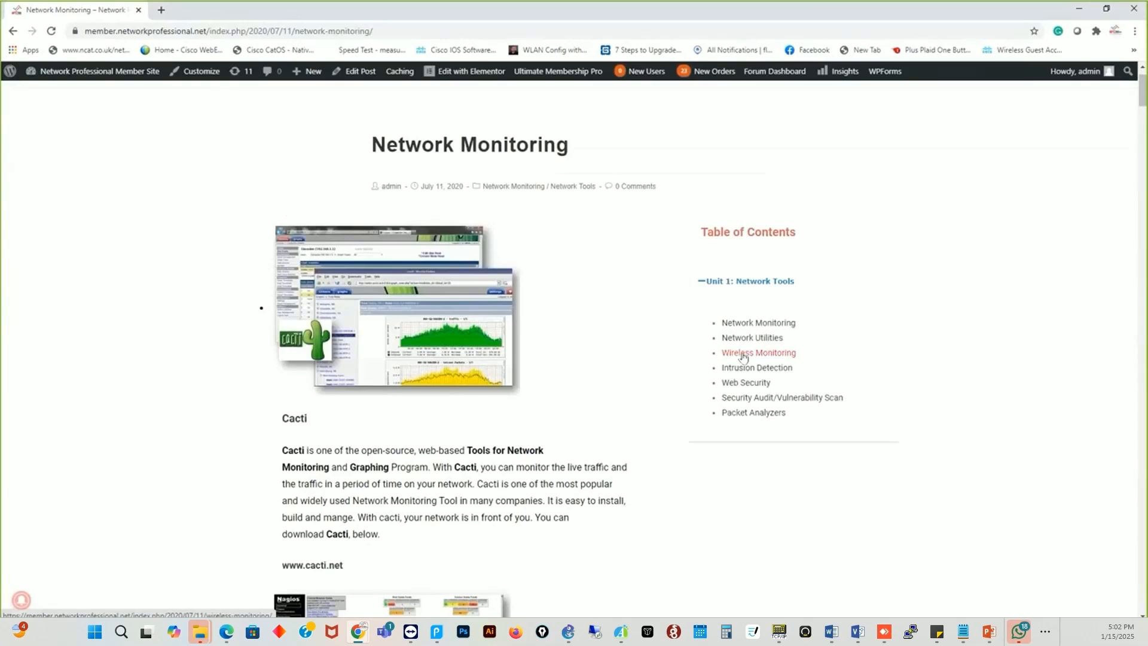
left_click(743, 357)
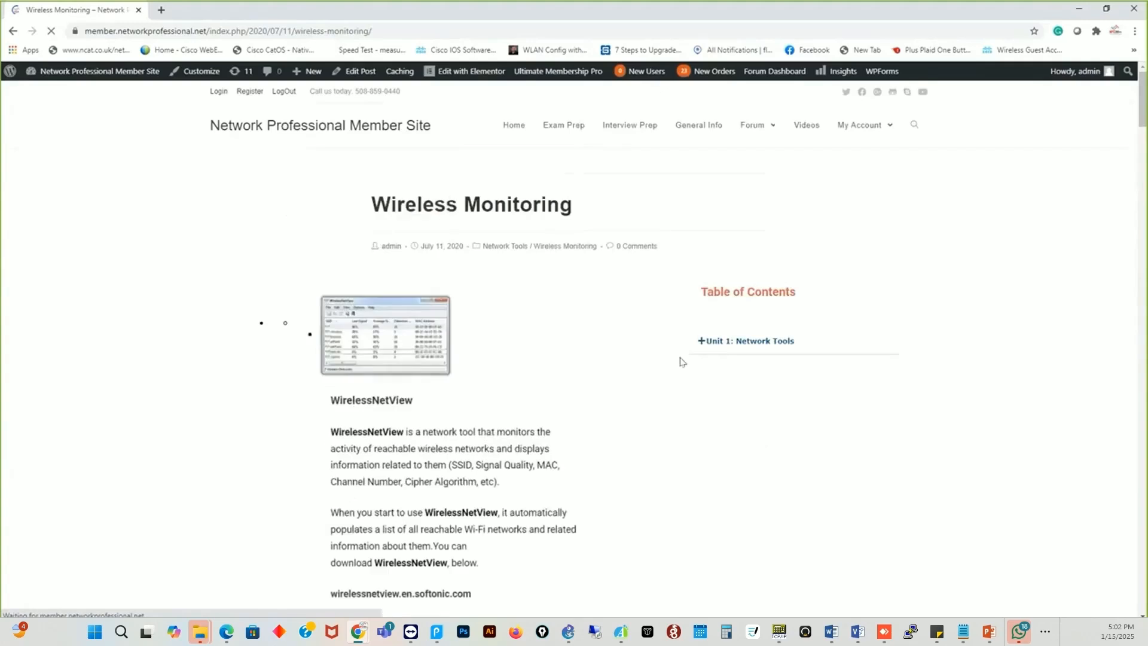
Step: Expand Unit 1: Network Tools and find the inSSIDer entry in the Wireless Monitoring article
left_click(699, 350)
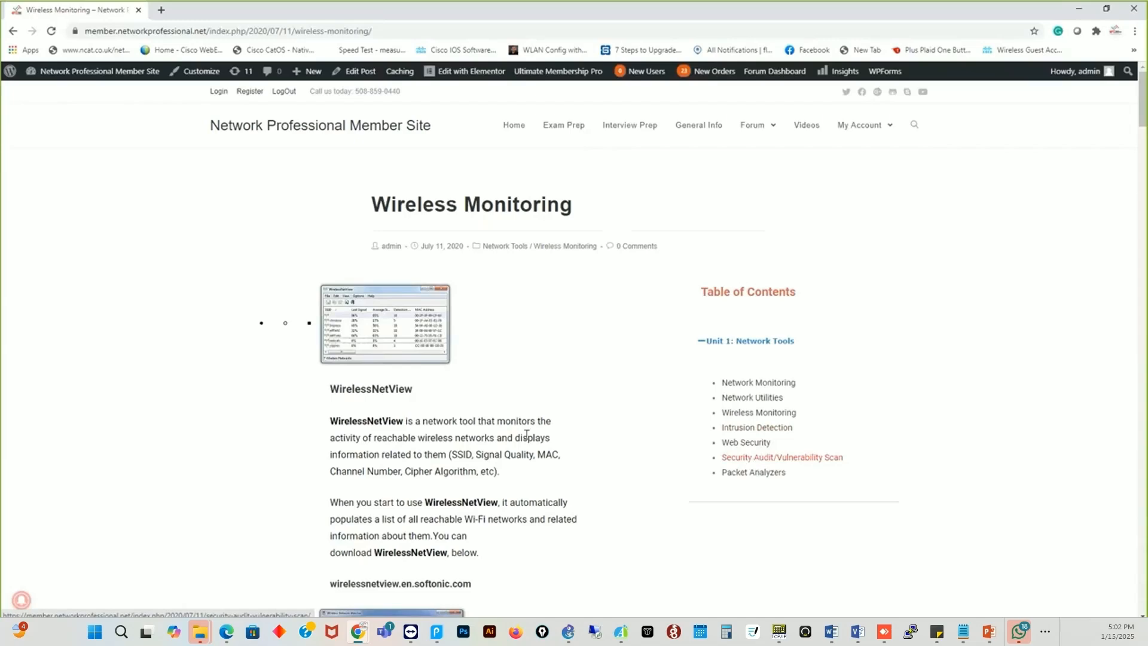
scroll(437, 403, "down", 8)
scroll(452, 487, "down", 20)
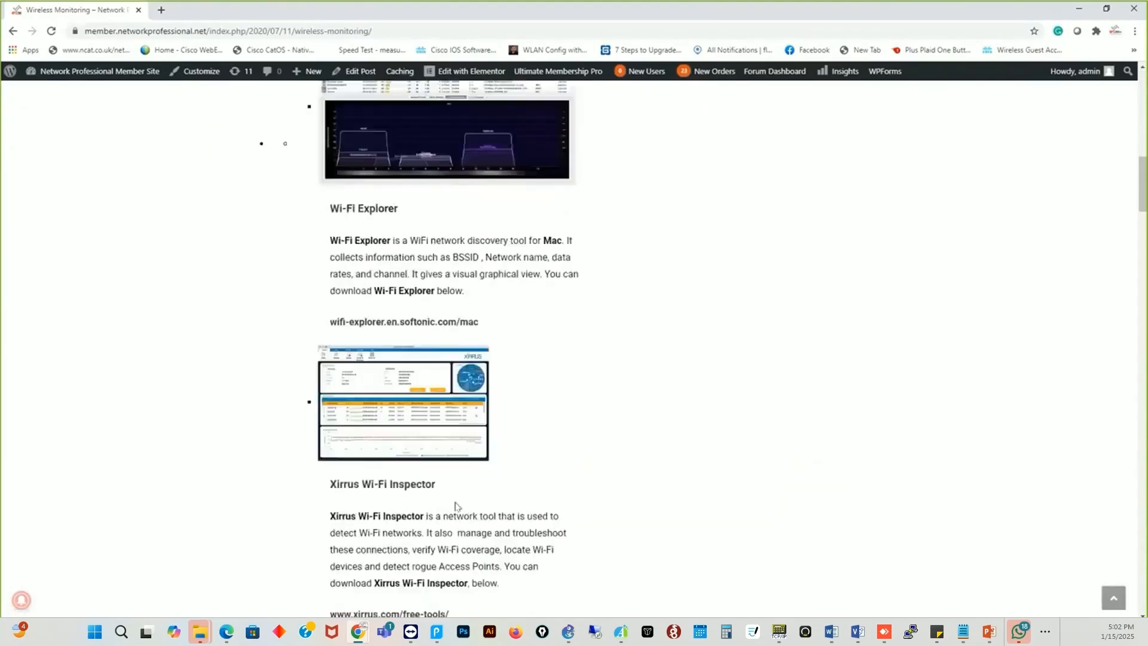
scroll(459, 508, "down", 20)
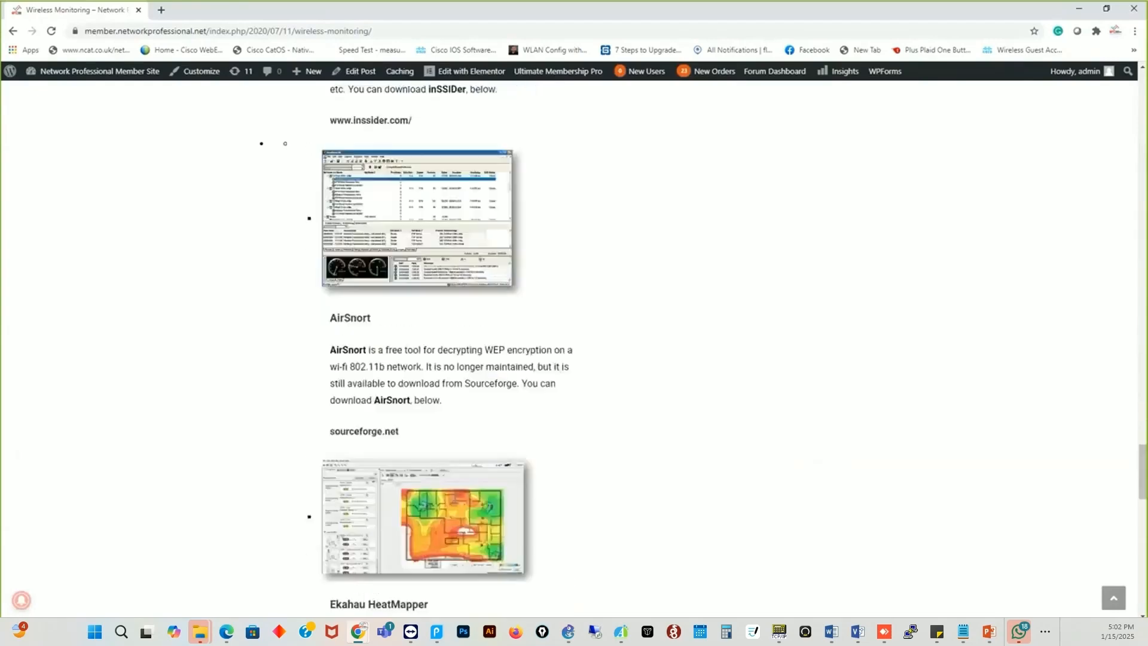
scroll(461, 501, "down", 1)
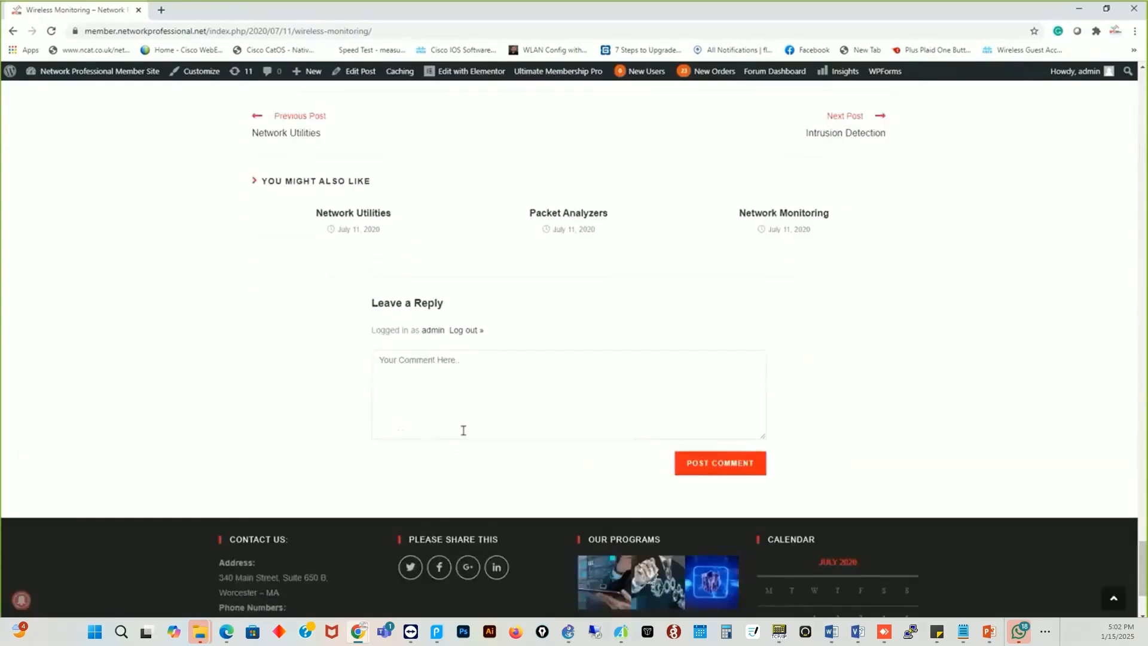
scroll(472, 418, "up", 15)
scroll(466, 277, "up", 4)
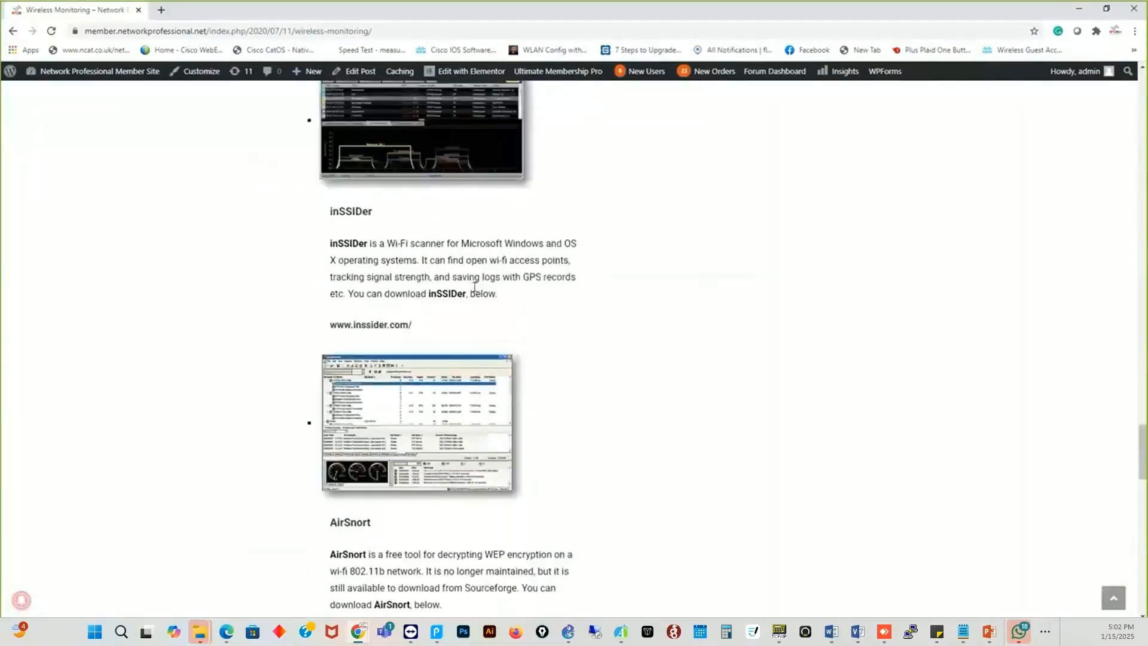
left_click(355, 328)
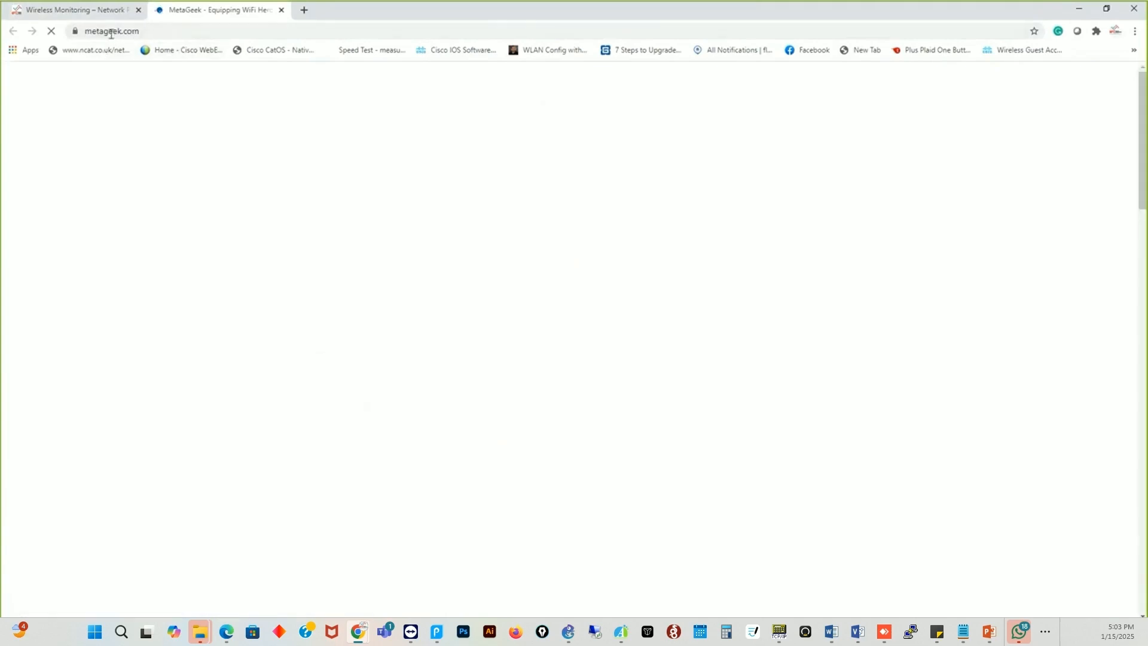
scroll(843, 504, "down", 2)
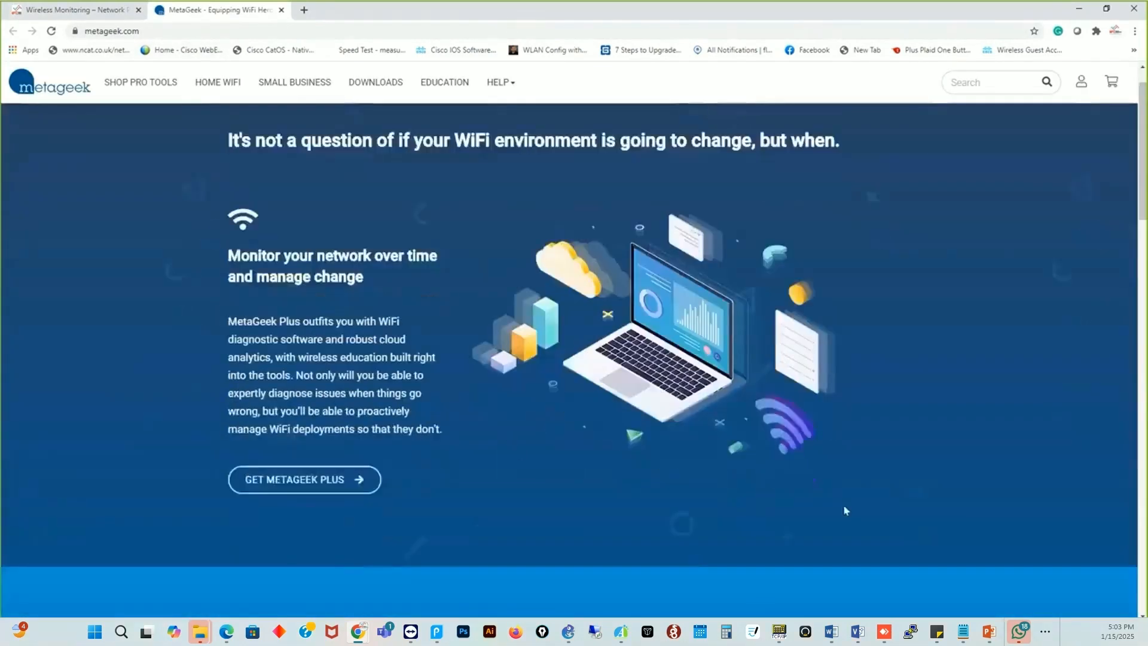
scroll(878, 530, "down", 2)
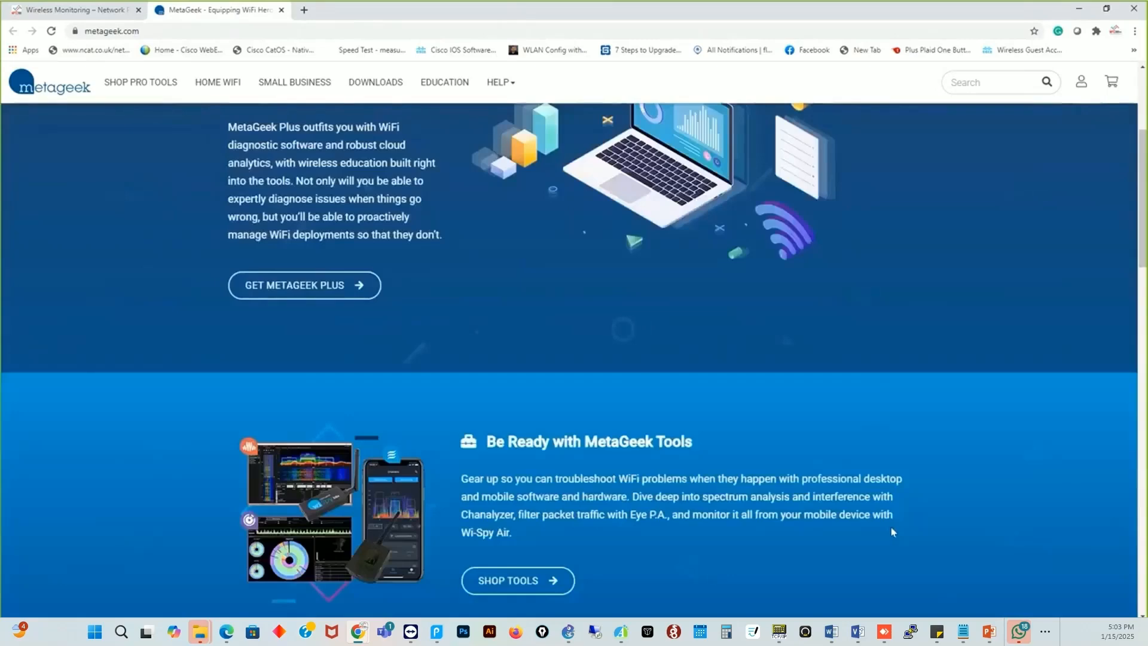
scroll(894, 532, "down", 3)
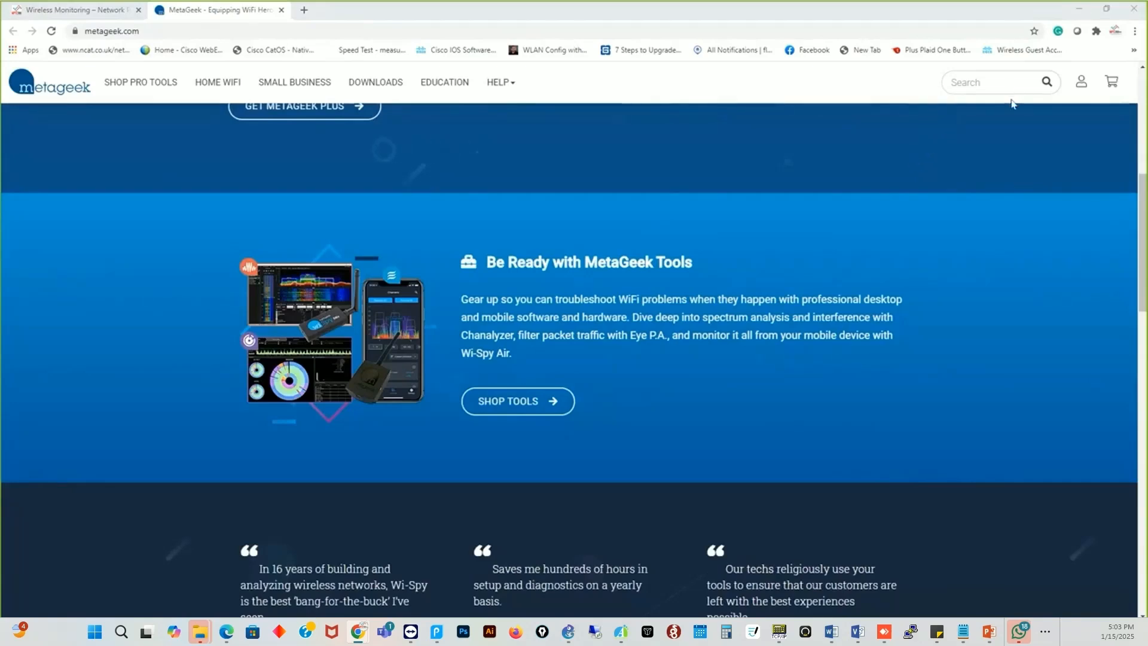
left_click(281, 11)
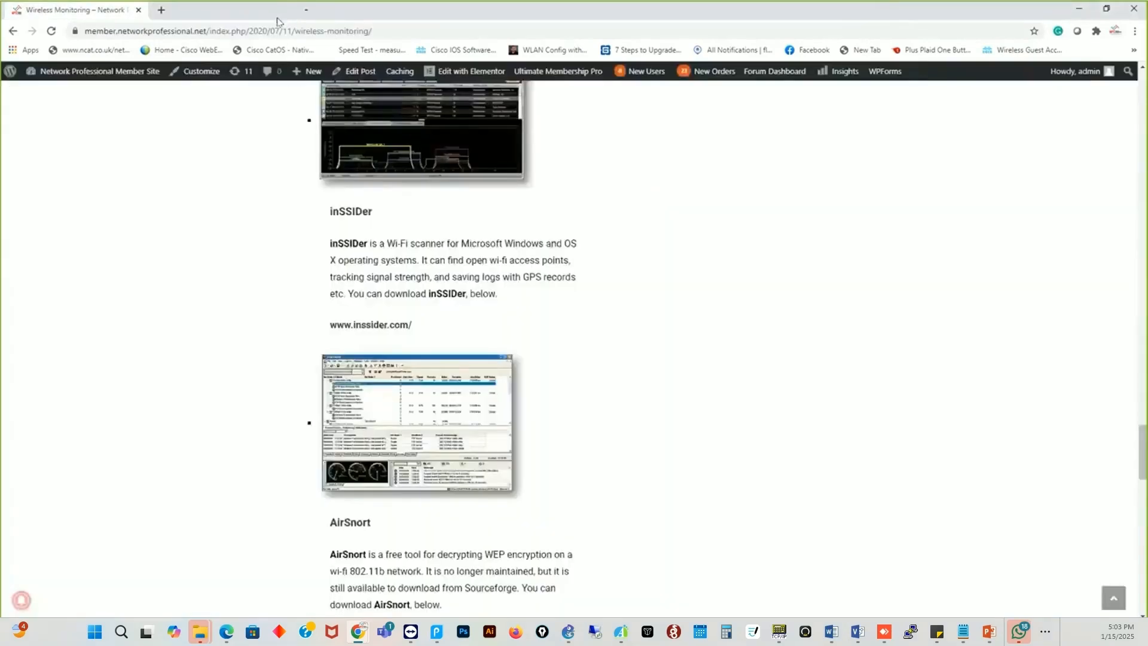
Step: Minimize the browser and return to the remote session showing the vlan30 WLAN's general settings
left_click(1078, 10)
mouse_move(367, 594)
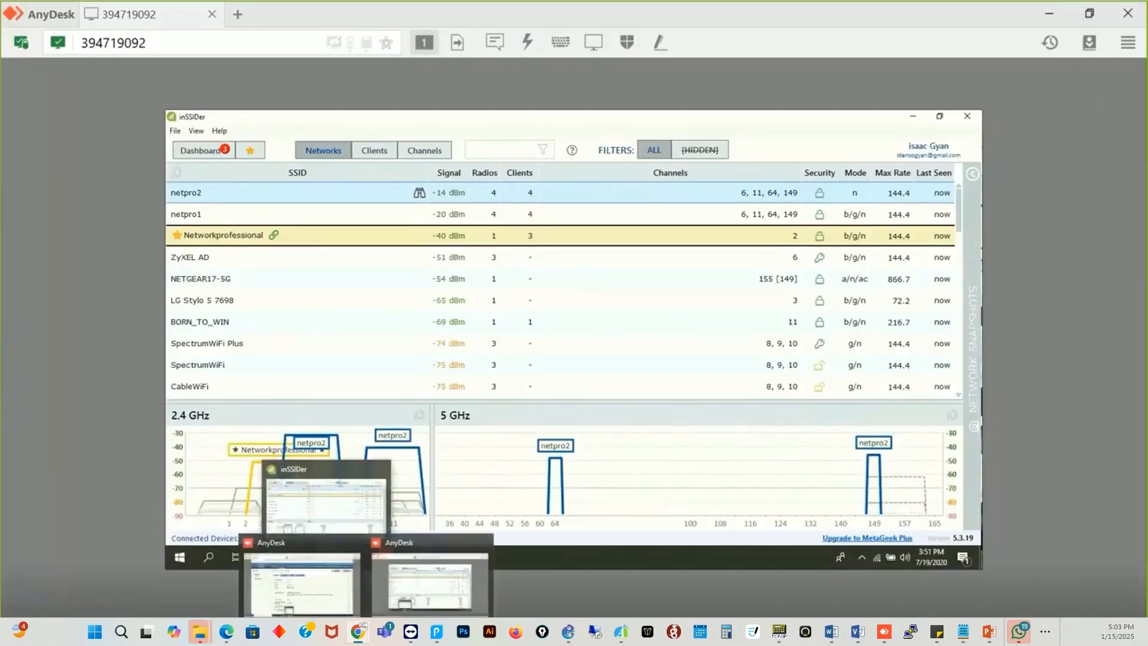
left_click(319, 596)
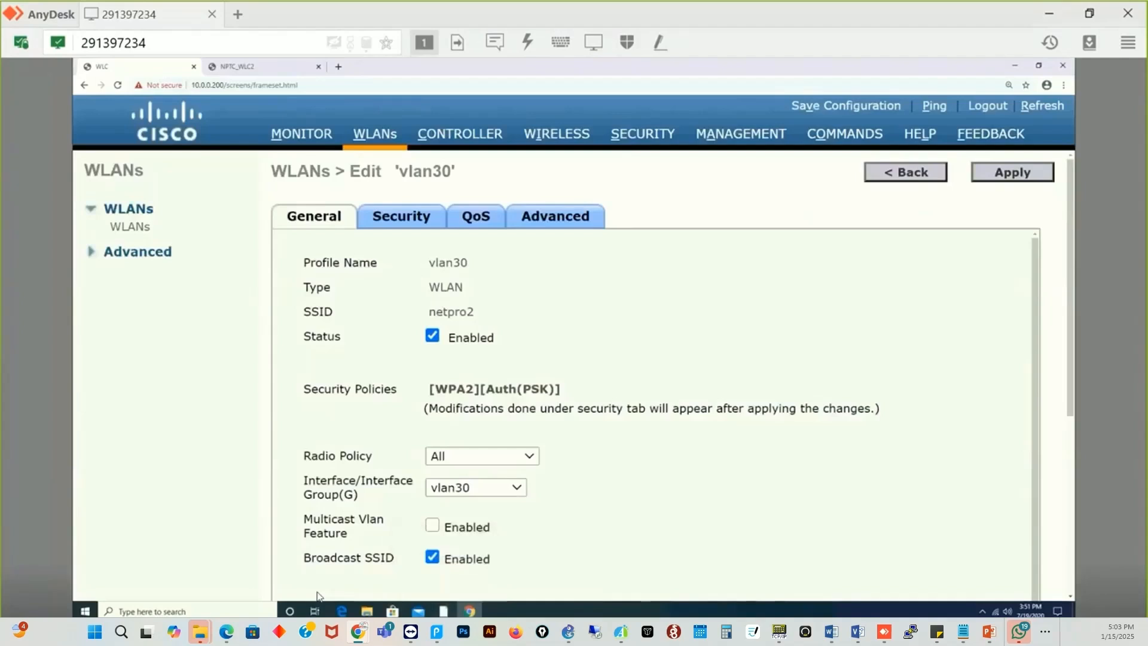